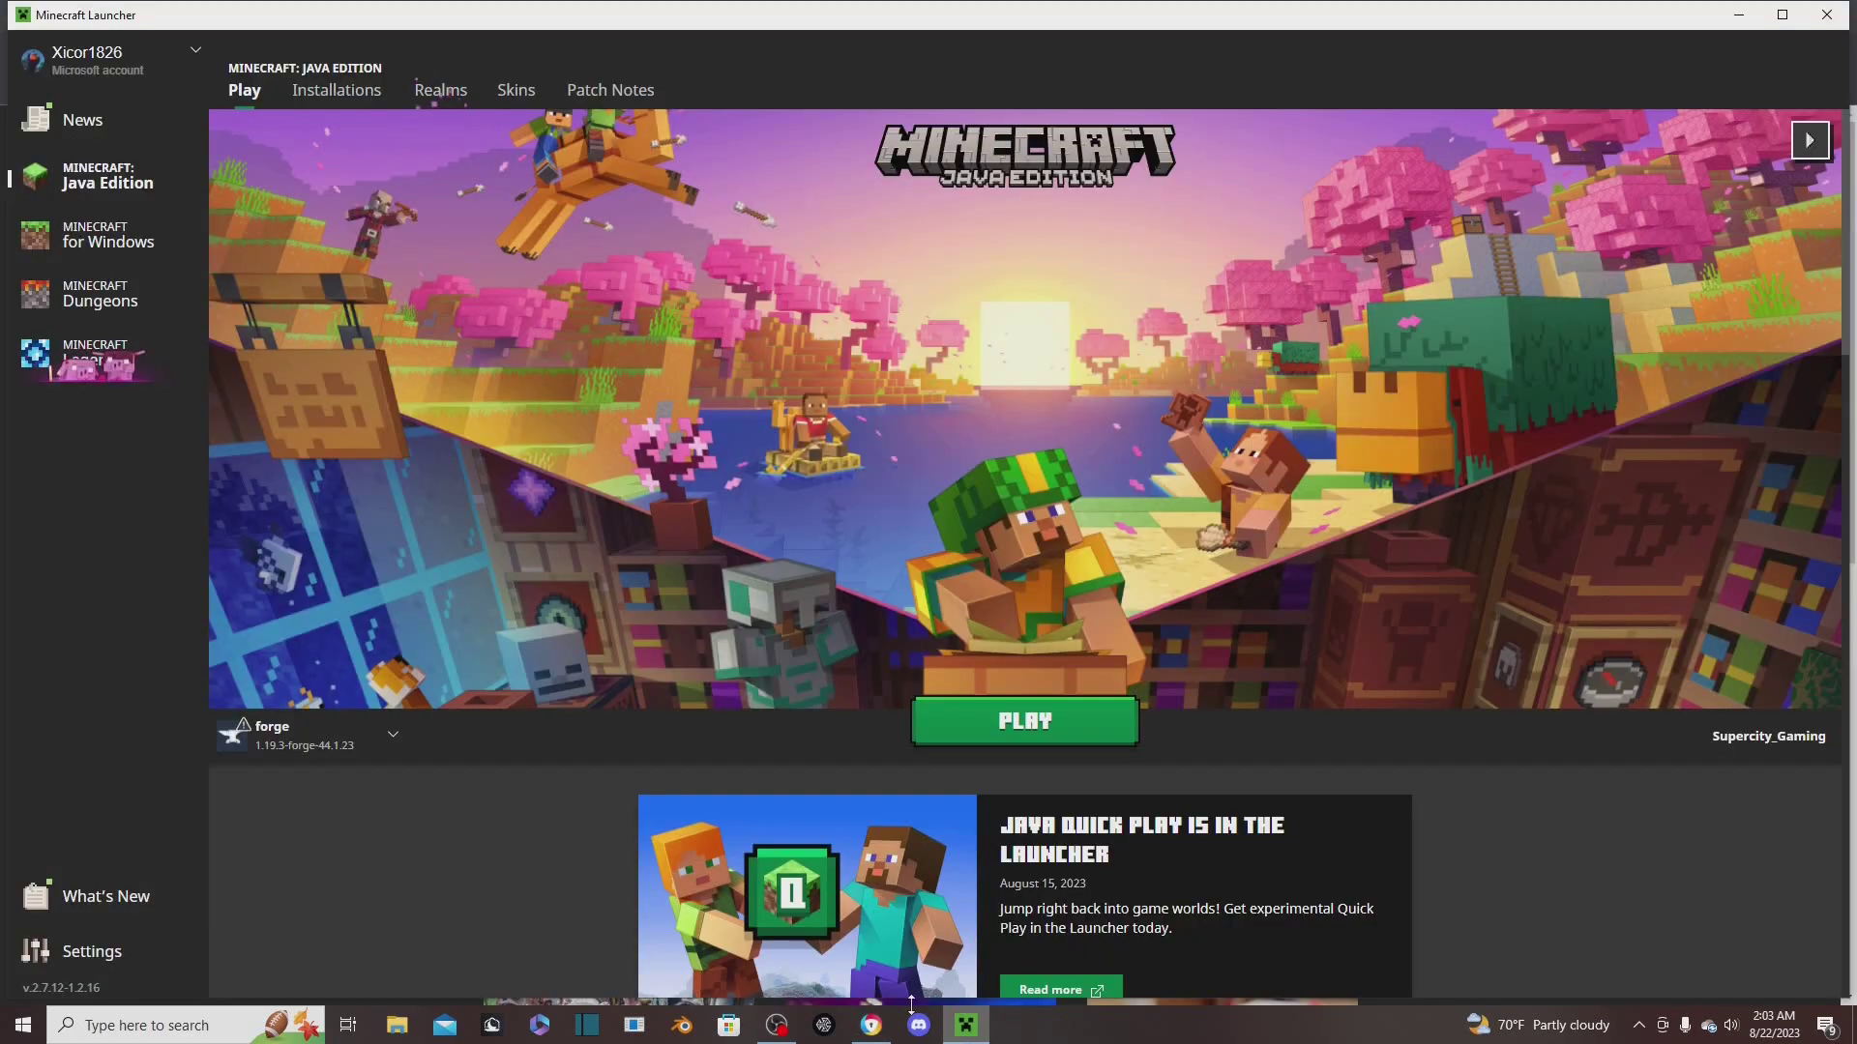
Look through the launcher's installation list and leave the selection unchanged
click(392, 737)
scroll(354, 596, down, 3)
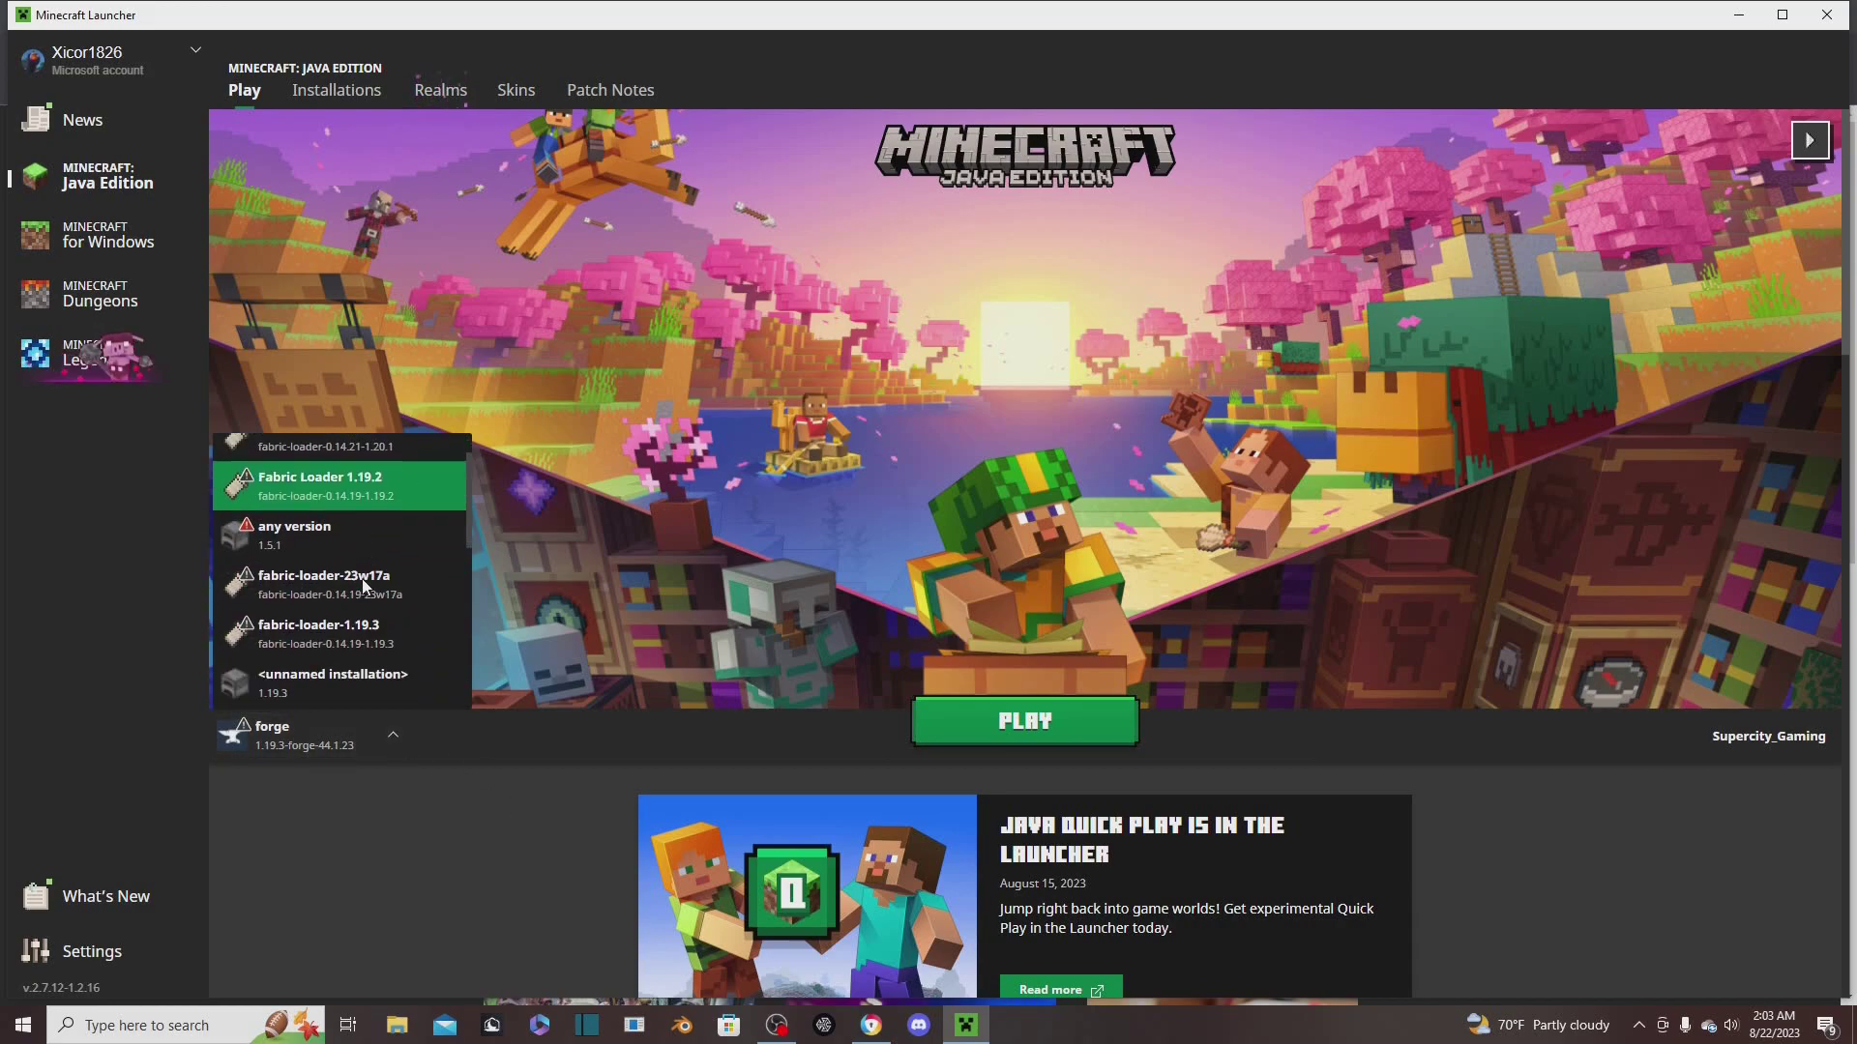
scroll(426, 599, up, 3)
click(397, 731)
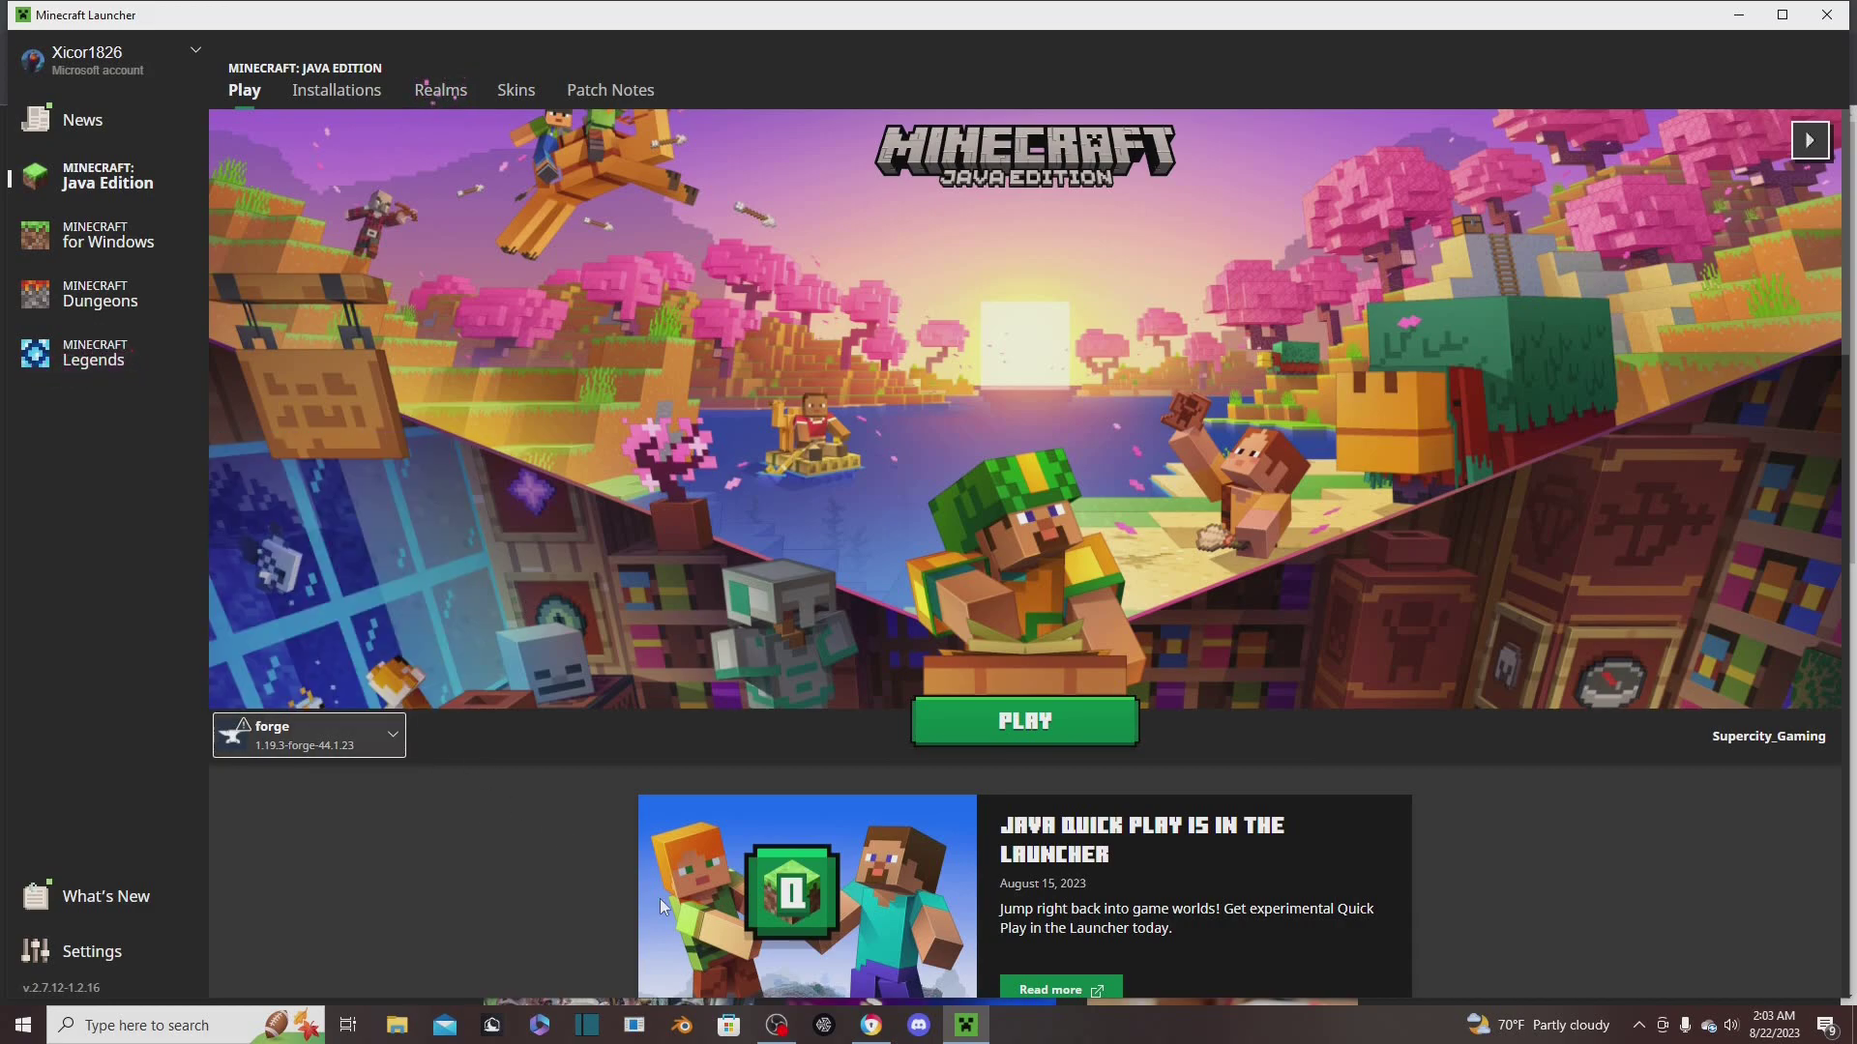
Search Google in Chrome for 'forge 1.12.2'
key(alt+Tab)
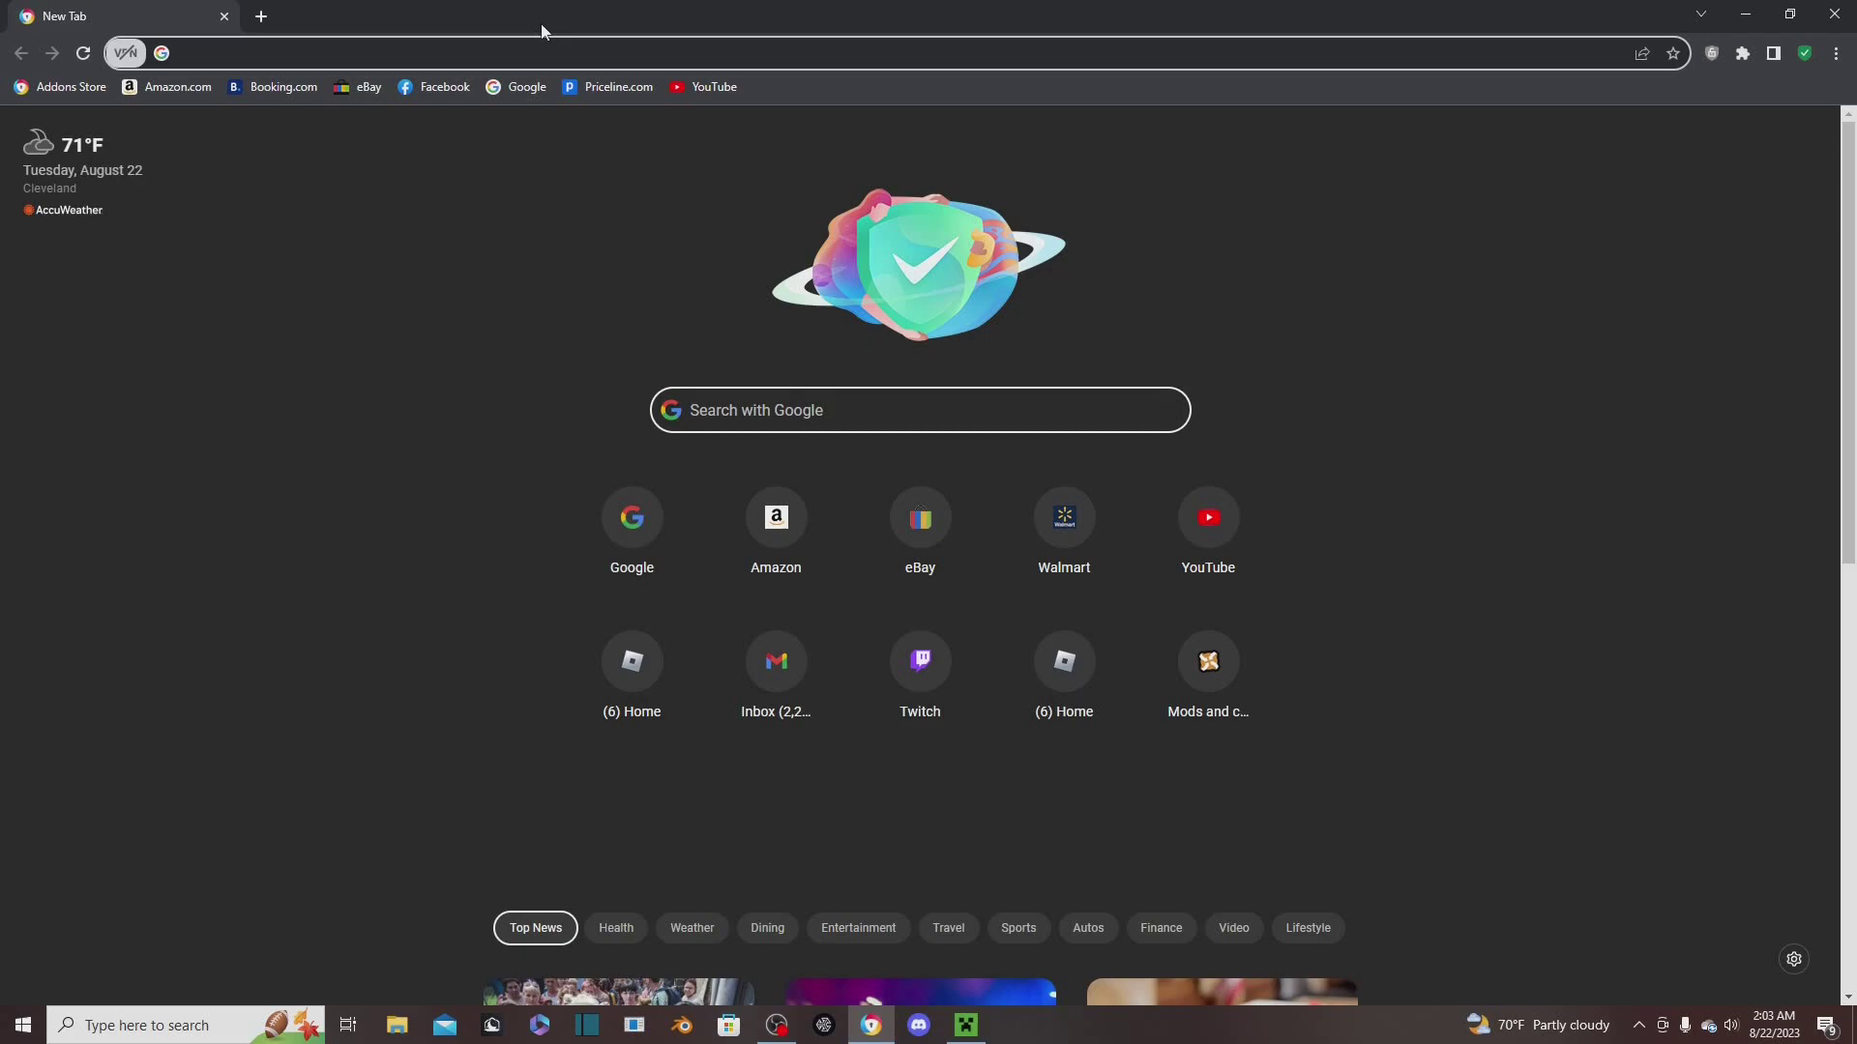
text(forge )
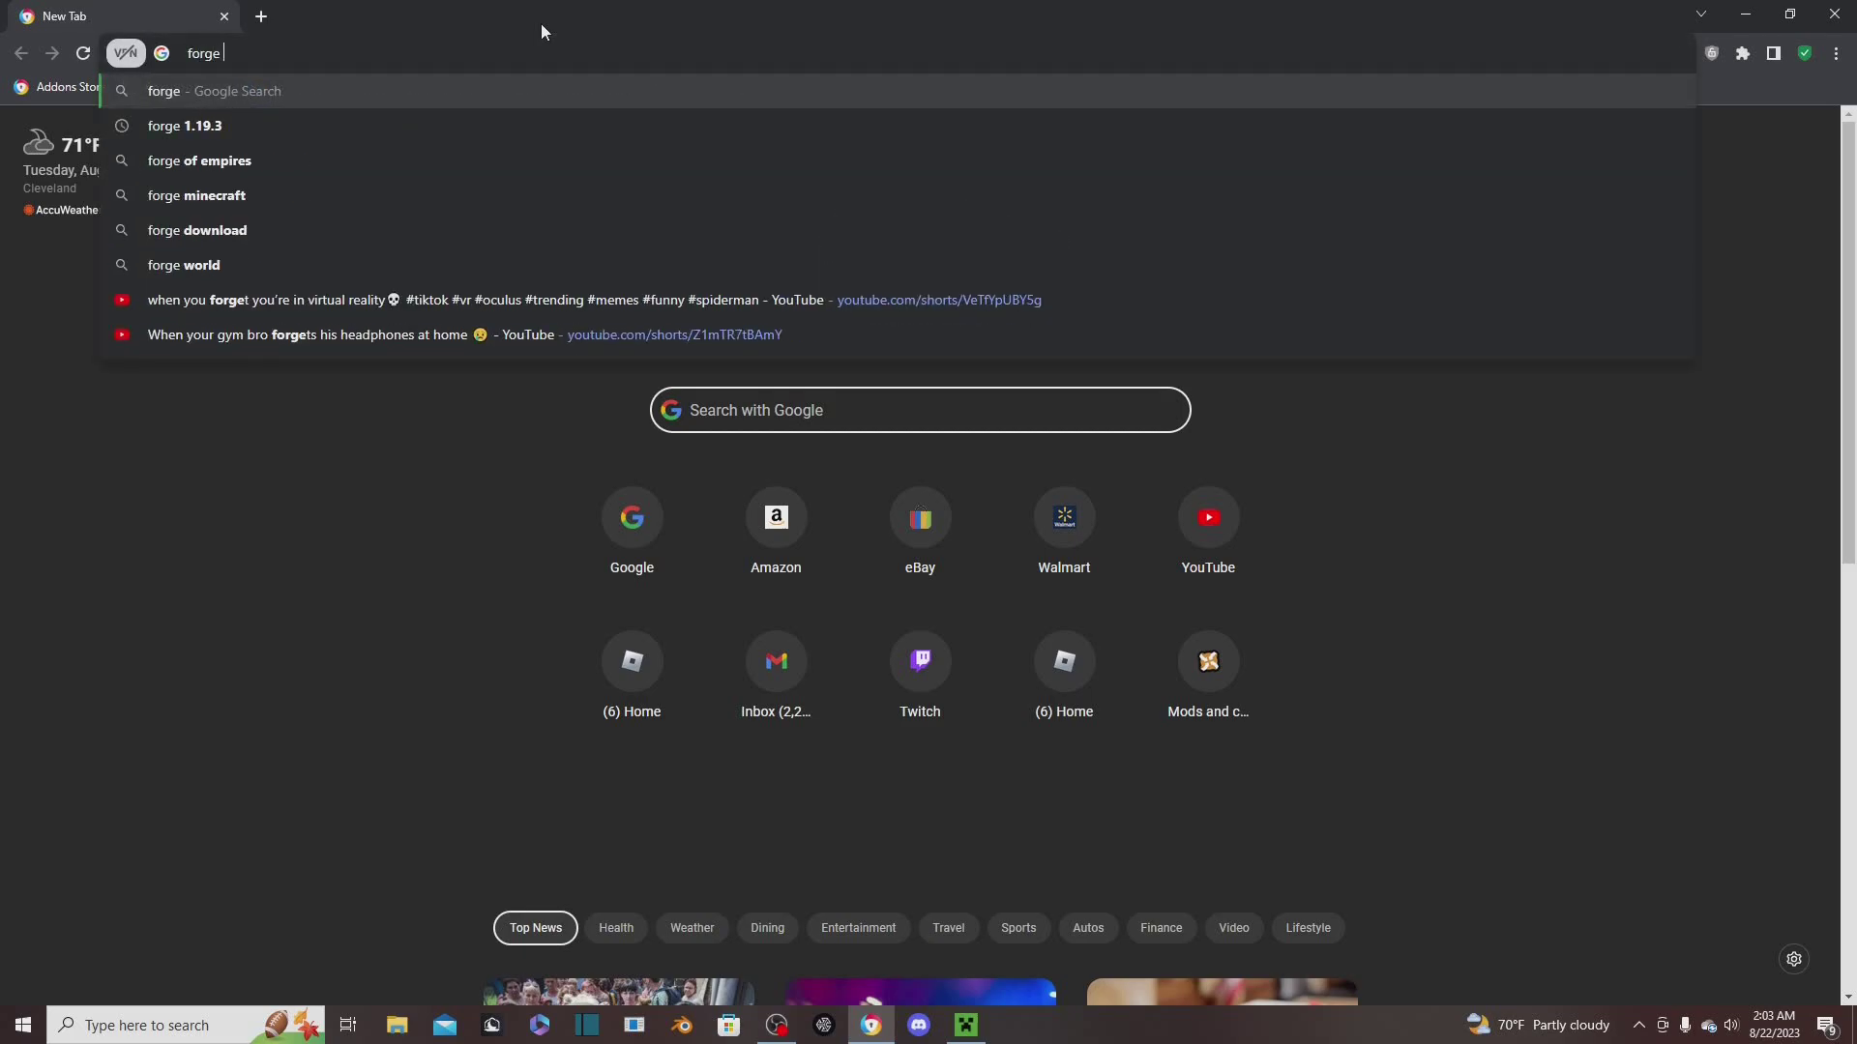
text(1.12.2)
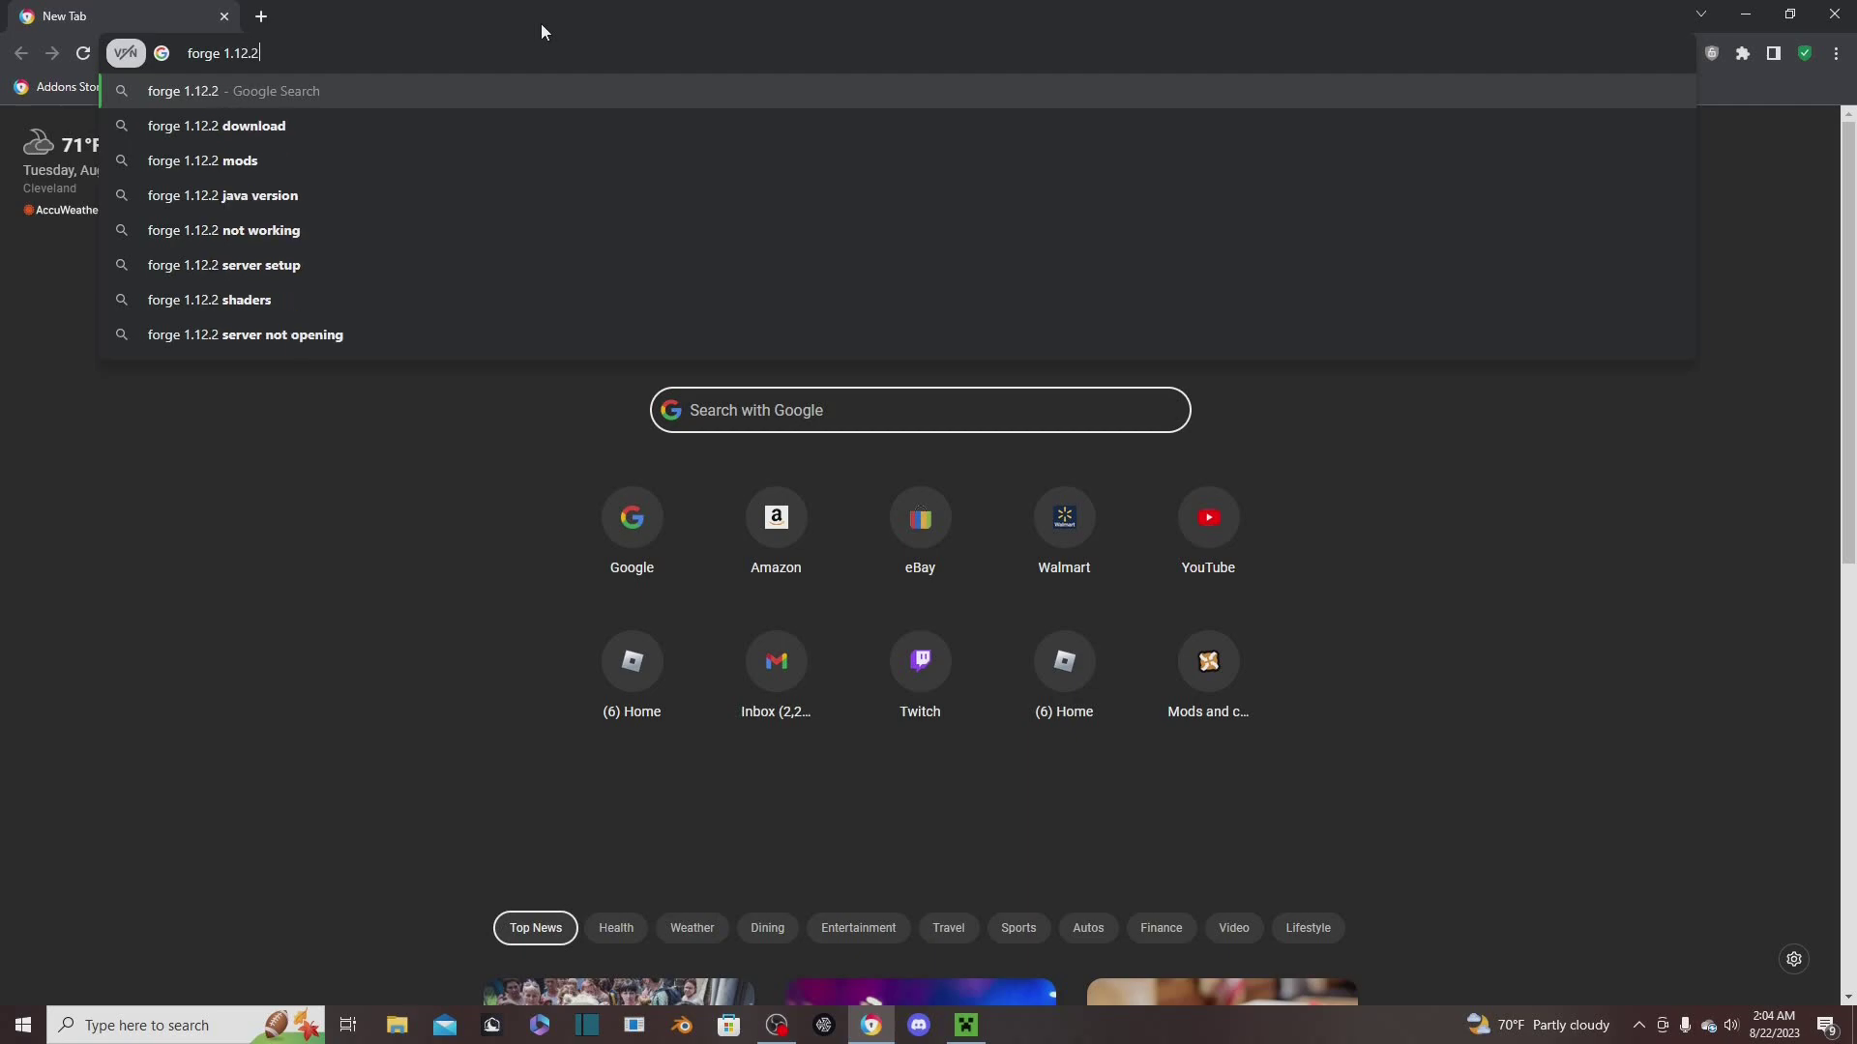
key(Return)
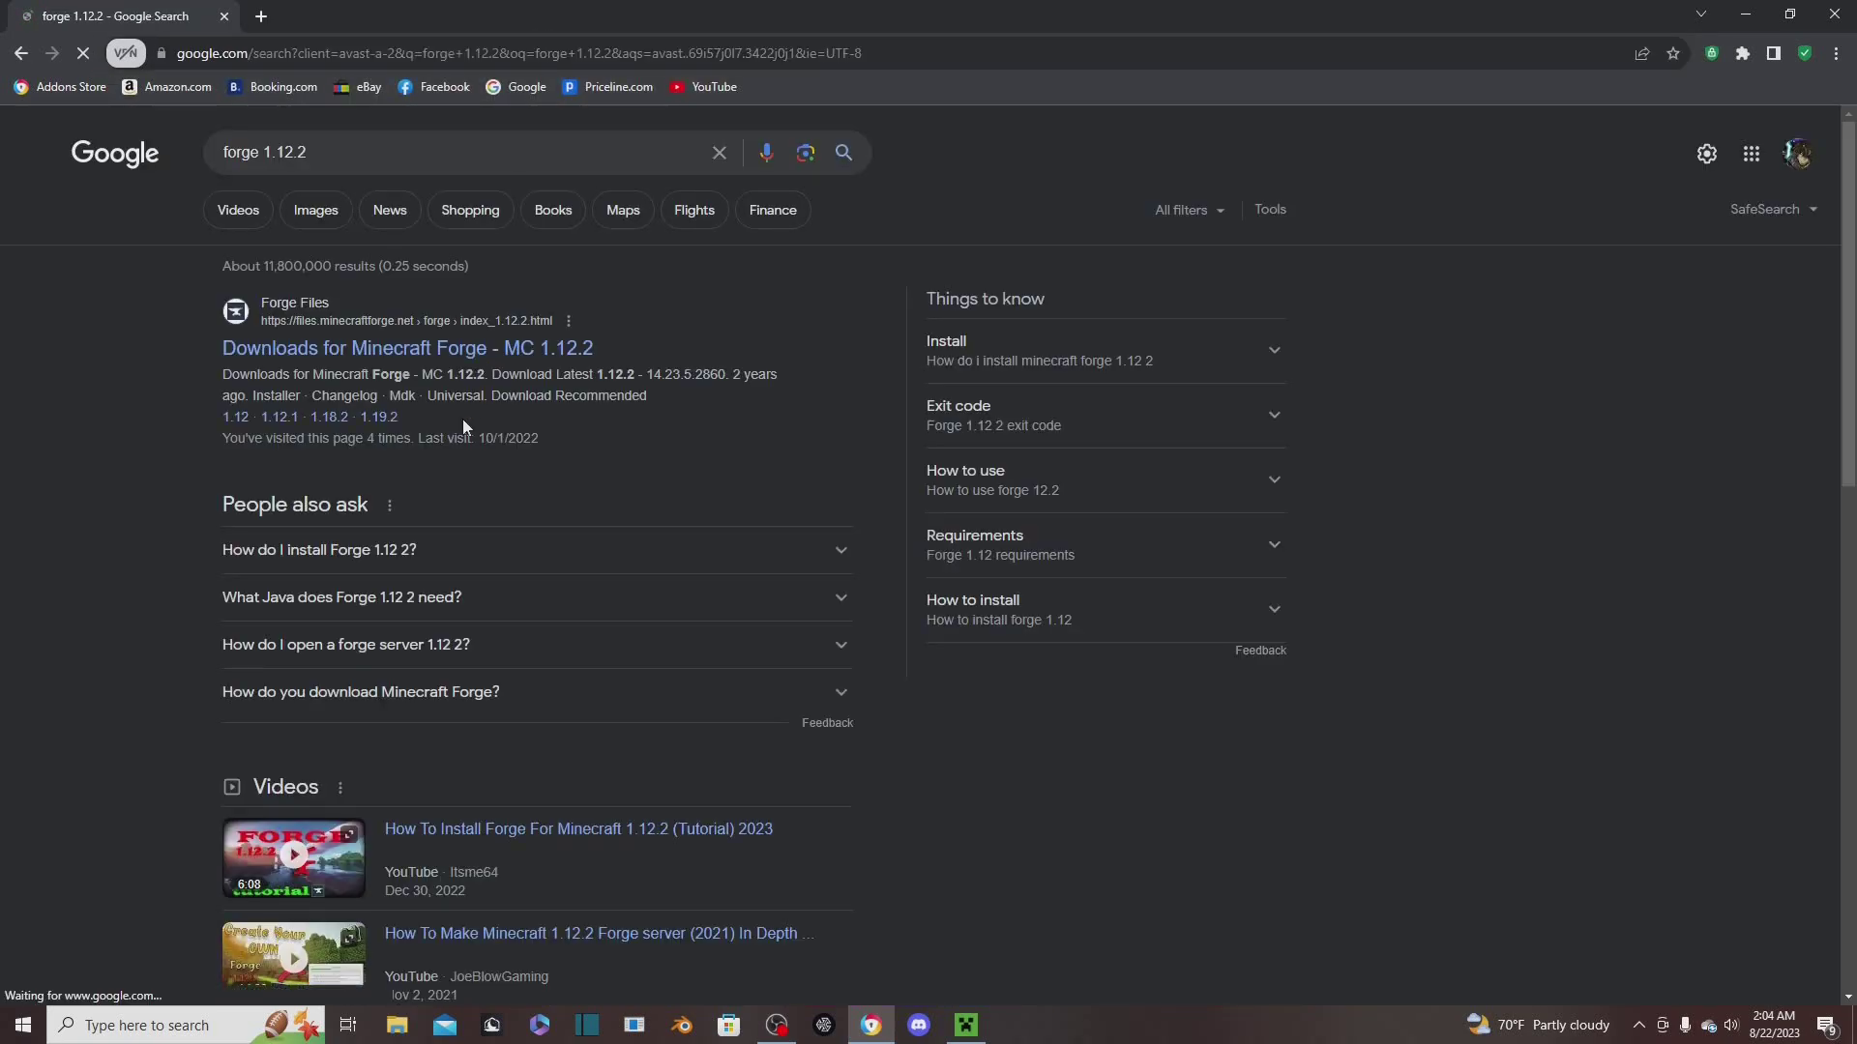
Download the latest Forge 1.12.2 installer (14.23.5.2860), skipping the adfoc.us ad page
click(410, 354)
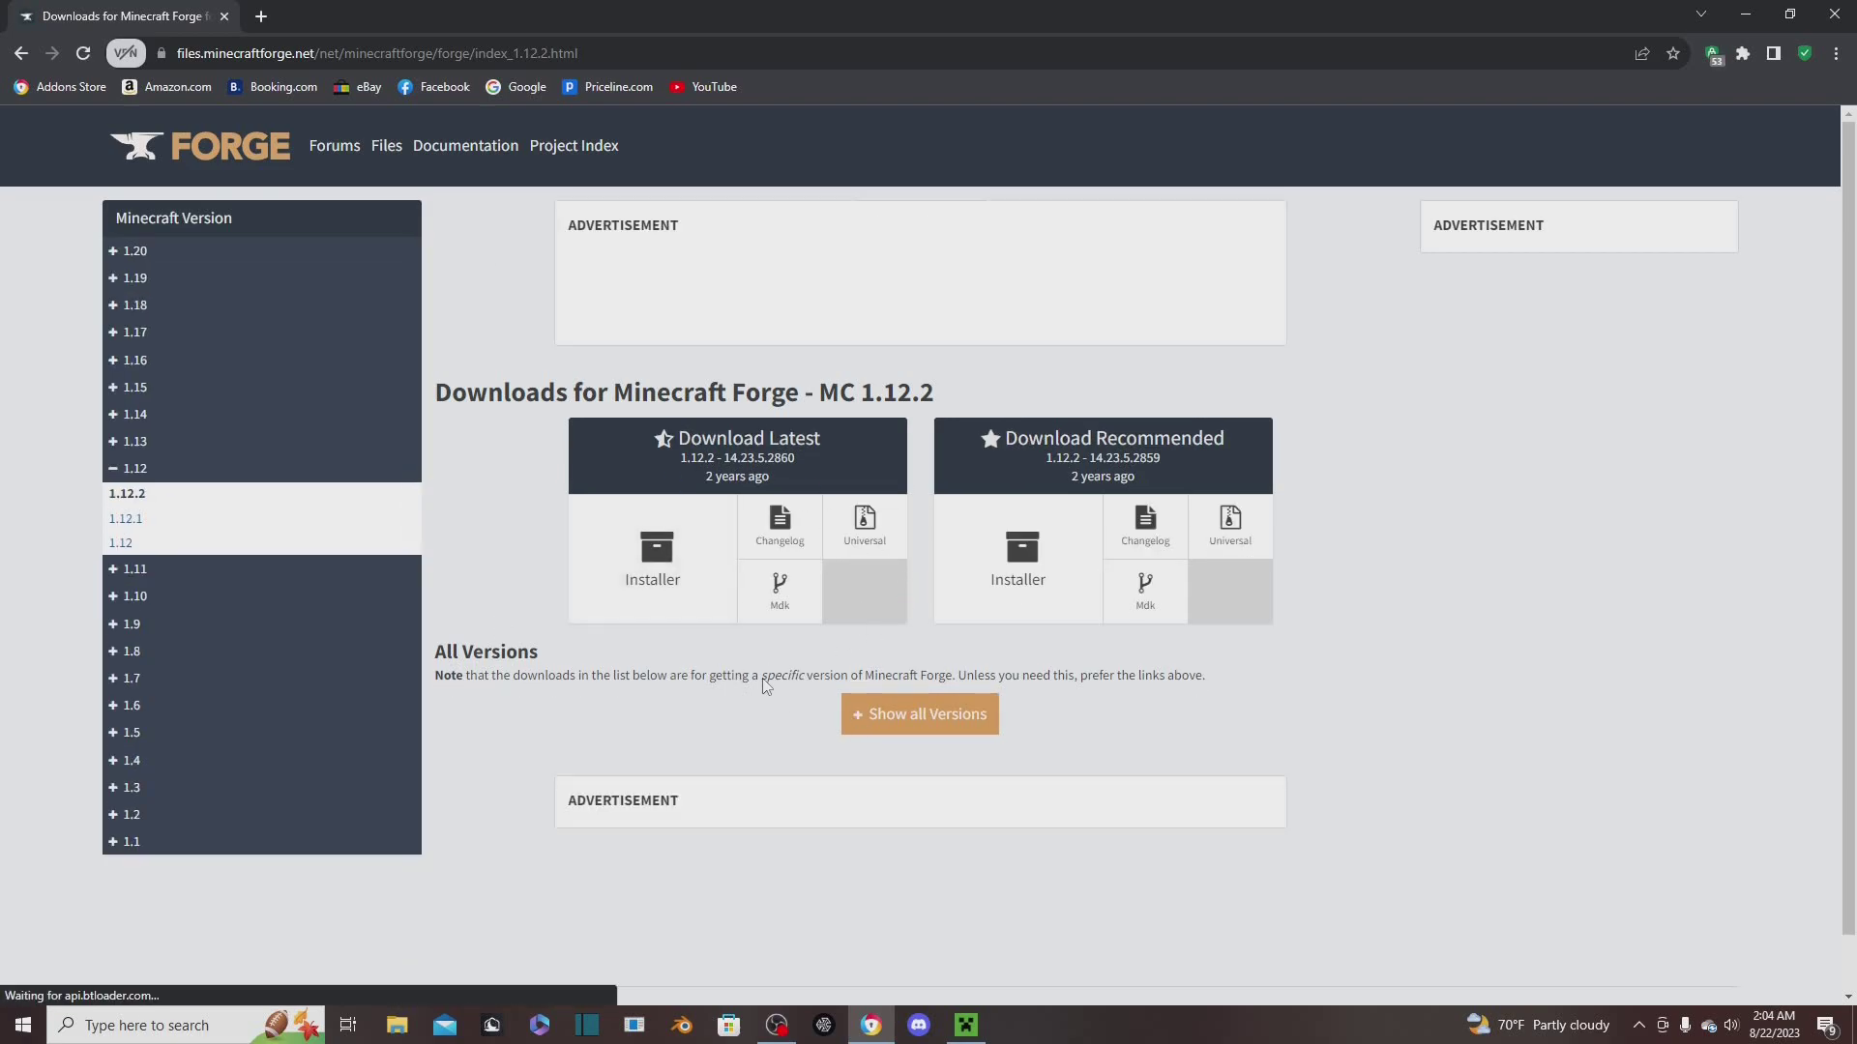
click(678, 587)
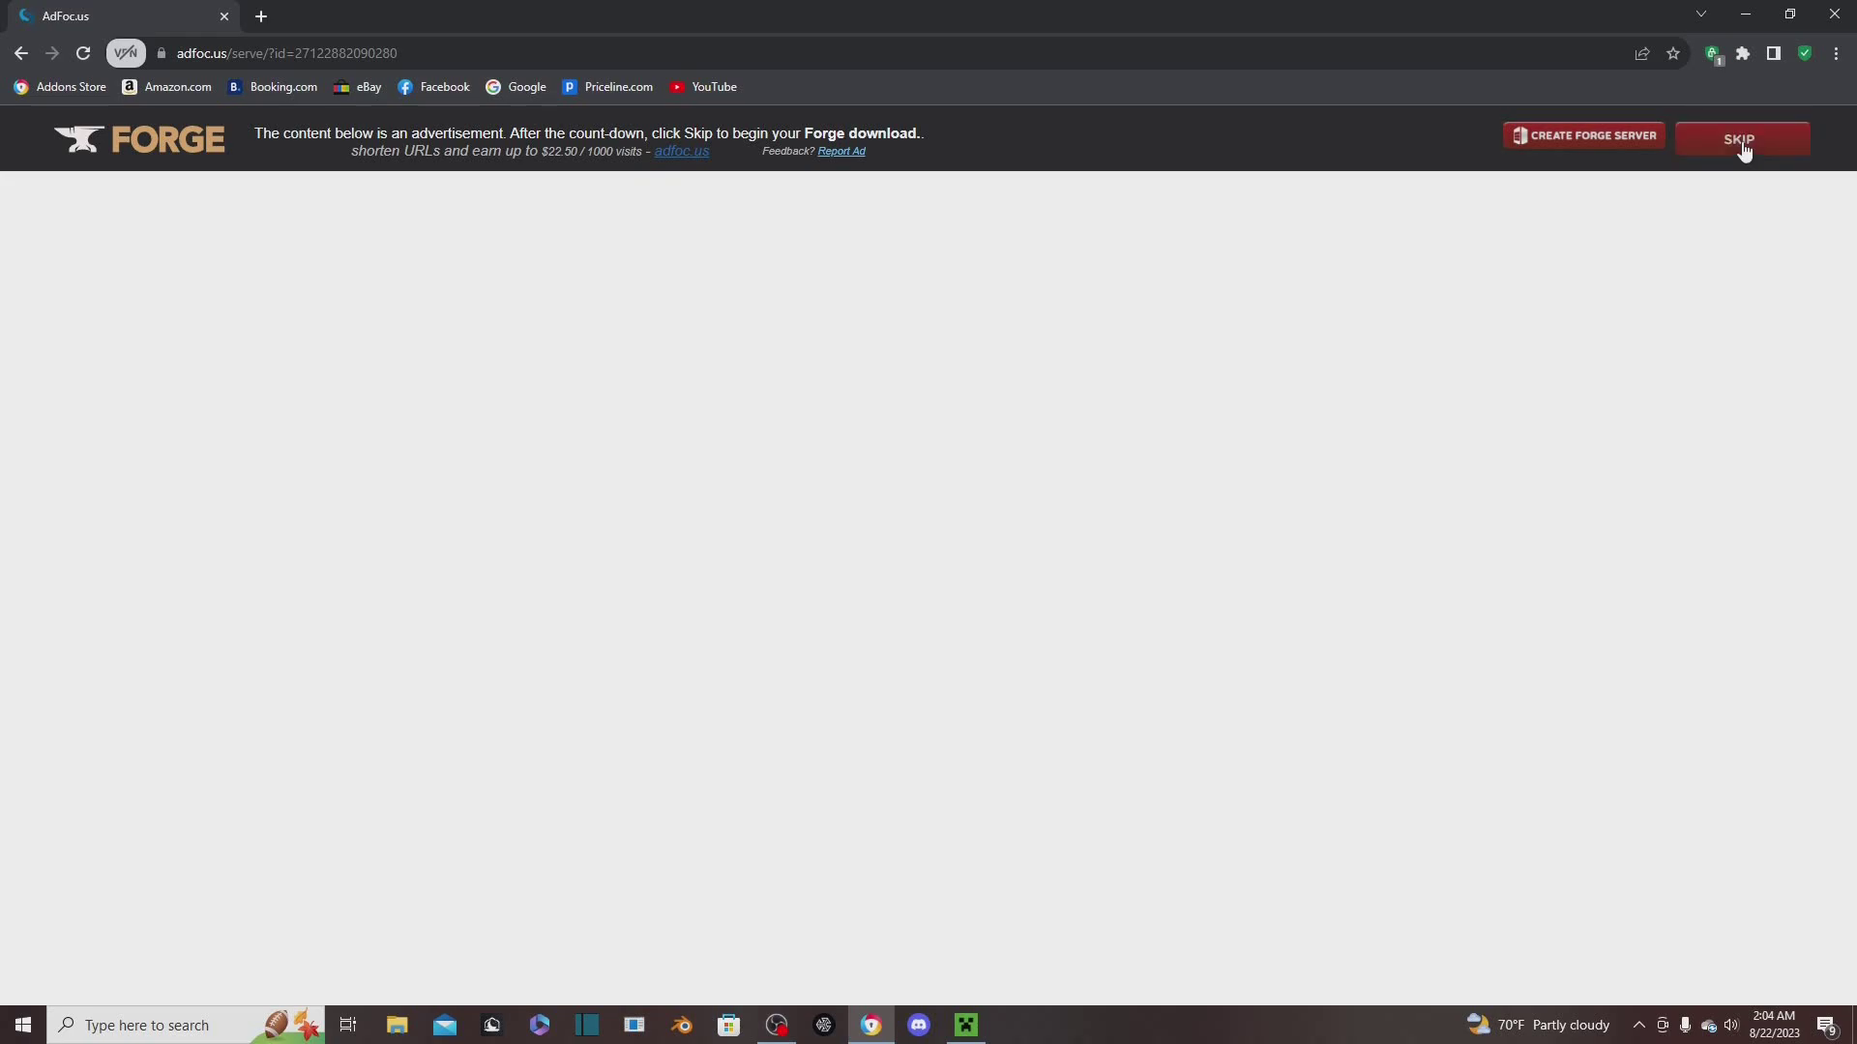
click(1736, 150)
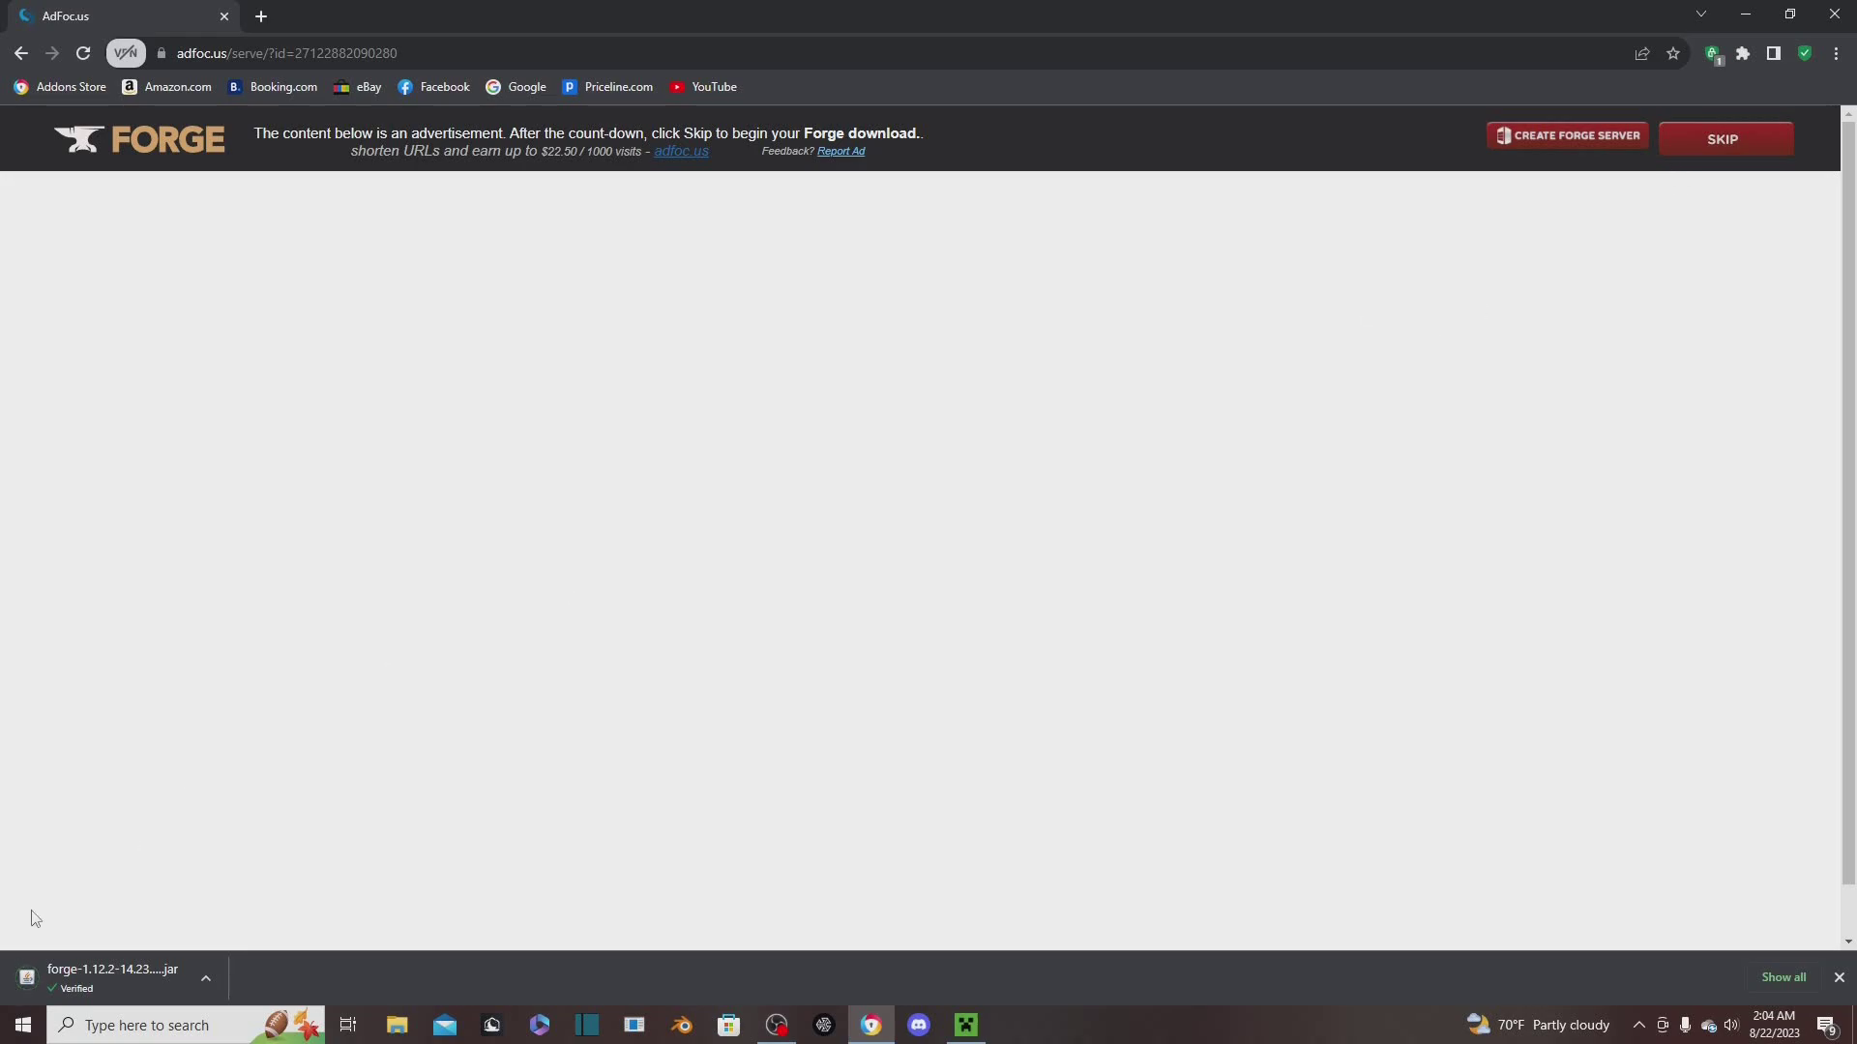
Run forge-1.12.2-14.23.5.2860-installer.jar and install the client profile
click(148, 983)
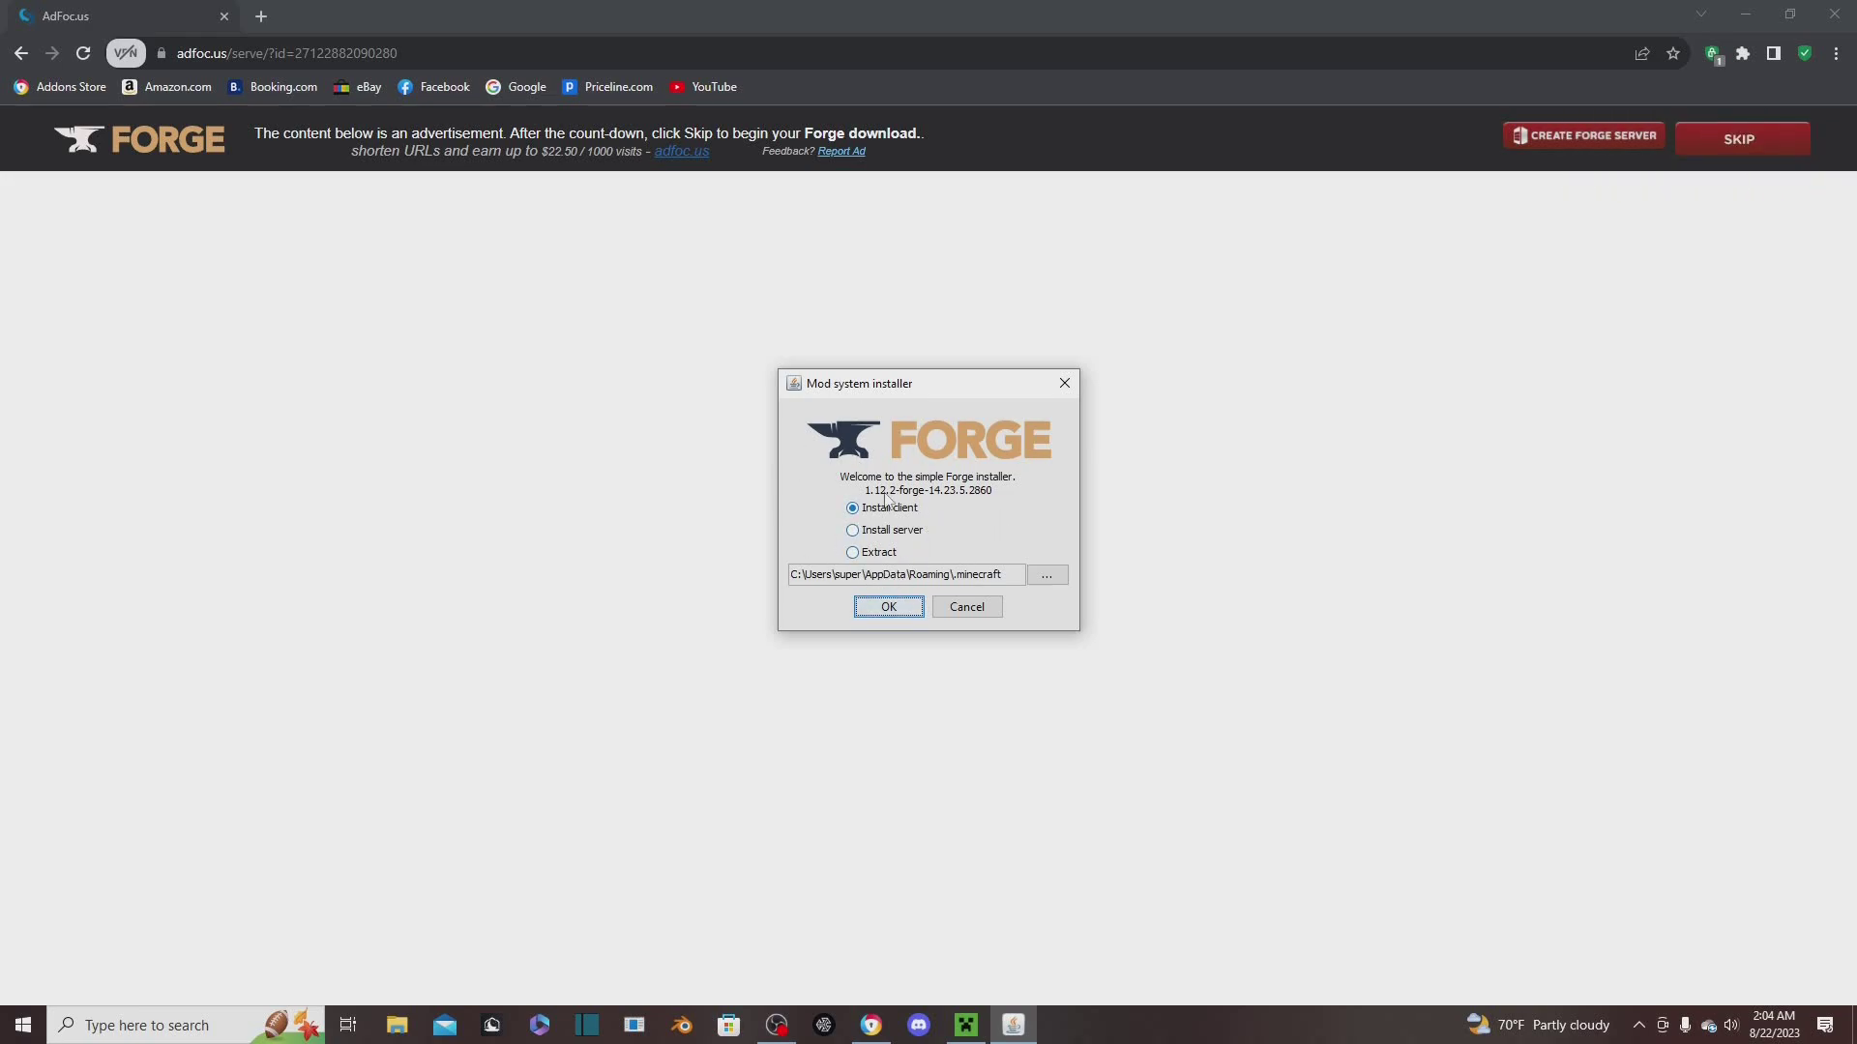
click(888, 606)
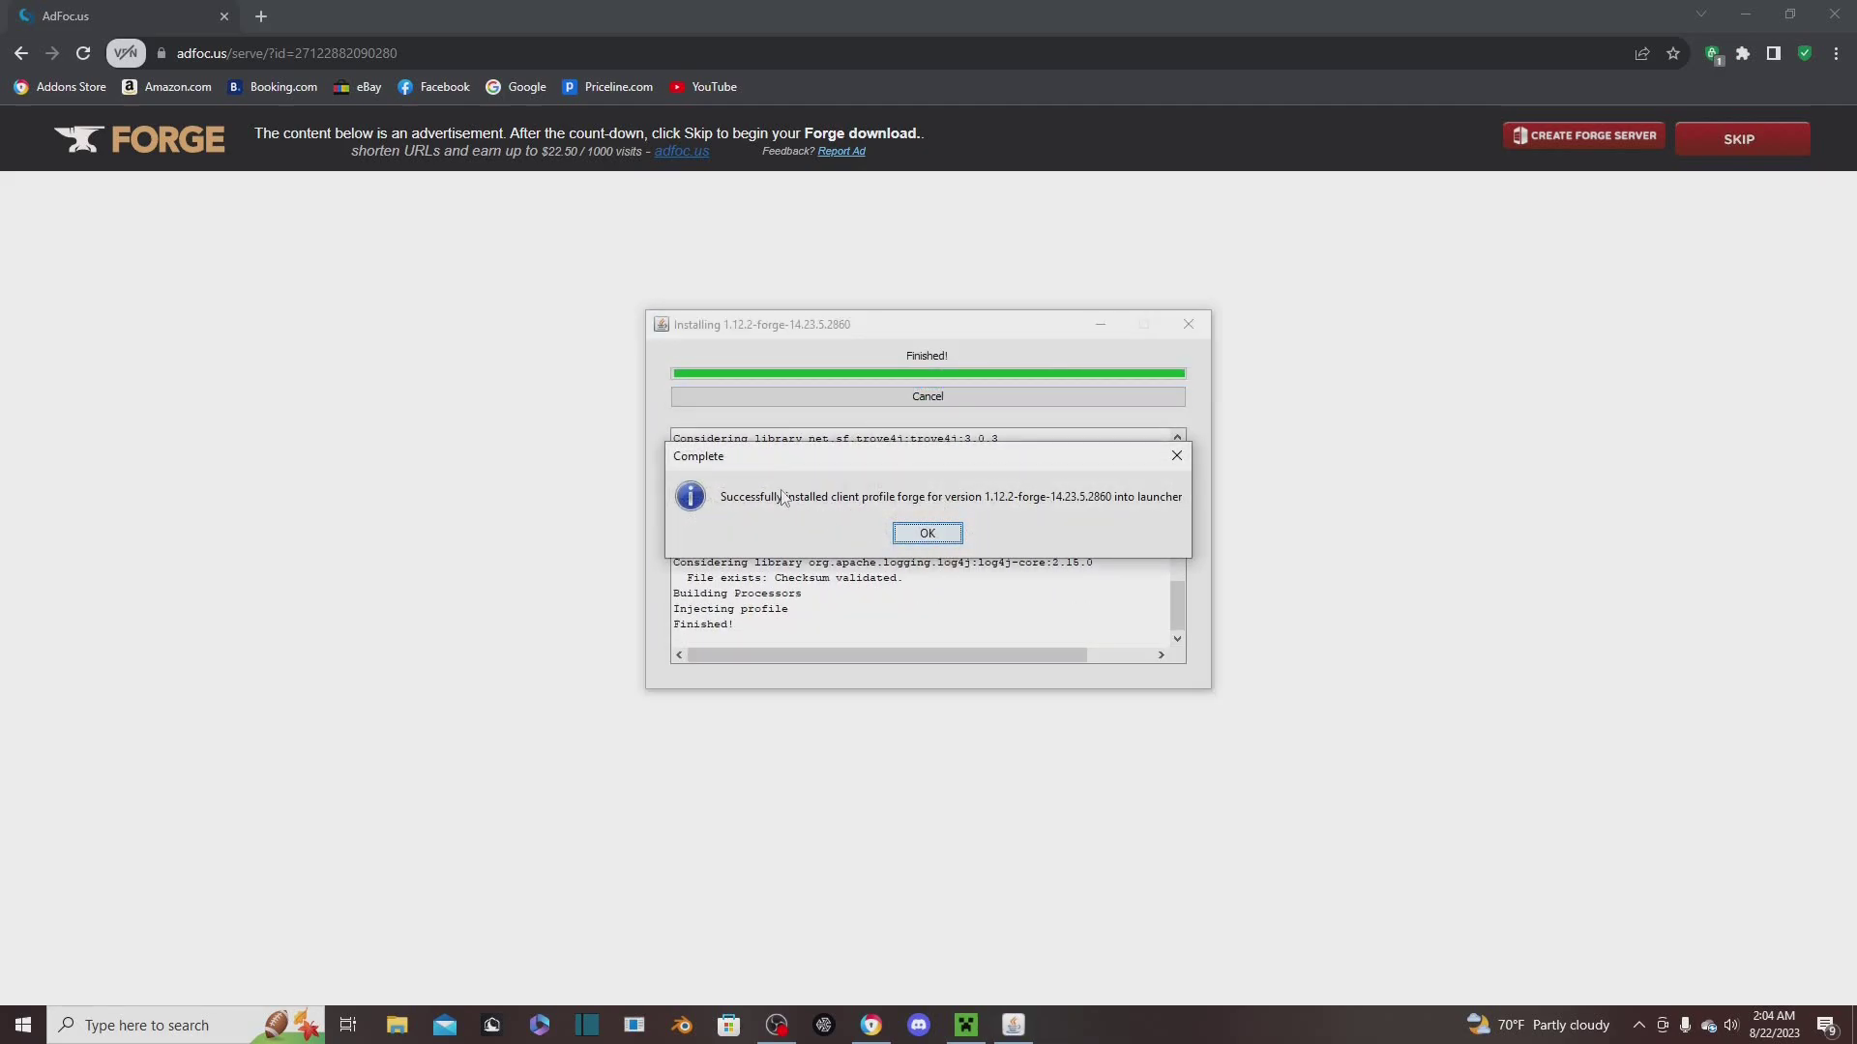
click(953, 532)
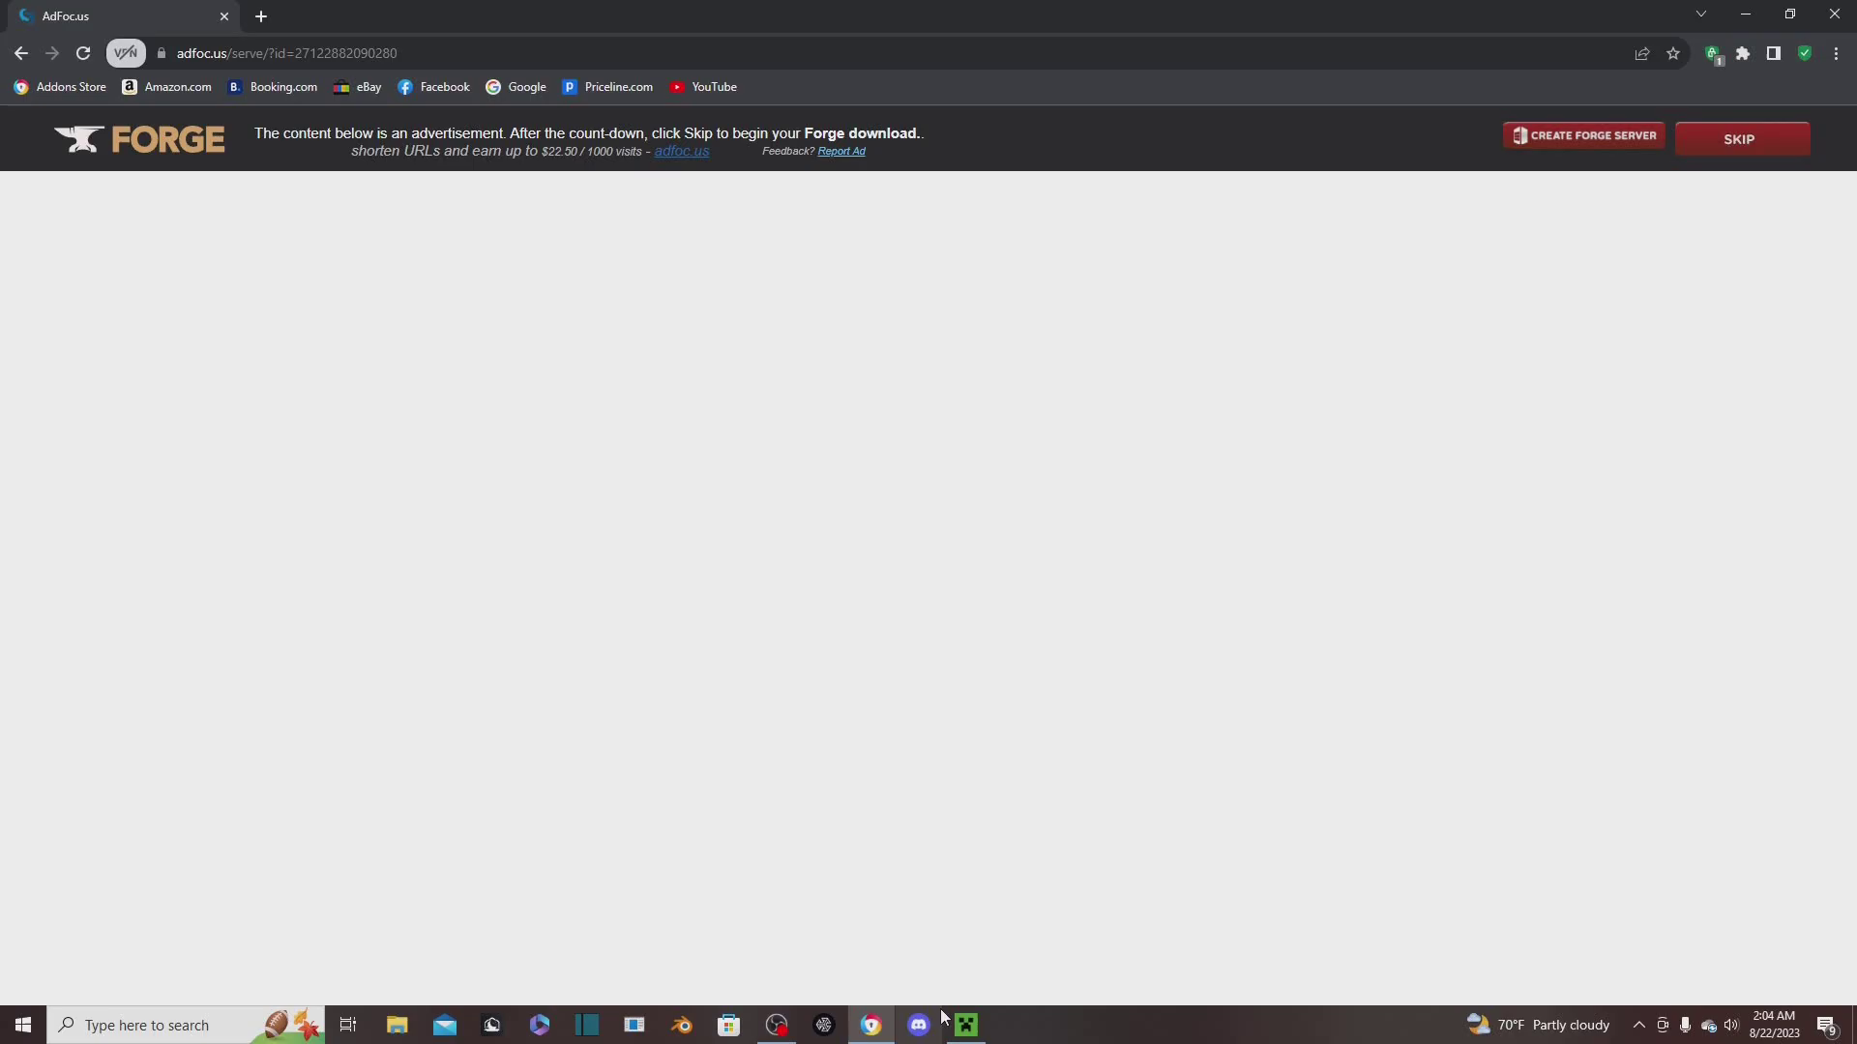
Confirm forge 1.12.2 in the launcher's version dropdown and view the Installations list
click(967, 1023)
click(967, 1024)
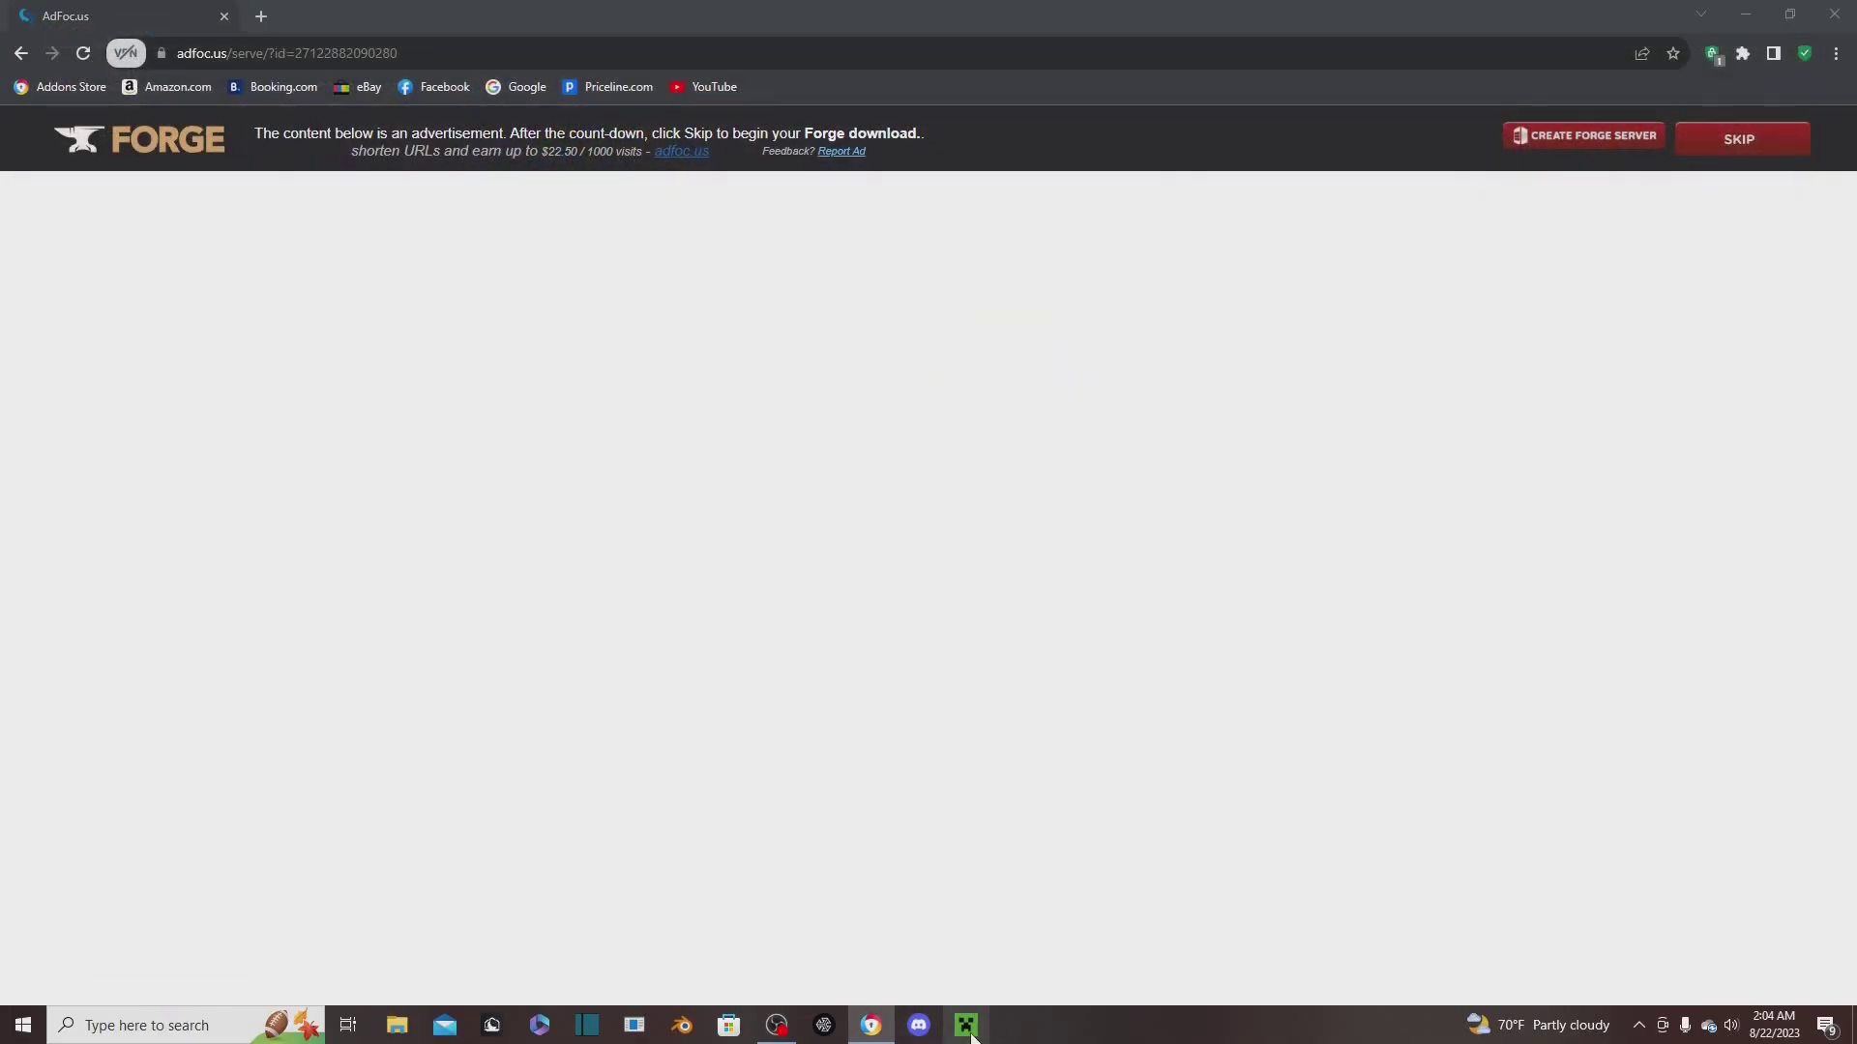
click(966, 1025)
click(370, 745)
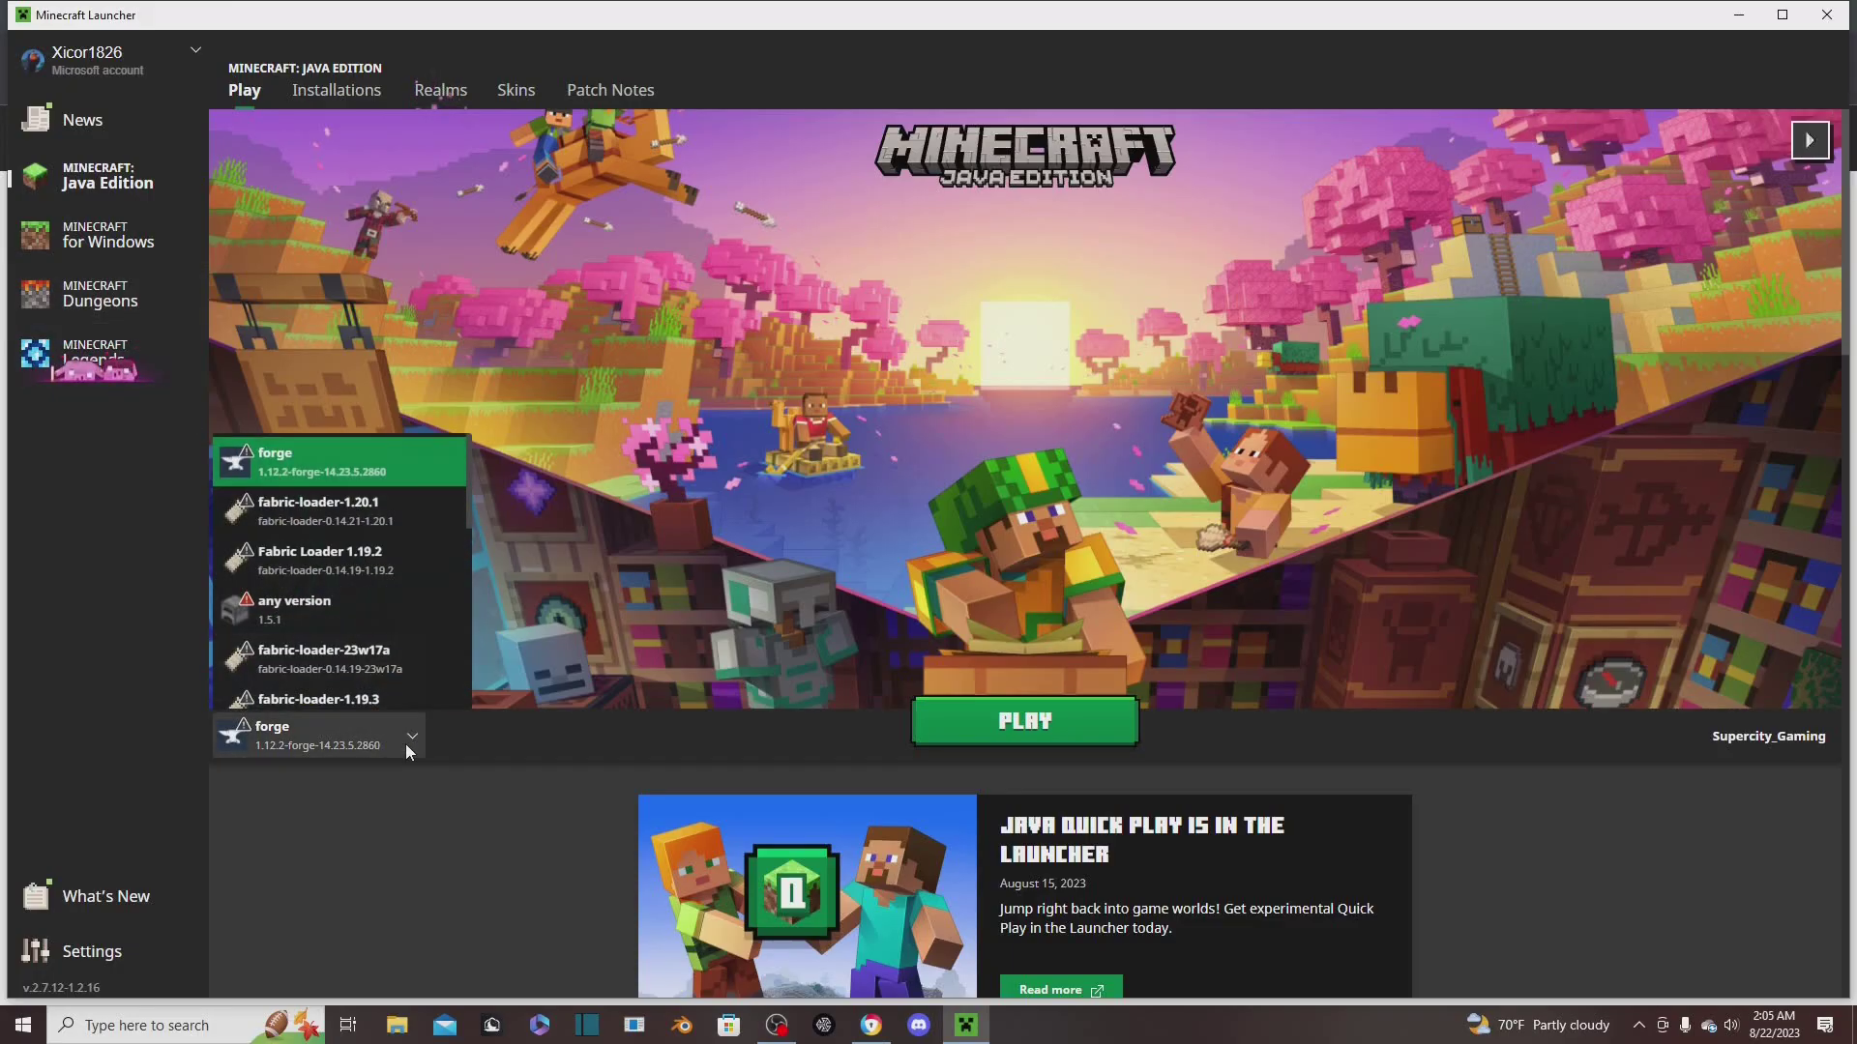
click(408, 752)
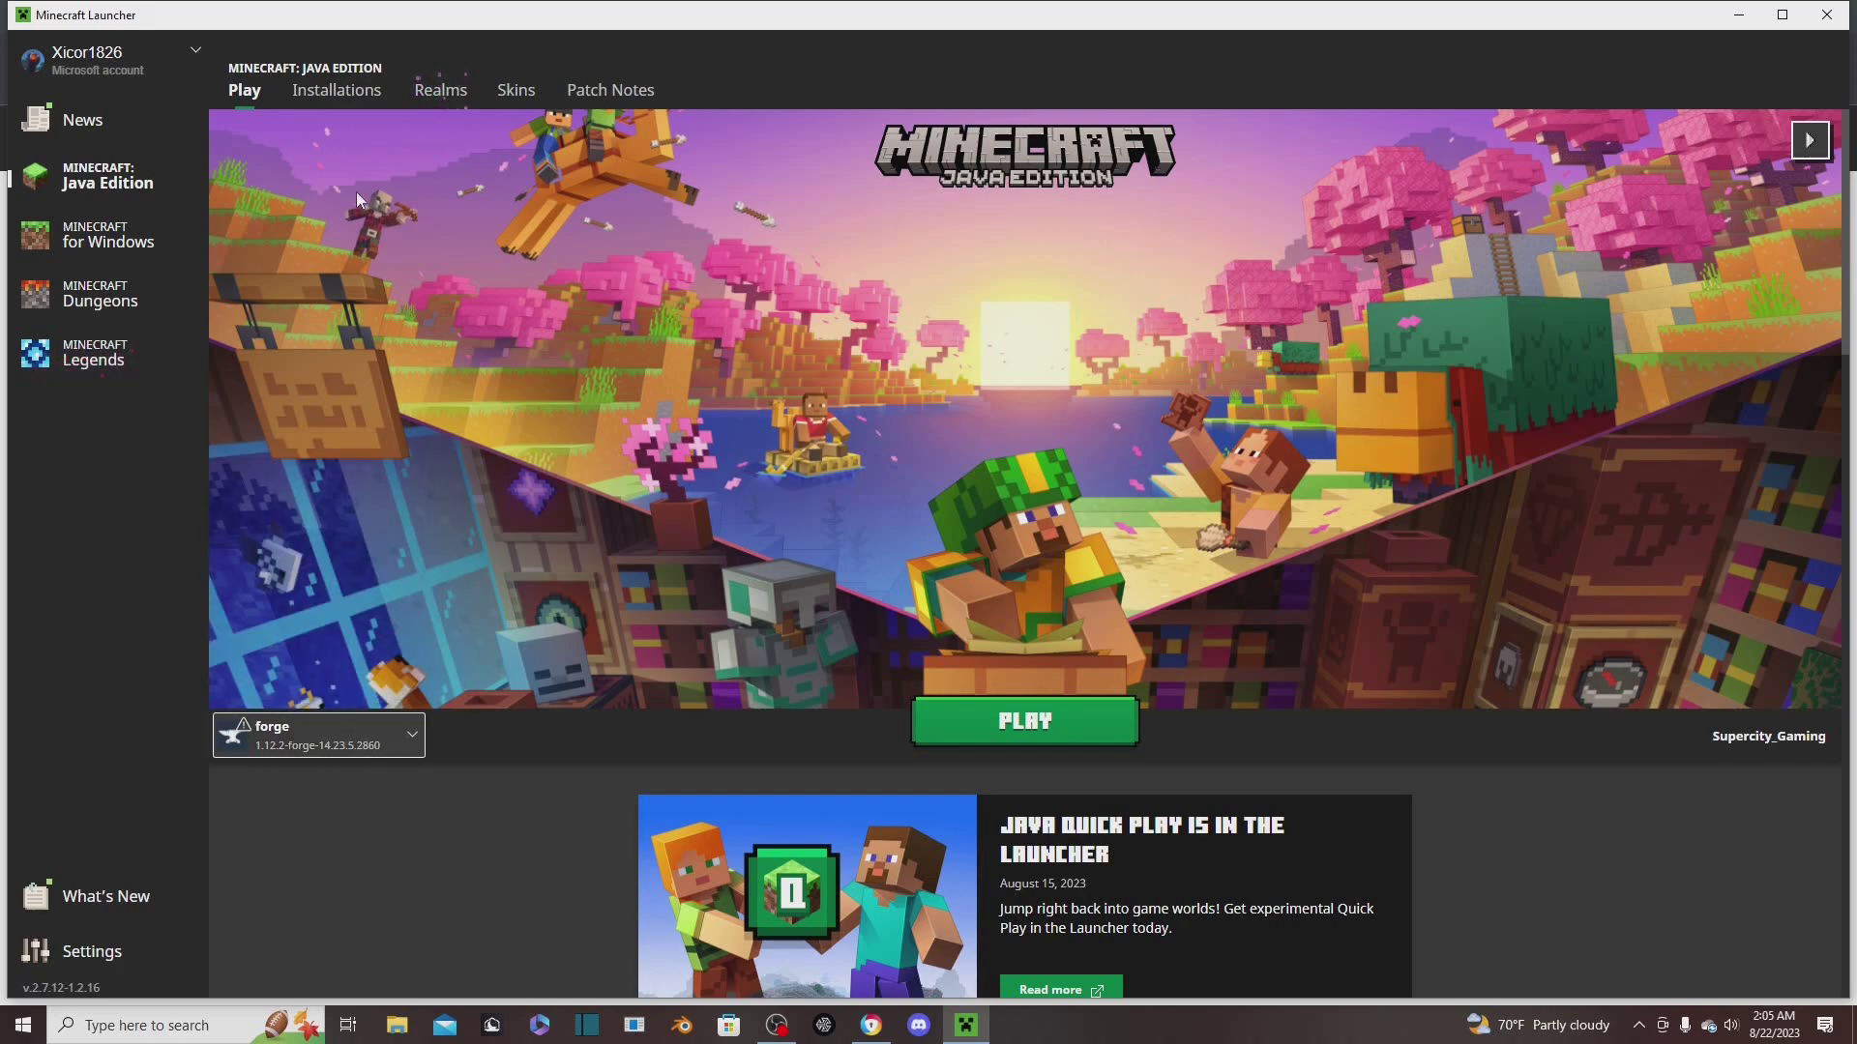
click(329, 95)
scroll(1003, 468, down, 3)
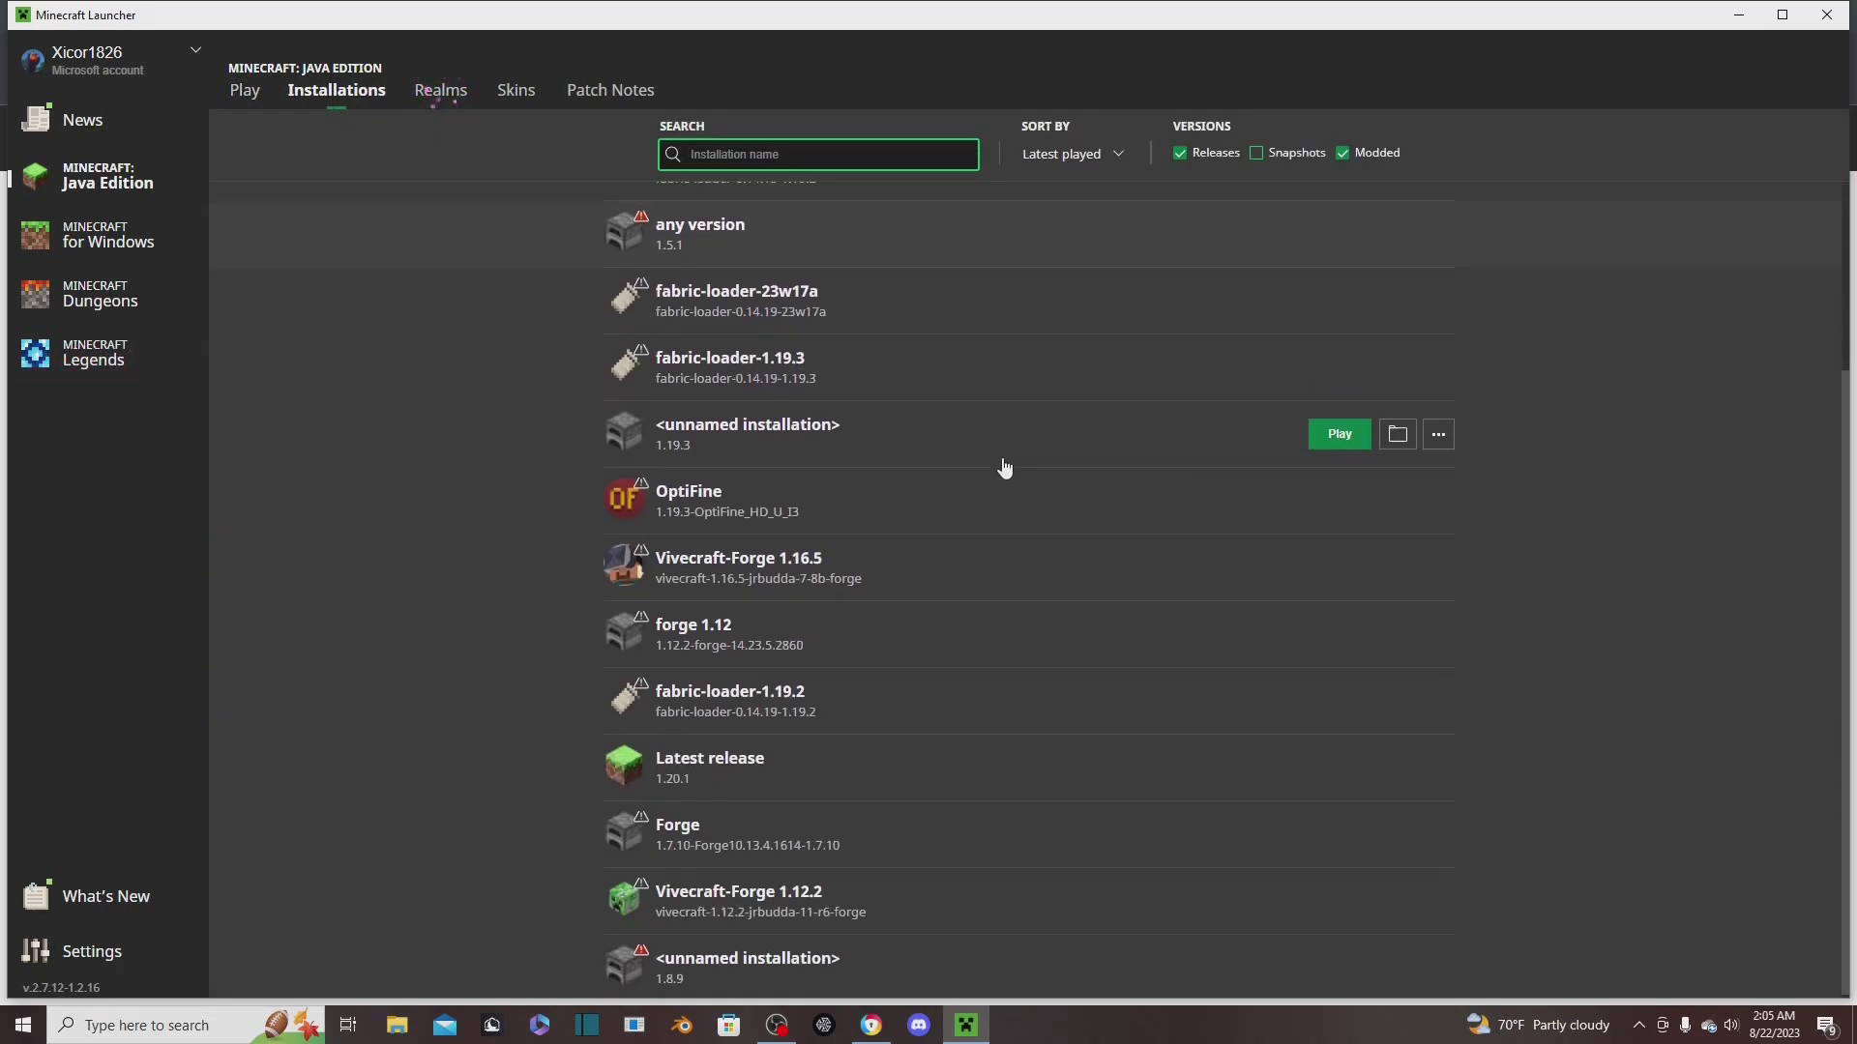
scroll(1140, 555, up, 3)
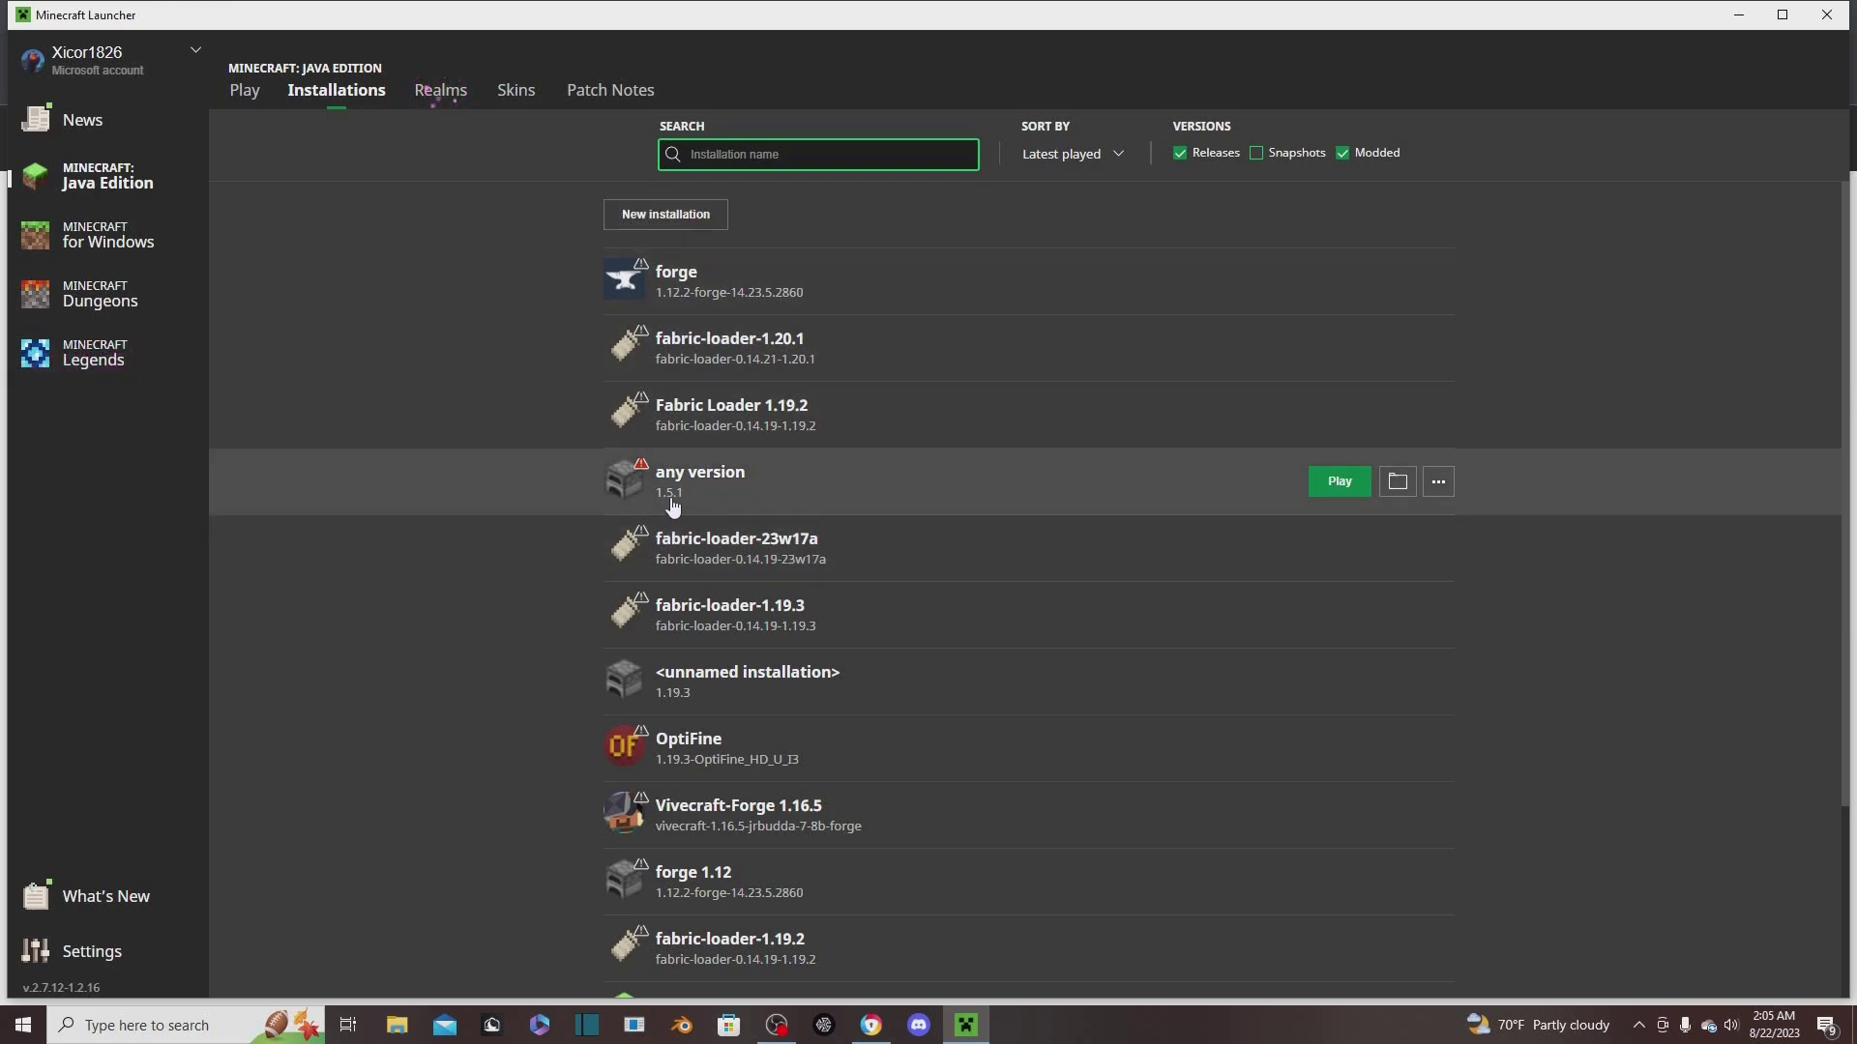
Browse game versions in a new installation, then cancel without creating it
click(665, 214)
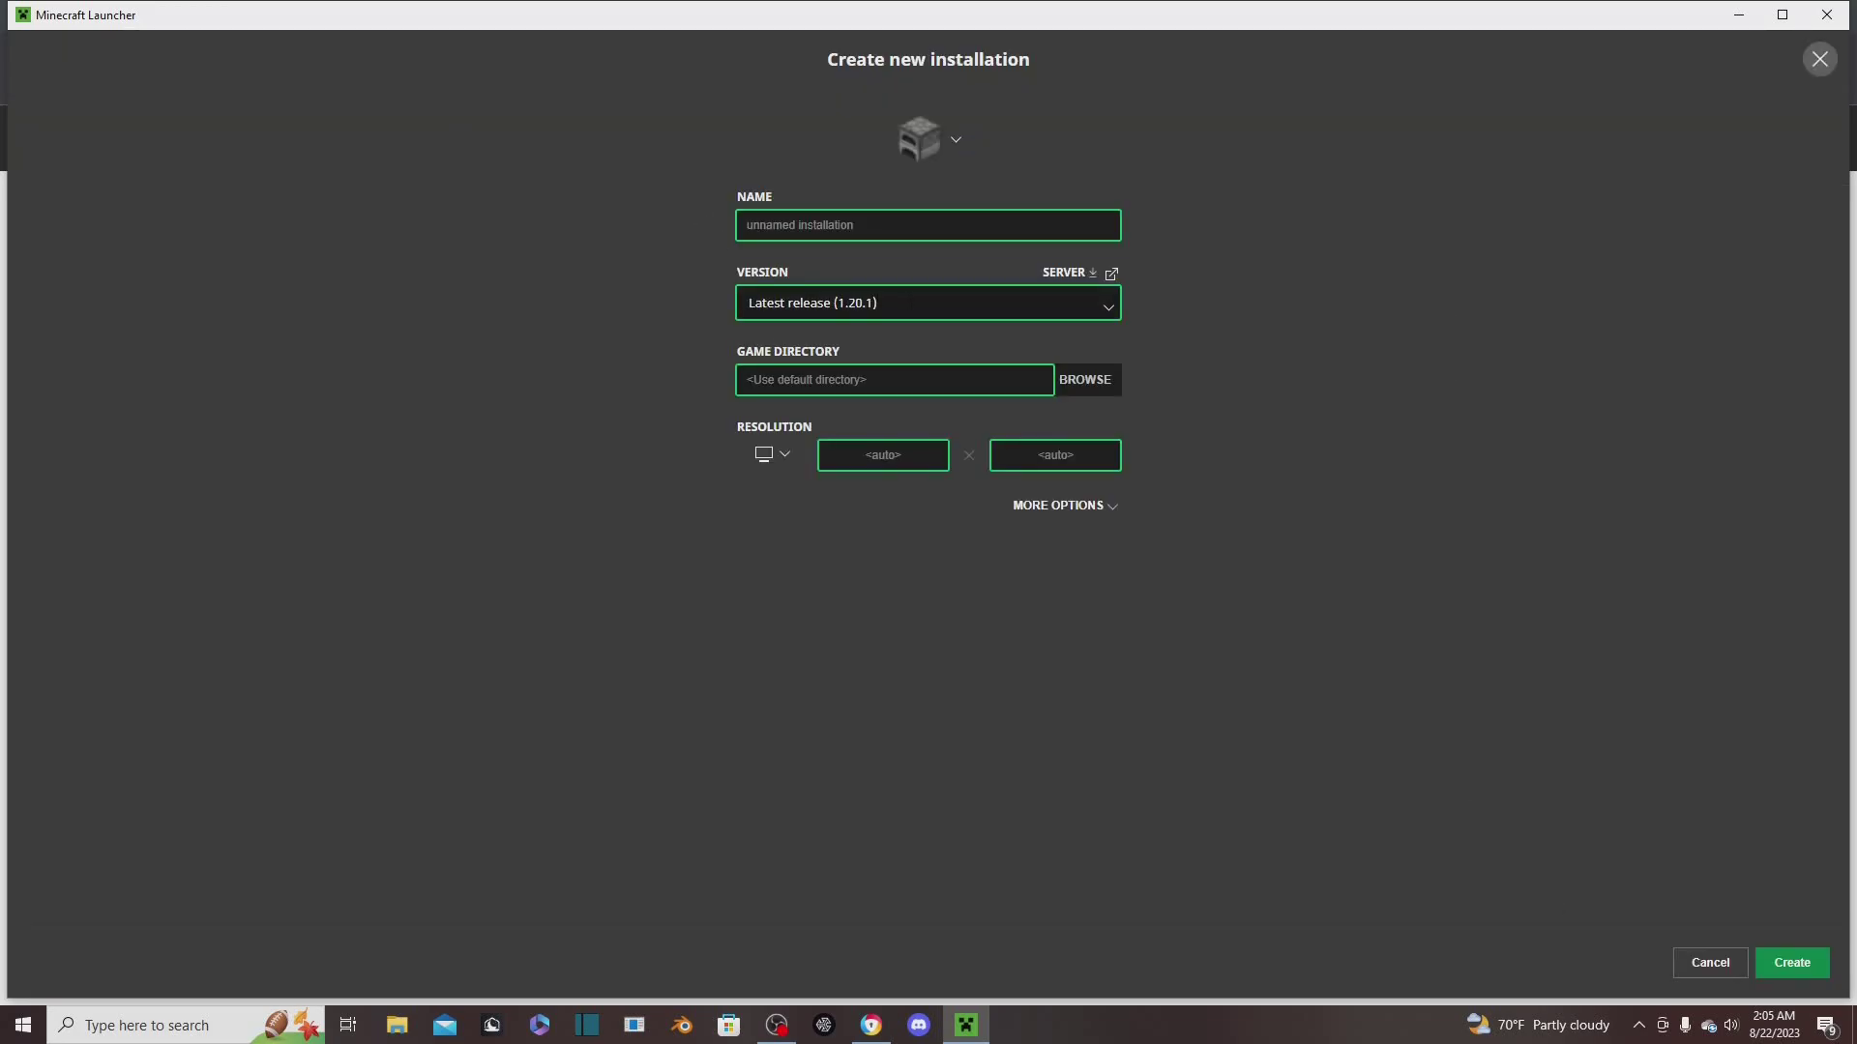
click(919, 303)
scroll(1058, 491, down, 5)
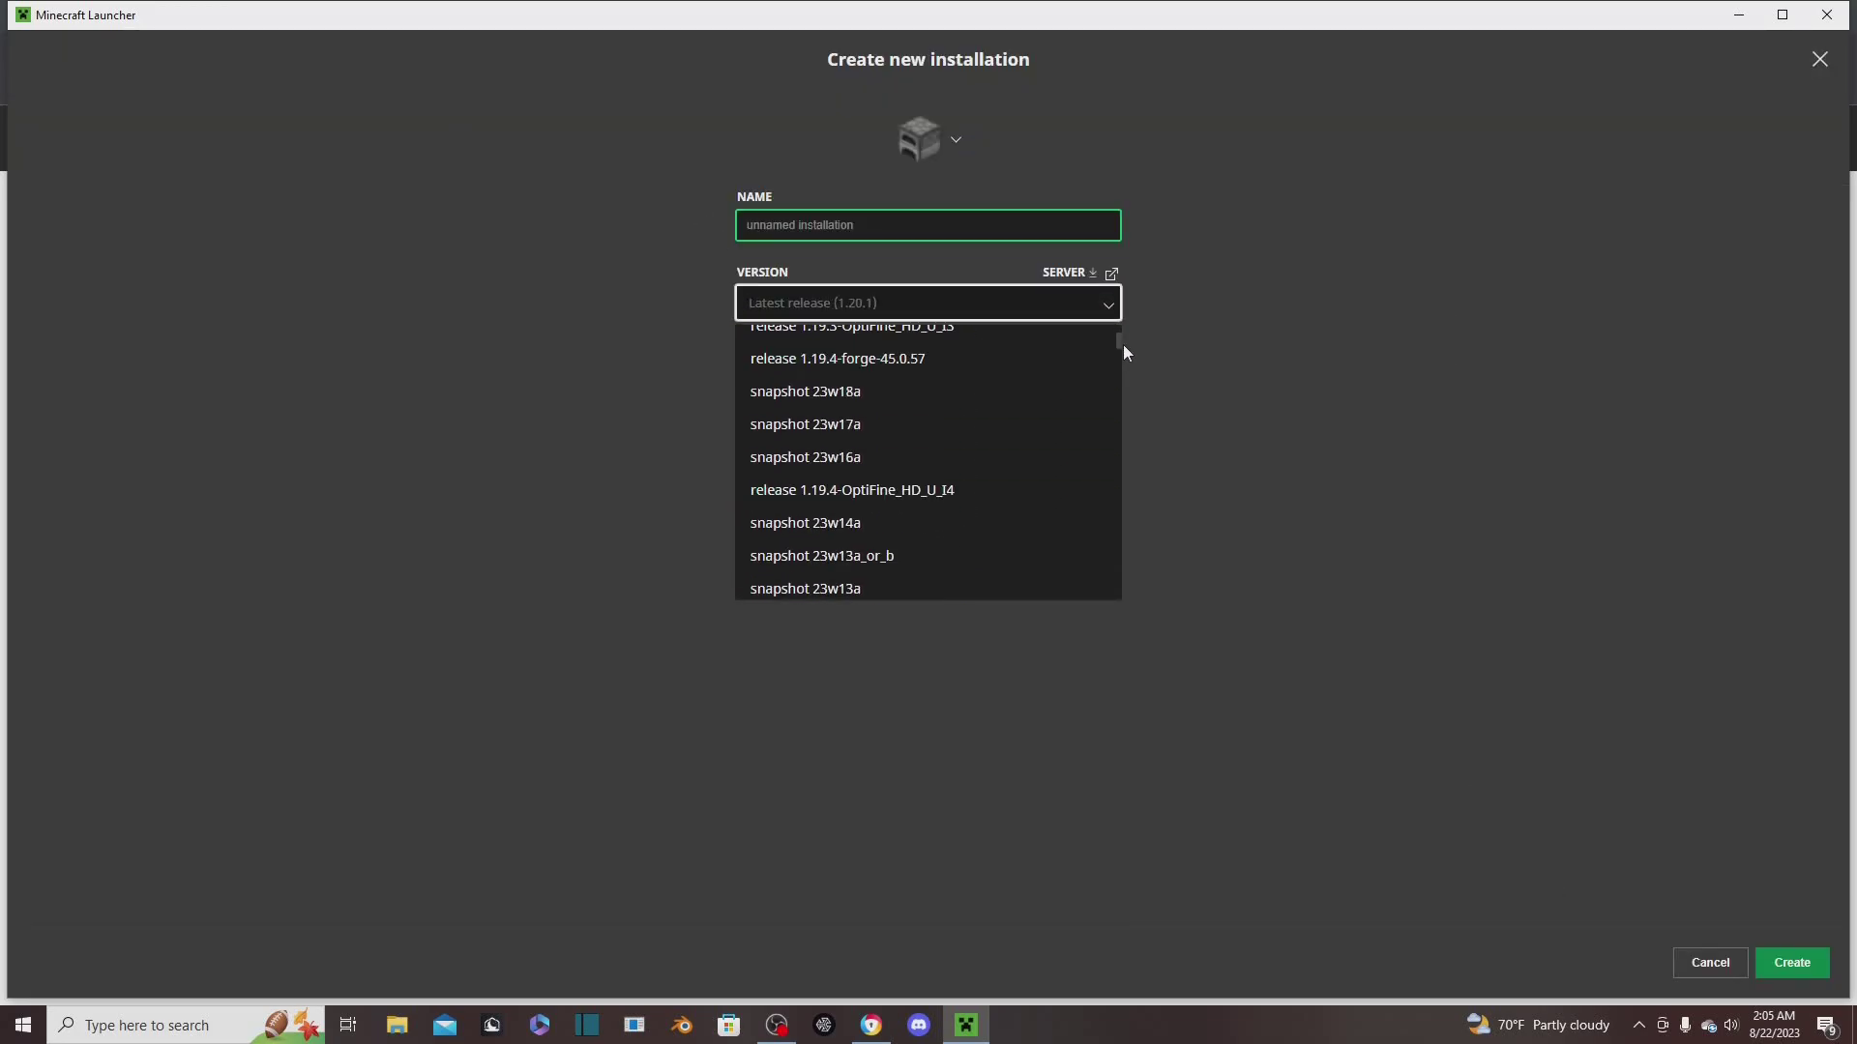
drag(1120, 344, 1195, 96)
click(1081, 330)
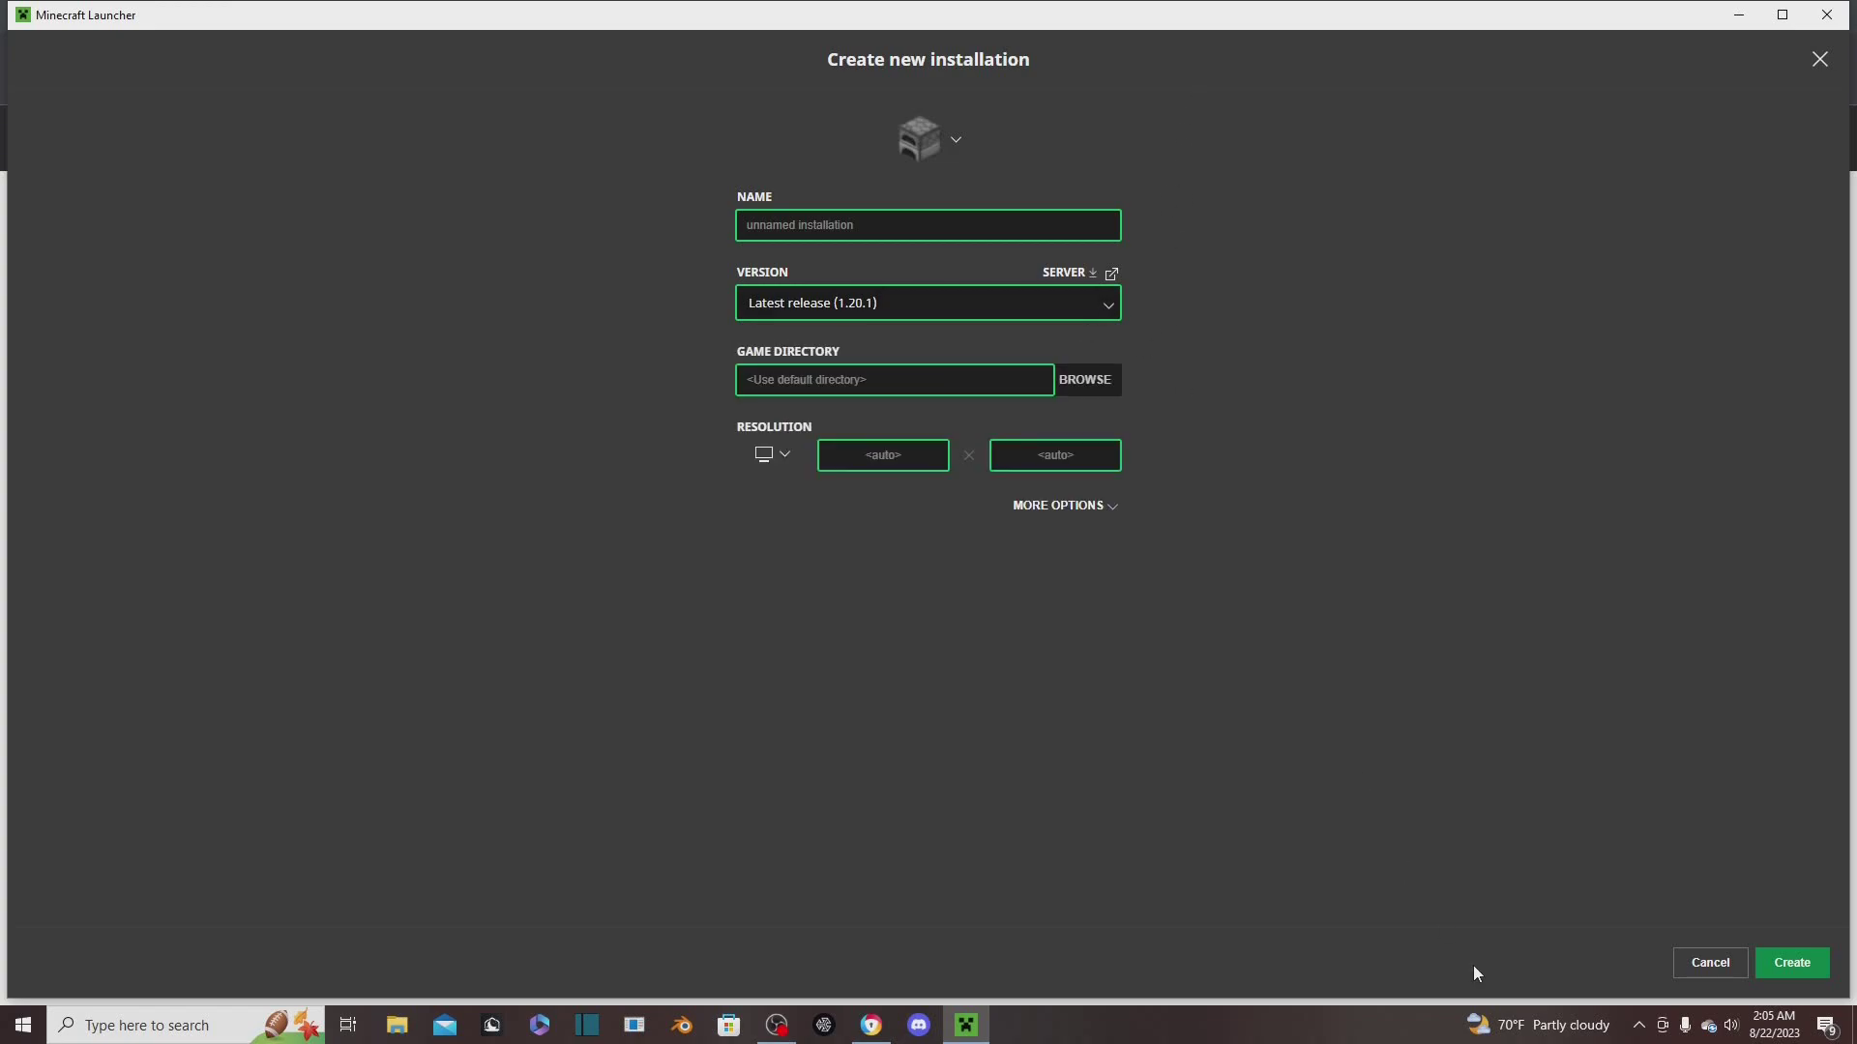
click(1704, 965)
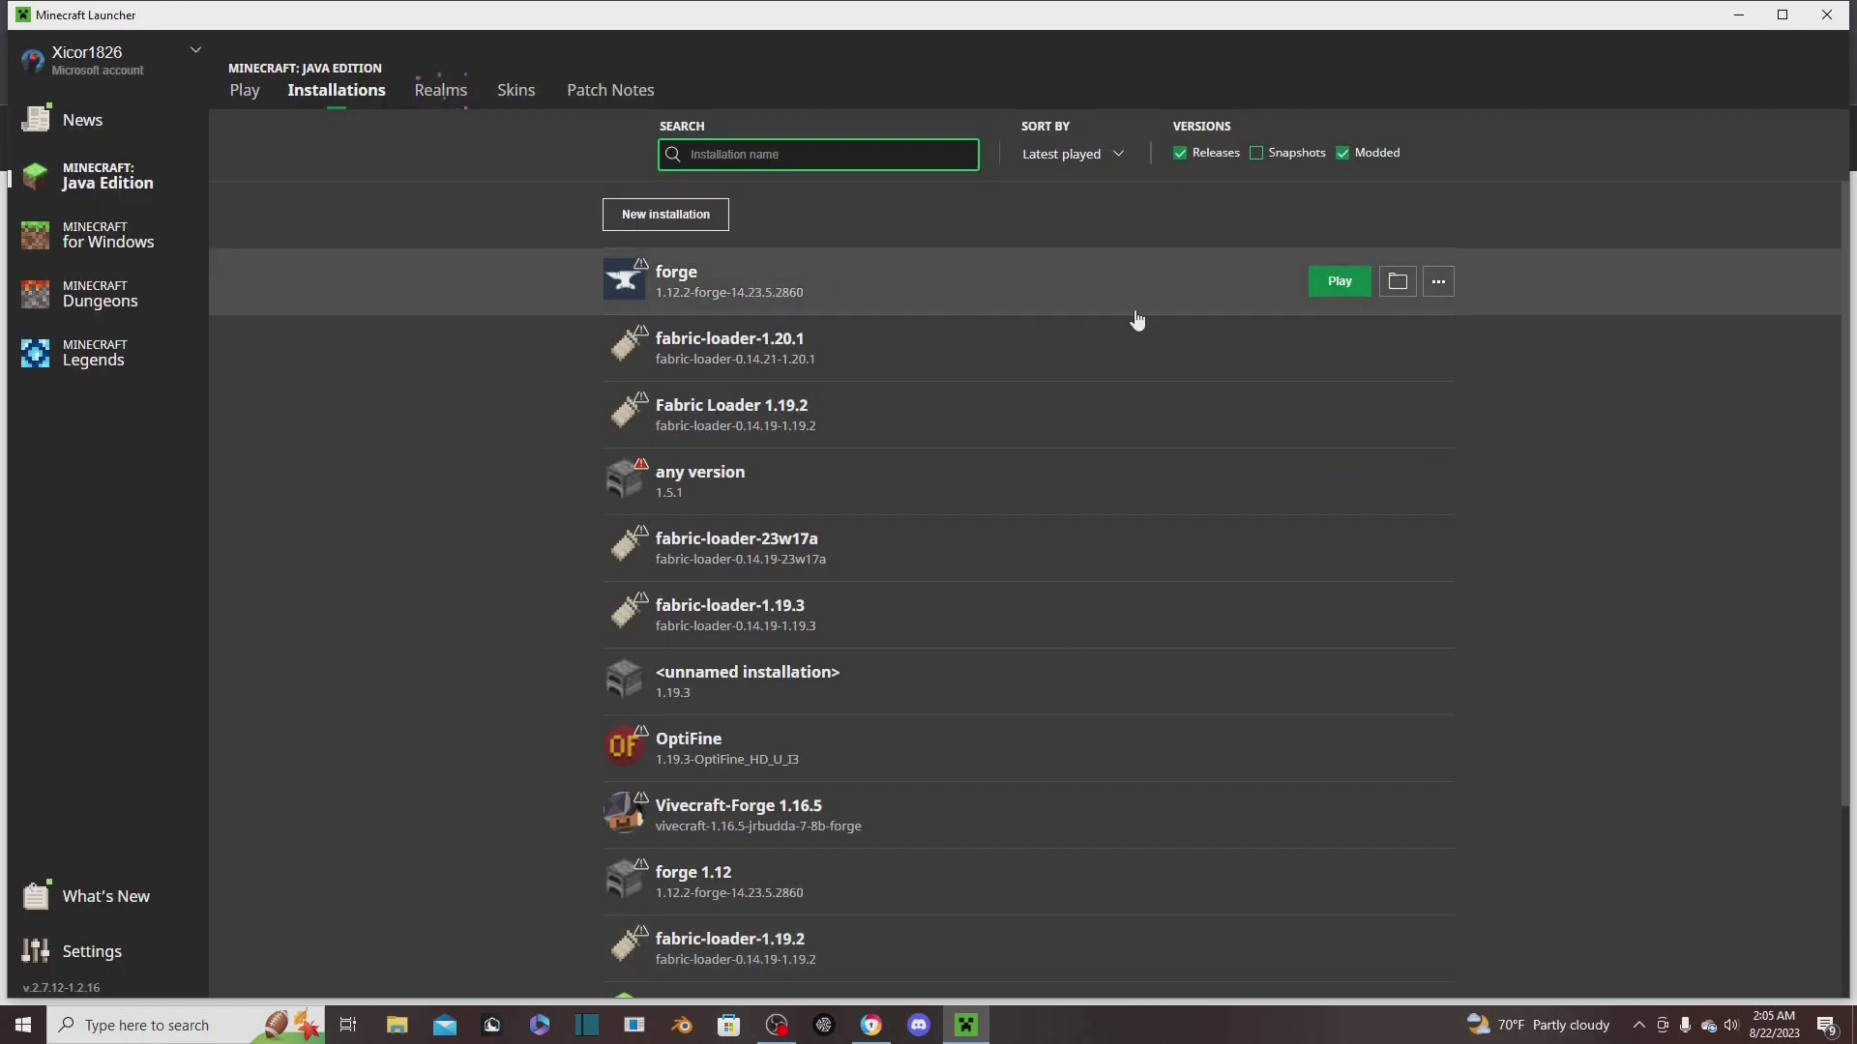
Set the forge installation's JVM arguments to -Xmx5G and save it
click(1102, 308)
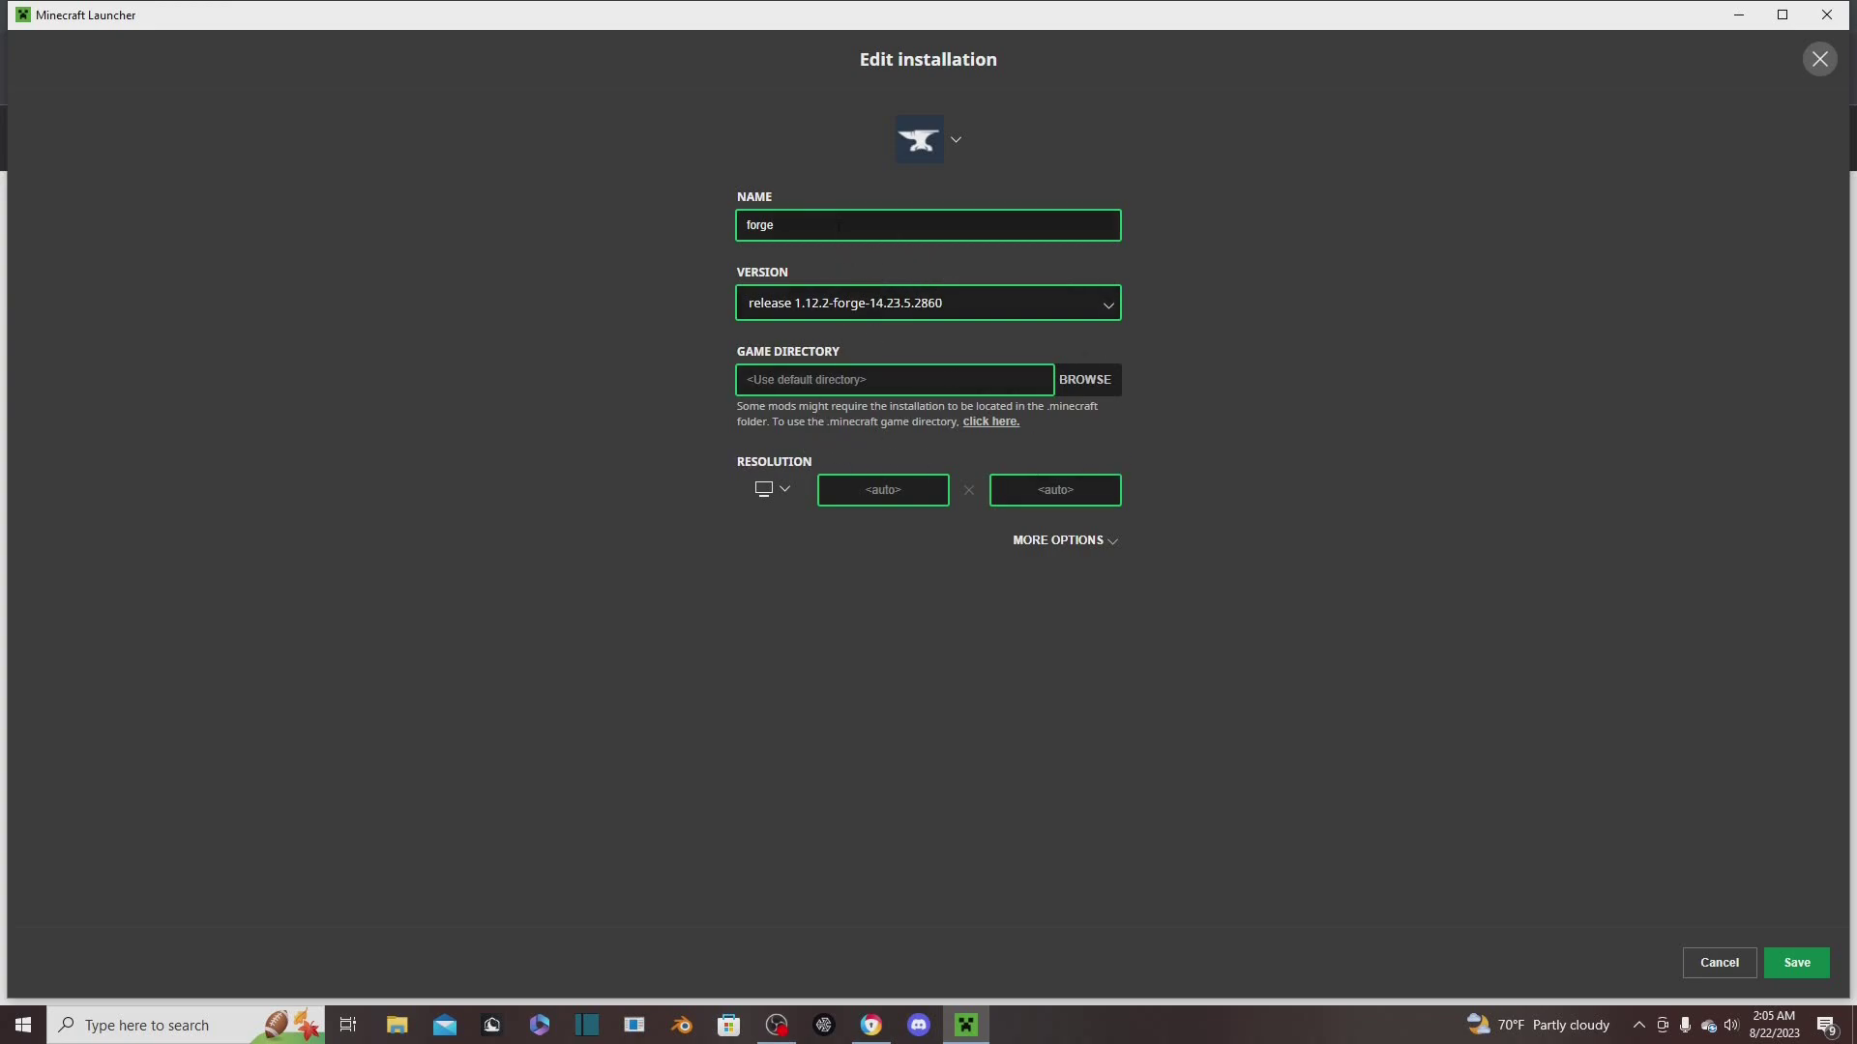
click(1055, 542)
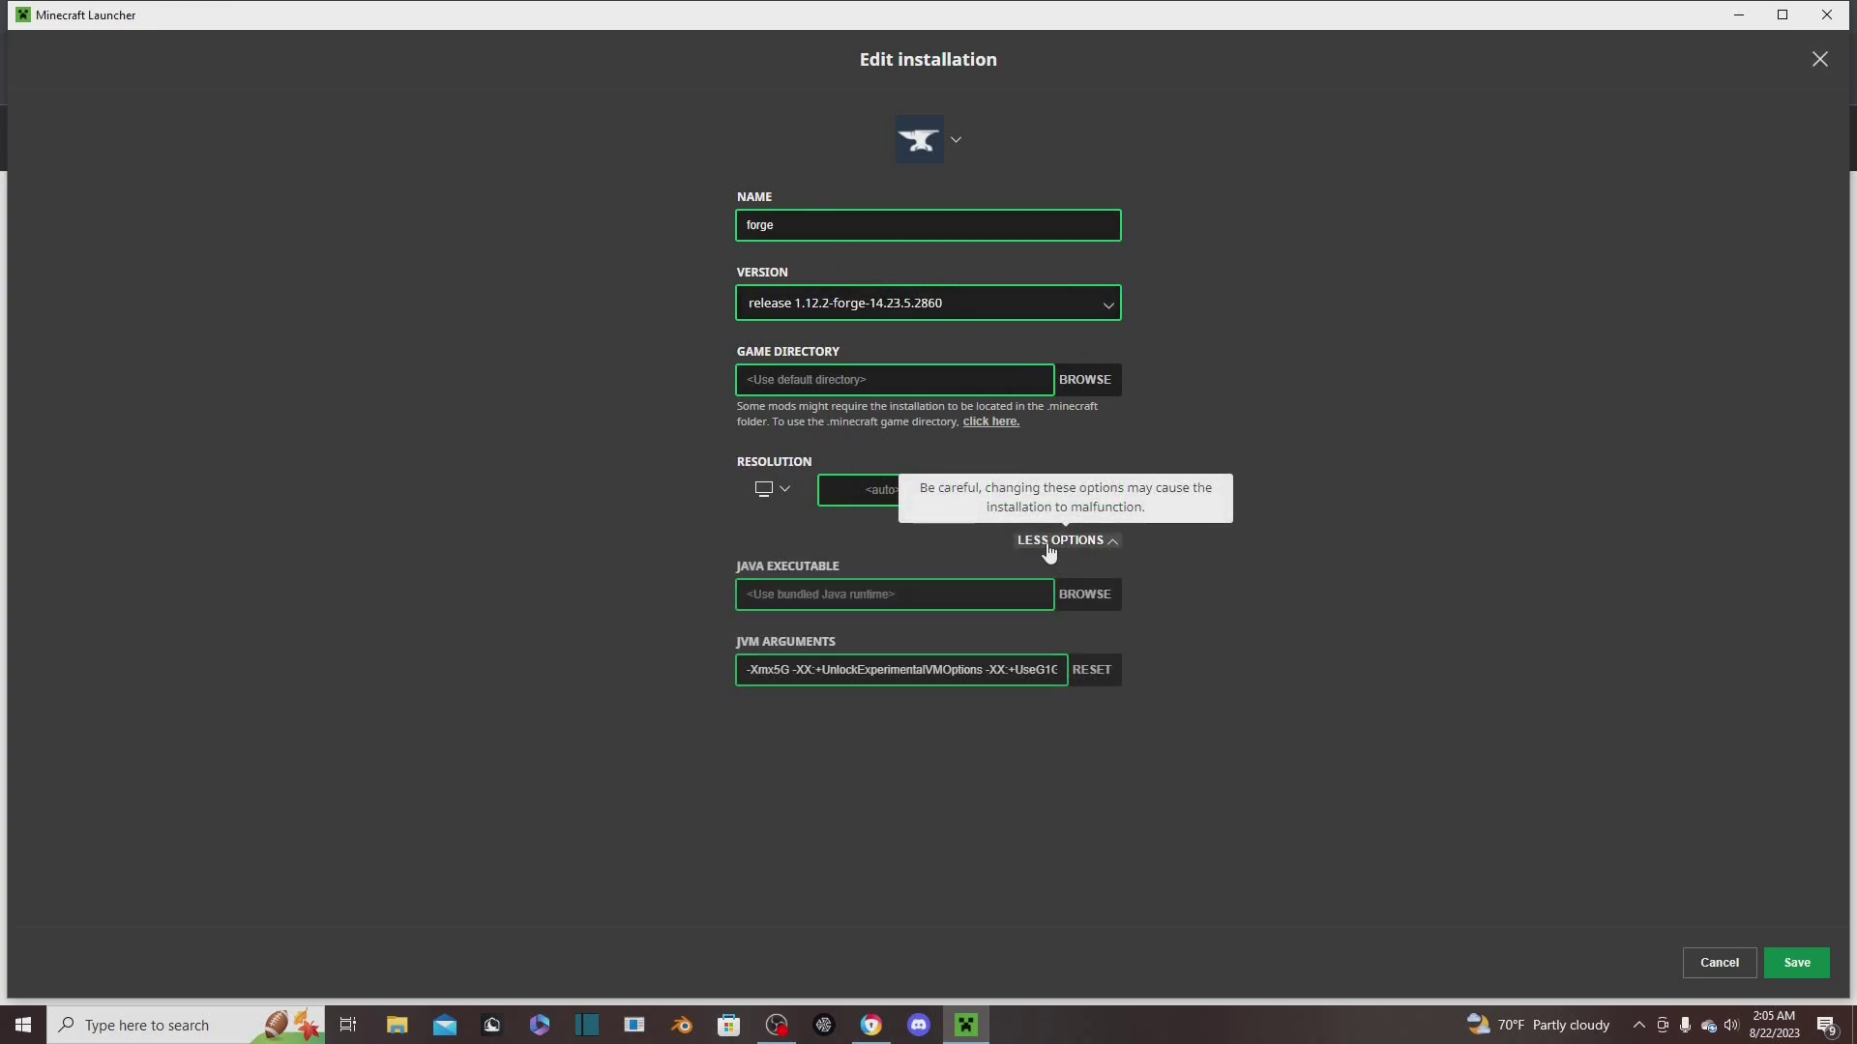
click(780, 669)
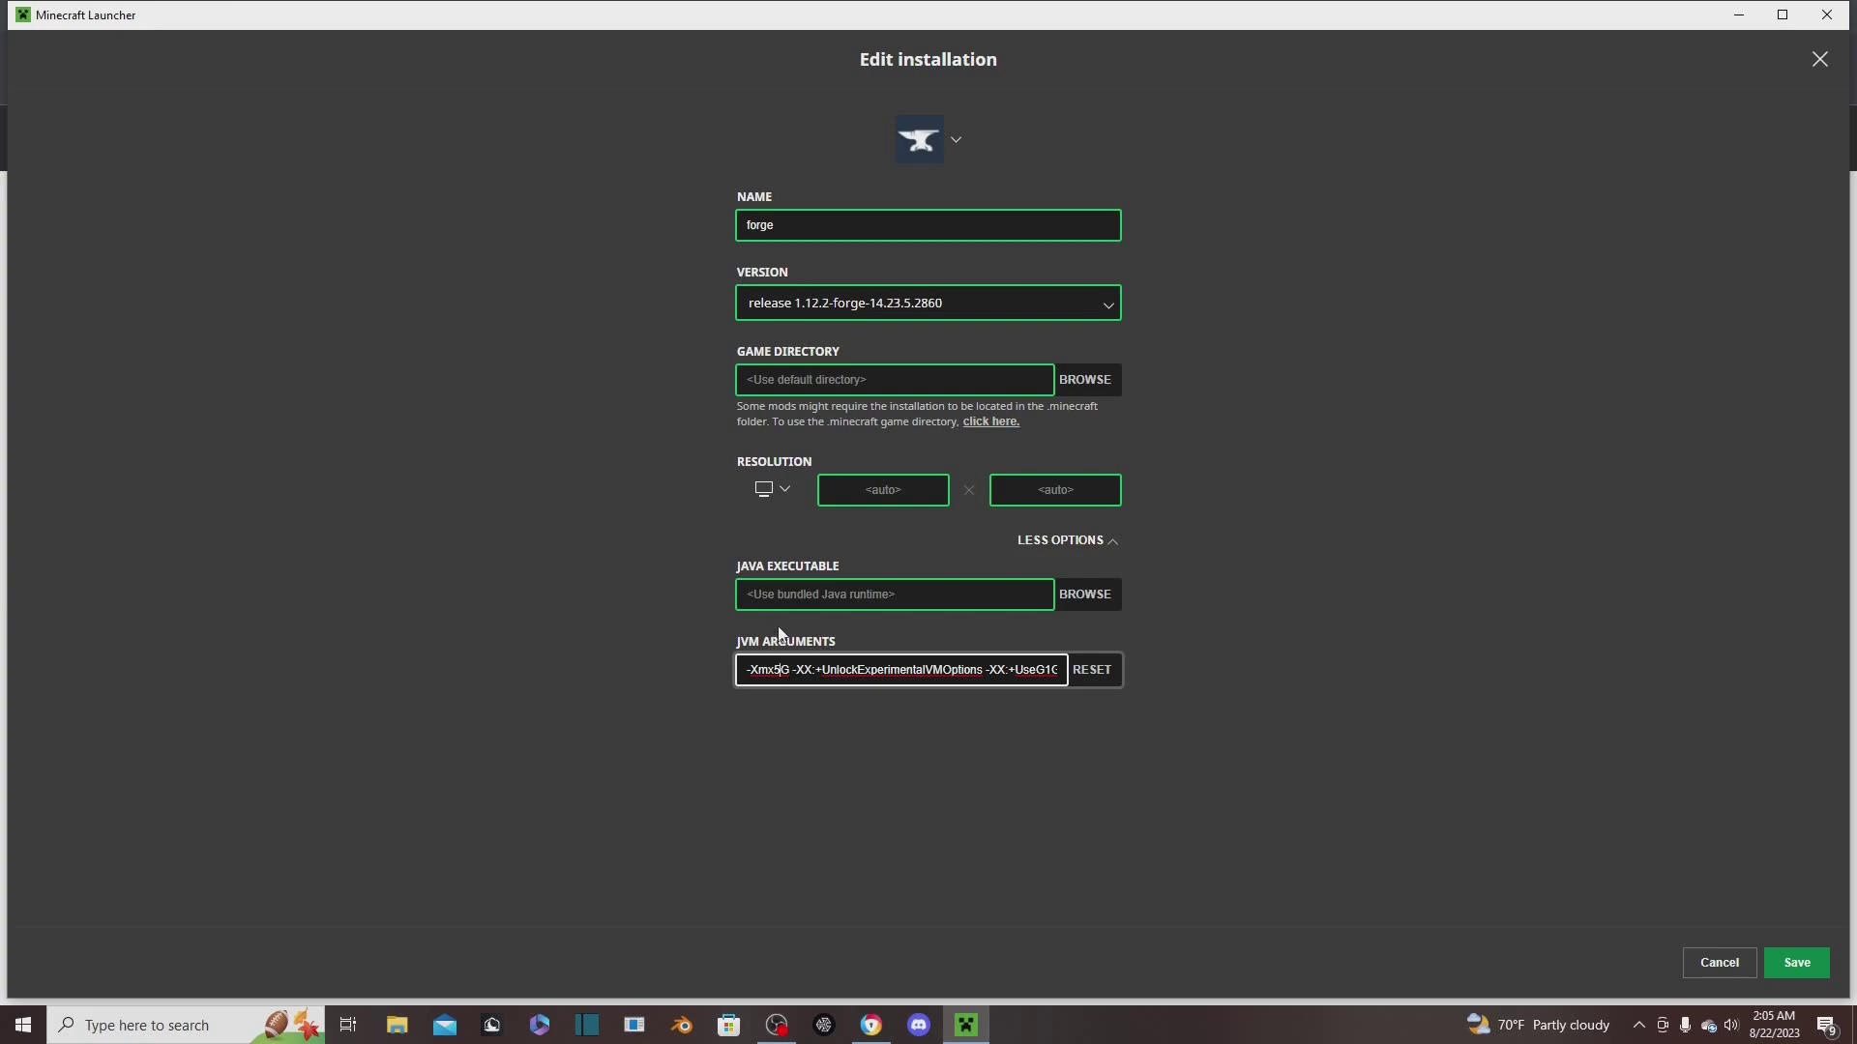
click(1799, 970)
Search Google for 'techguns mods' and scroll to the 9Minecraft Techguns result
click(871, 1025)
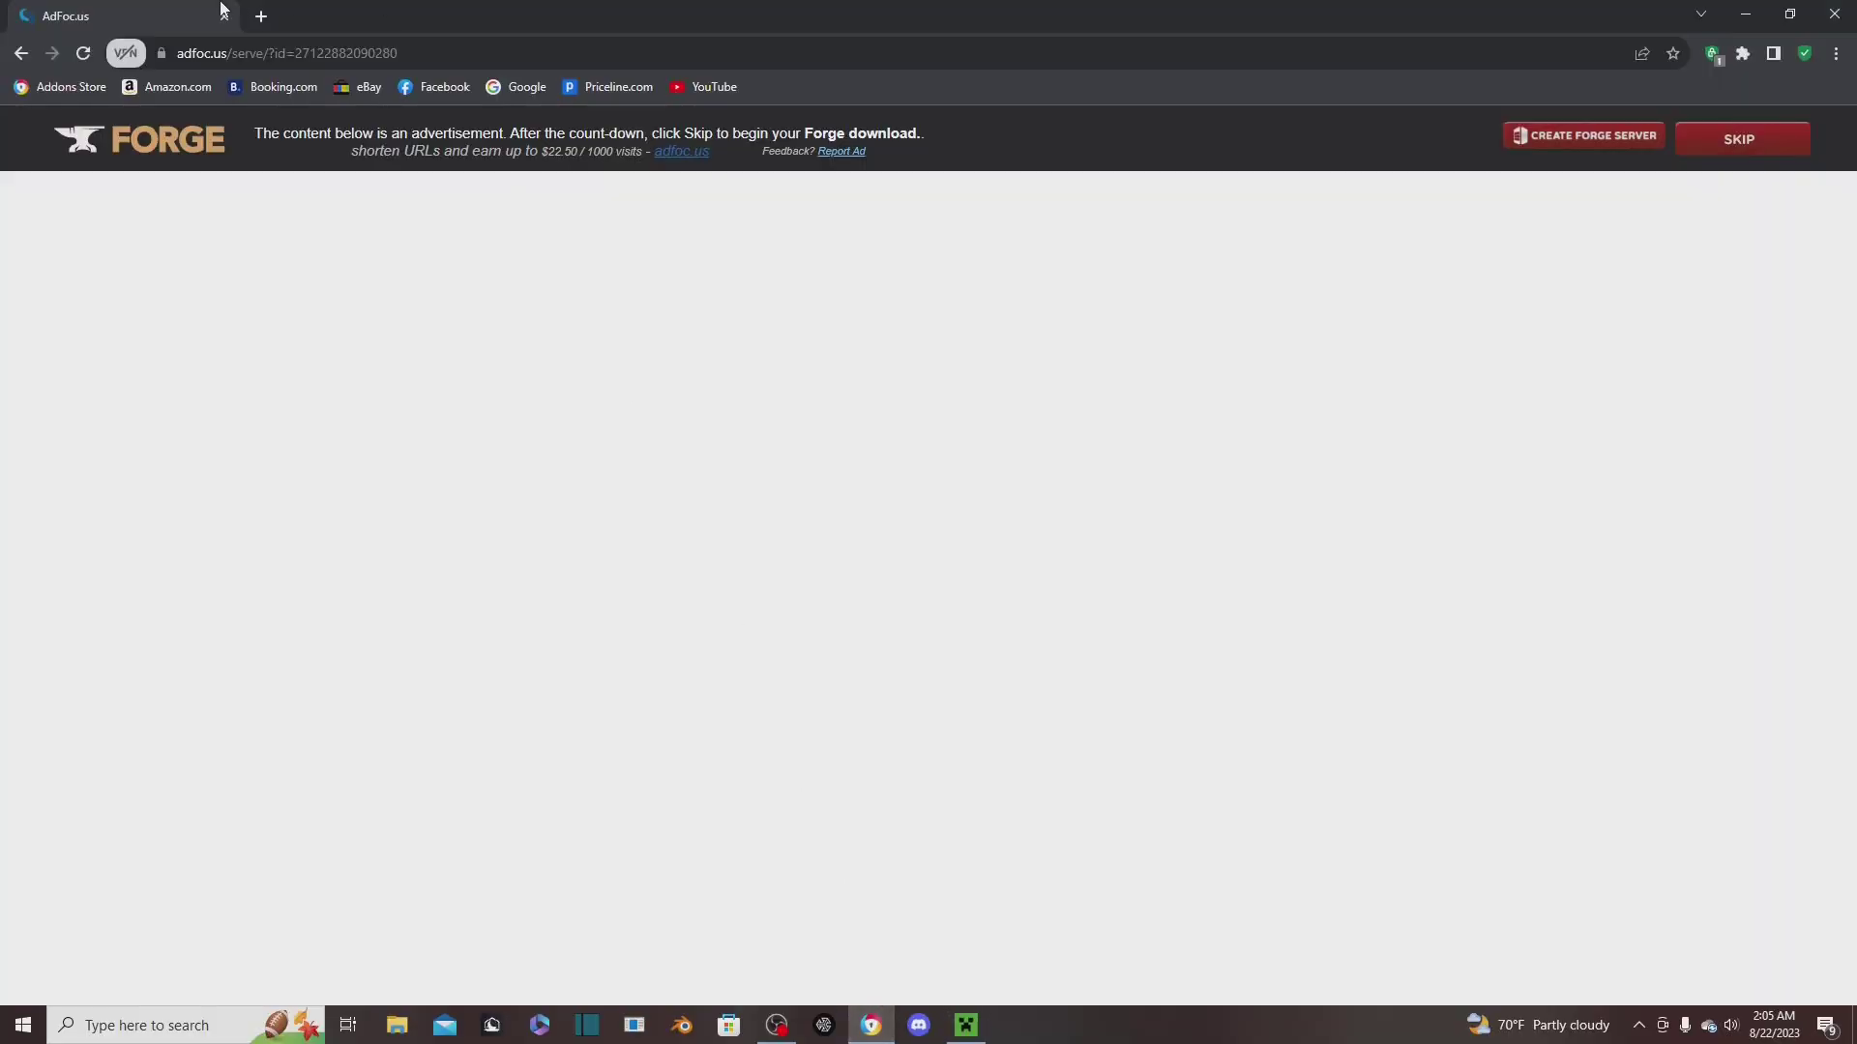
click(350, 52)
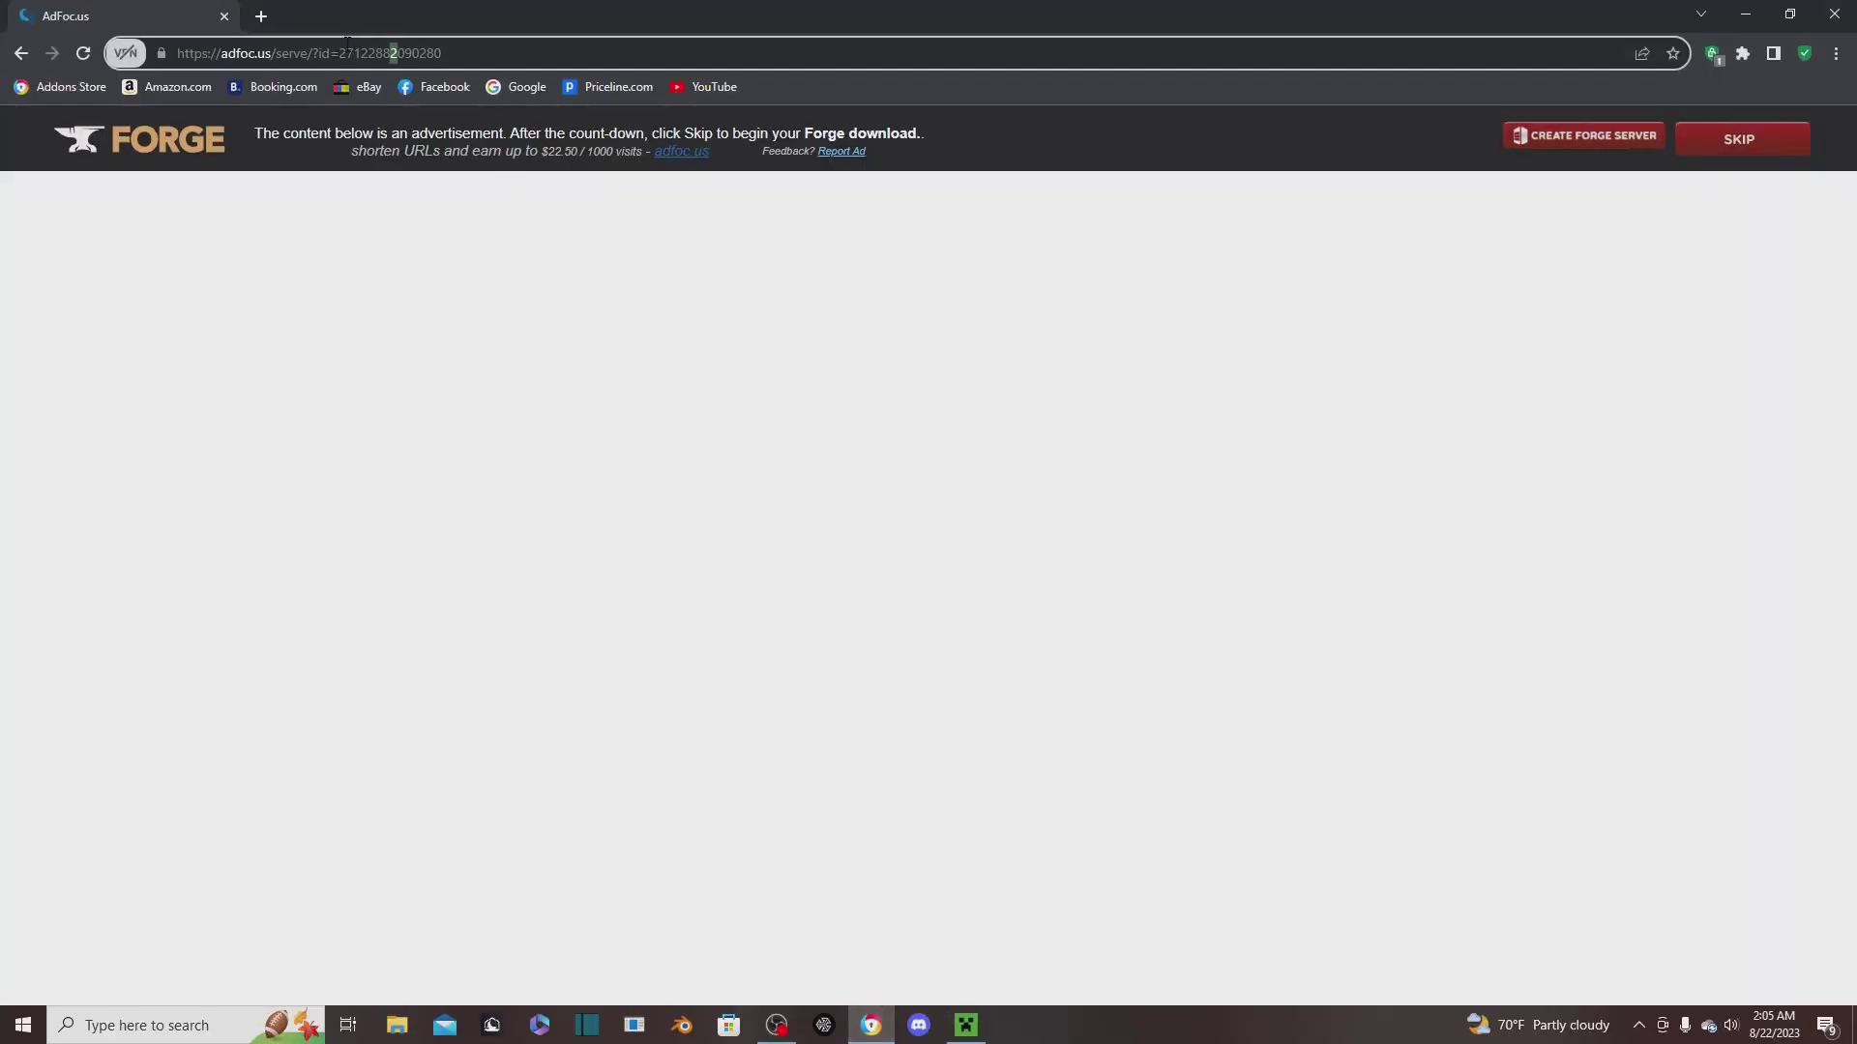
key(ctrl+a)
text(techguns)
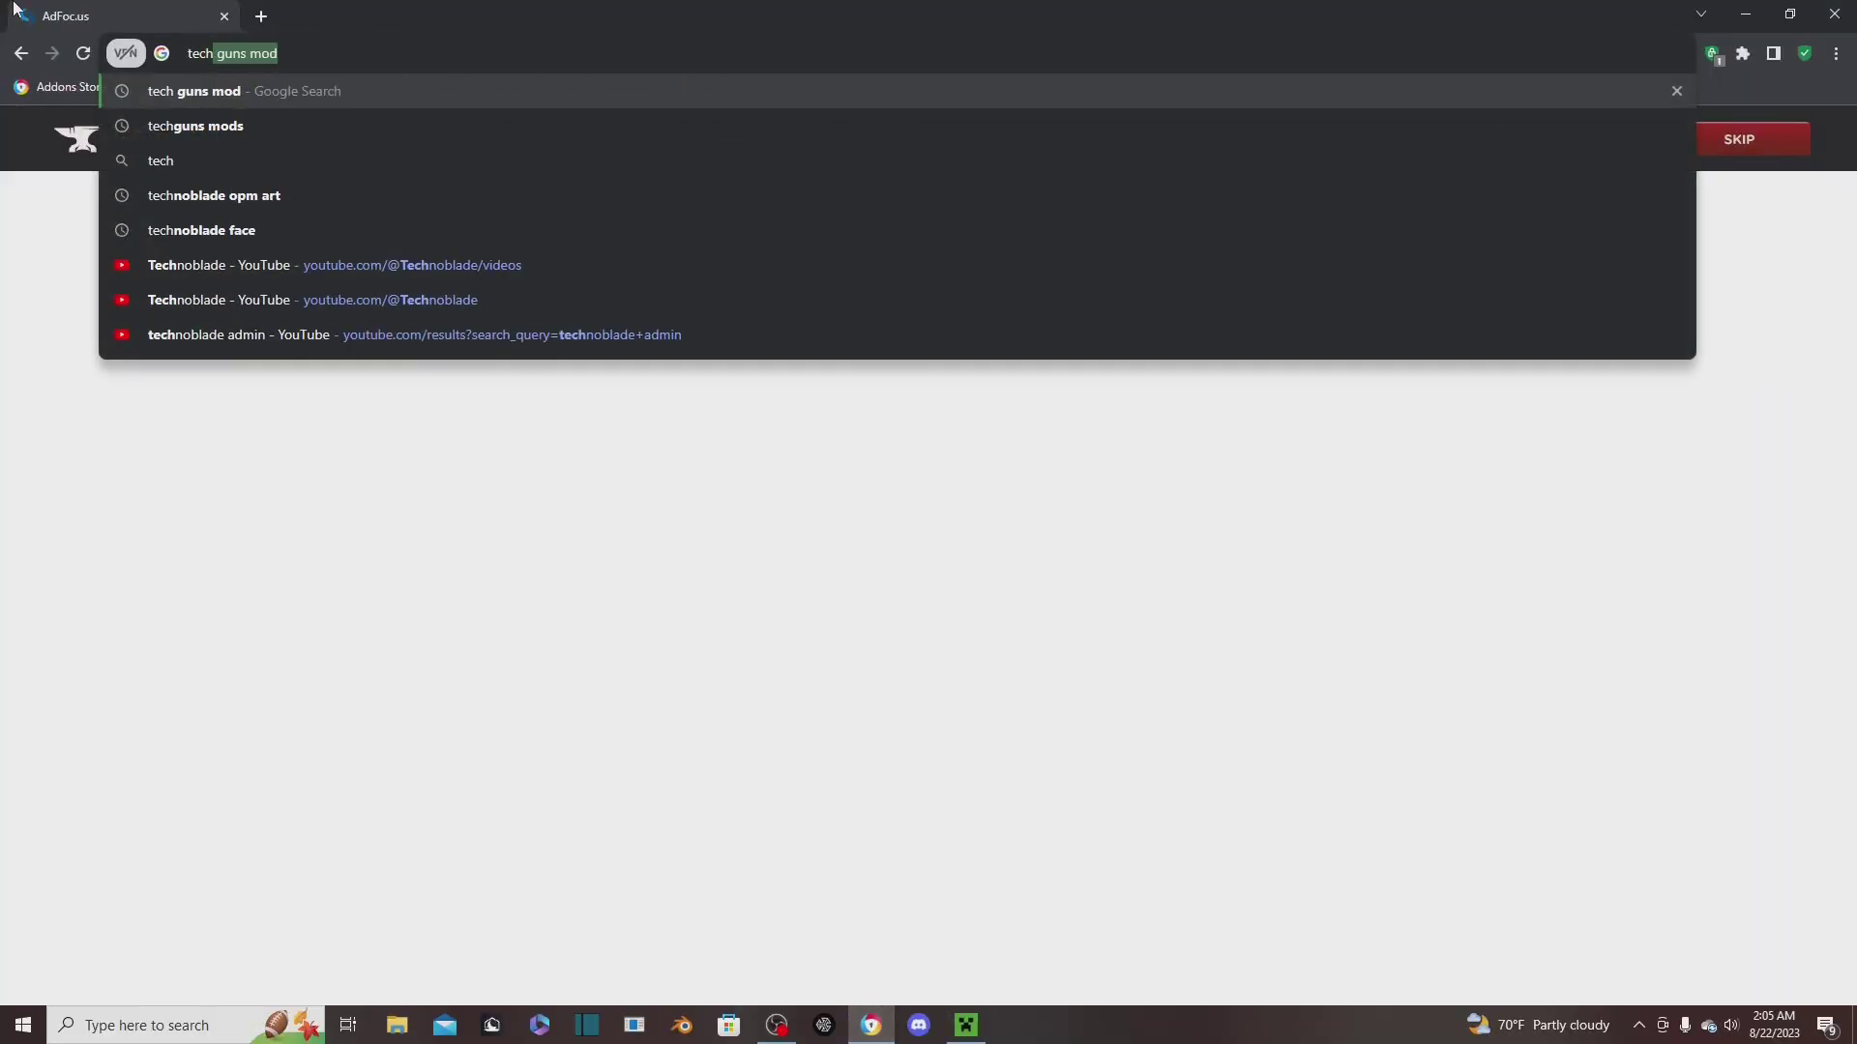
click(350, 96)
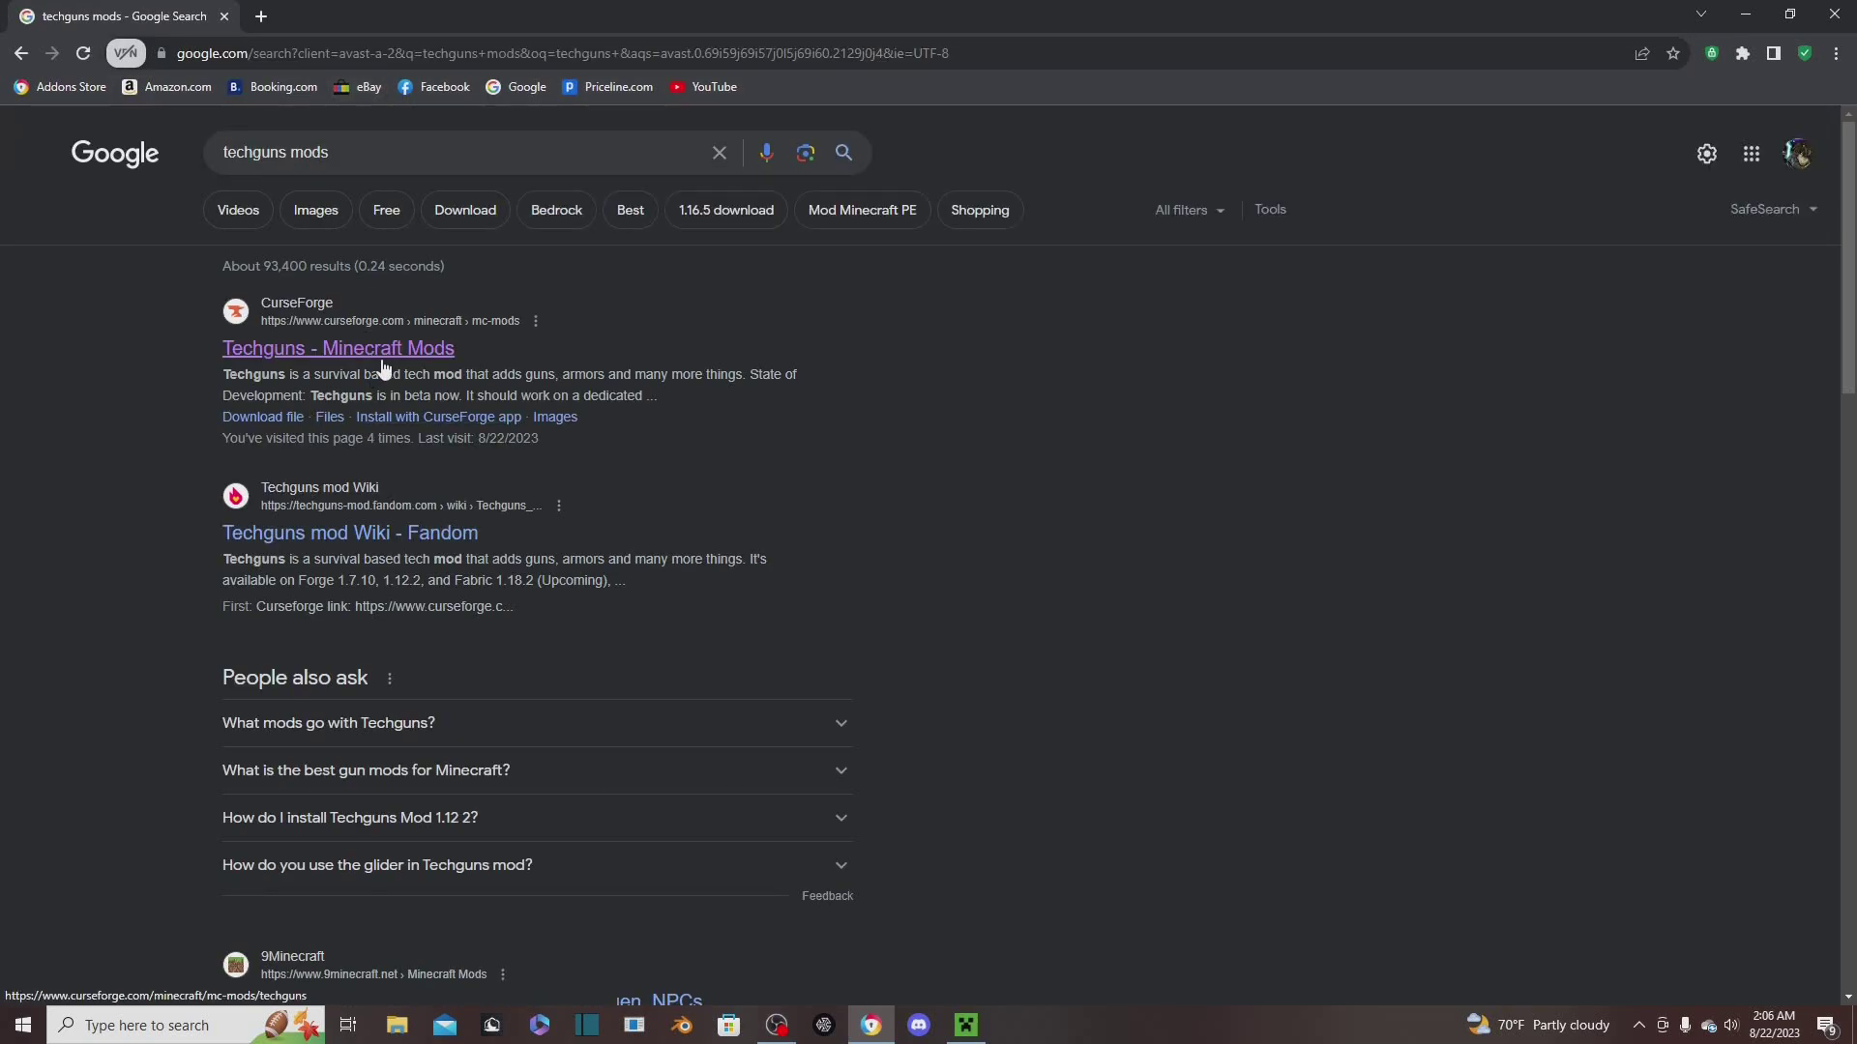
scroll(384, 368, down, 3)
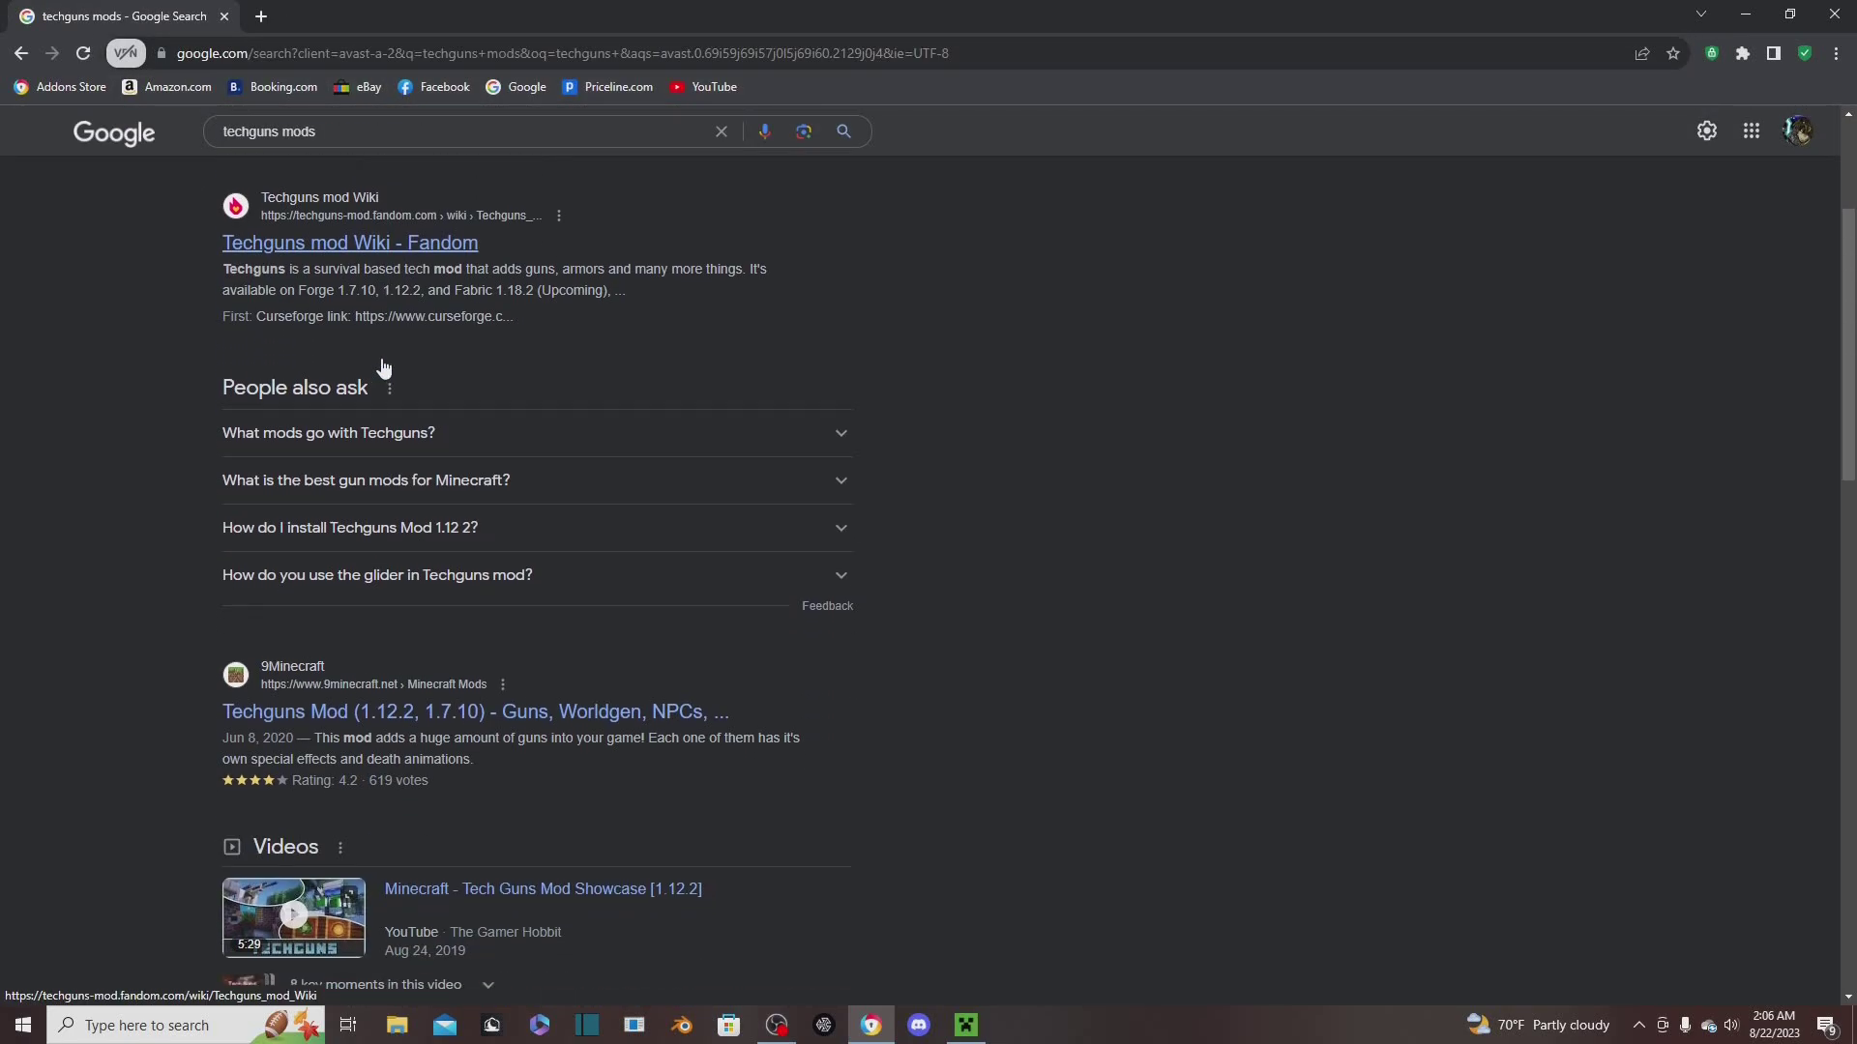
Open 9Minecraft's Techguns Mod page and review its download links and required mods
click(502, 716)
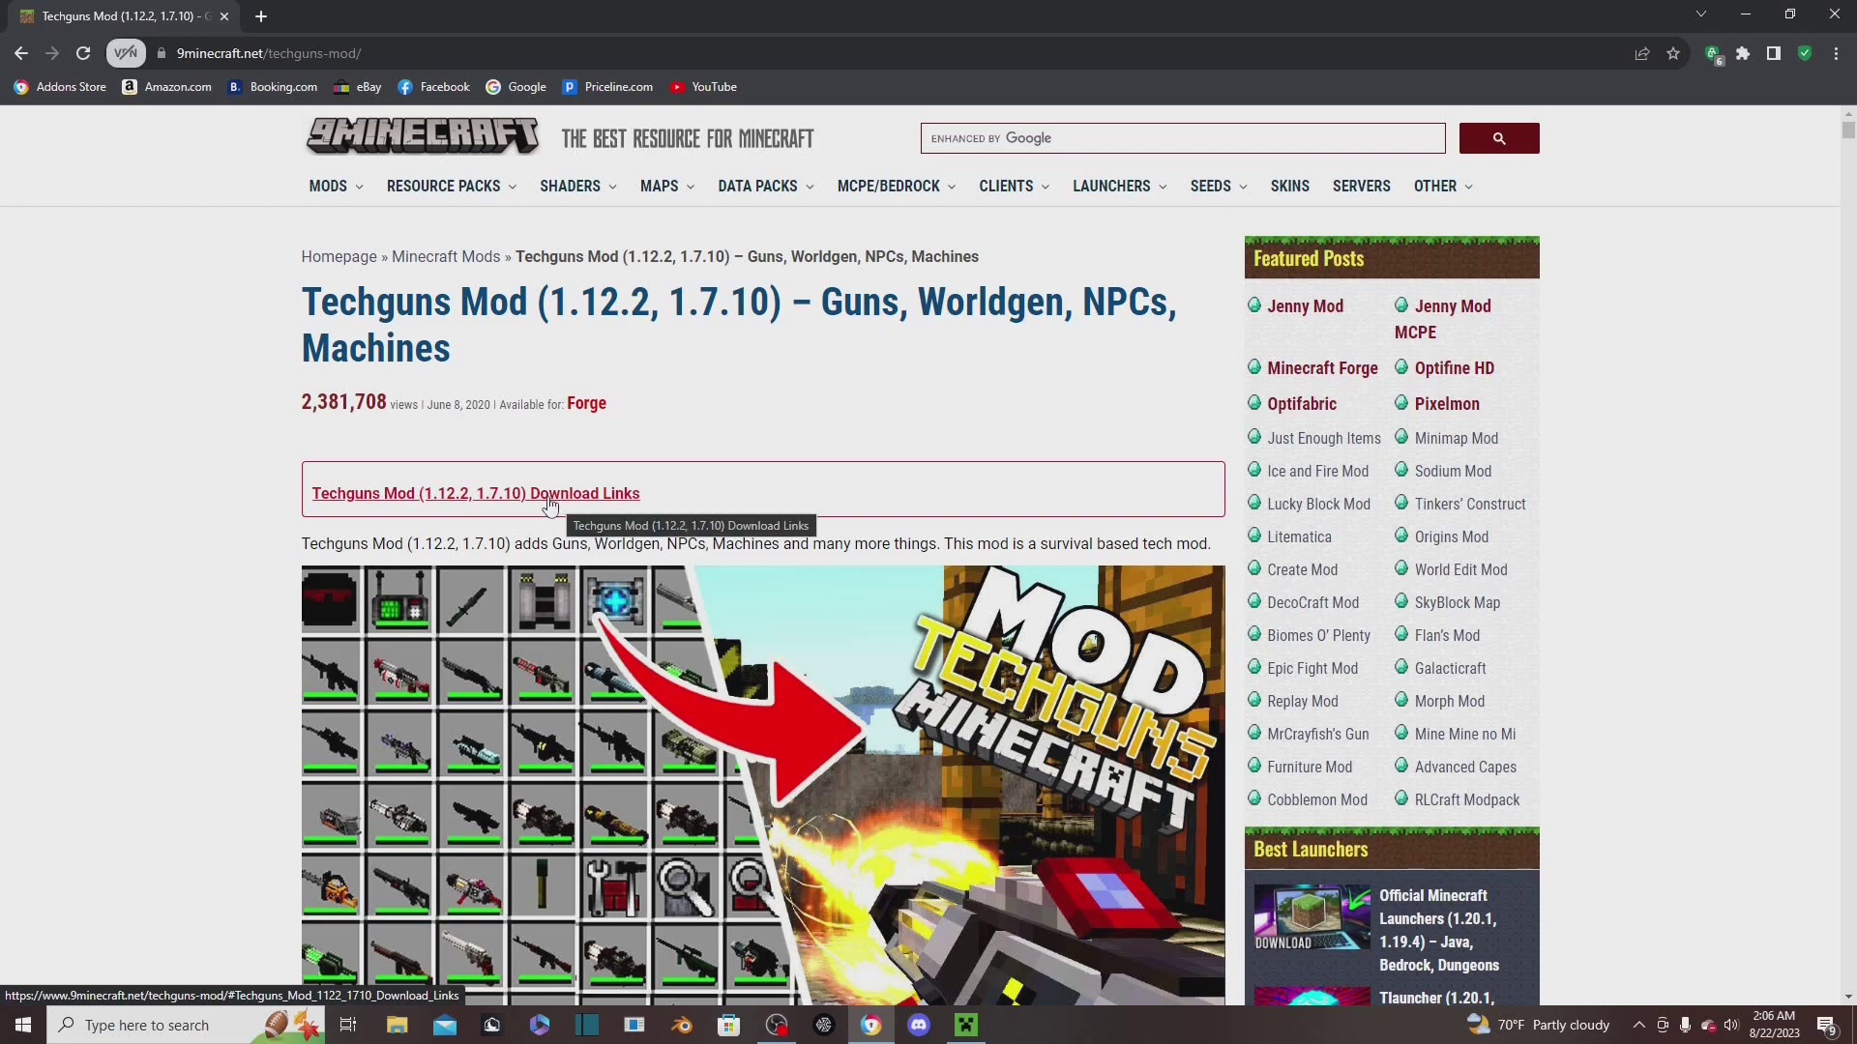
click(559, 510)
scroll(503, 435, up, 6)
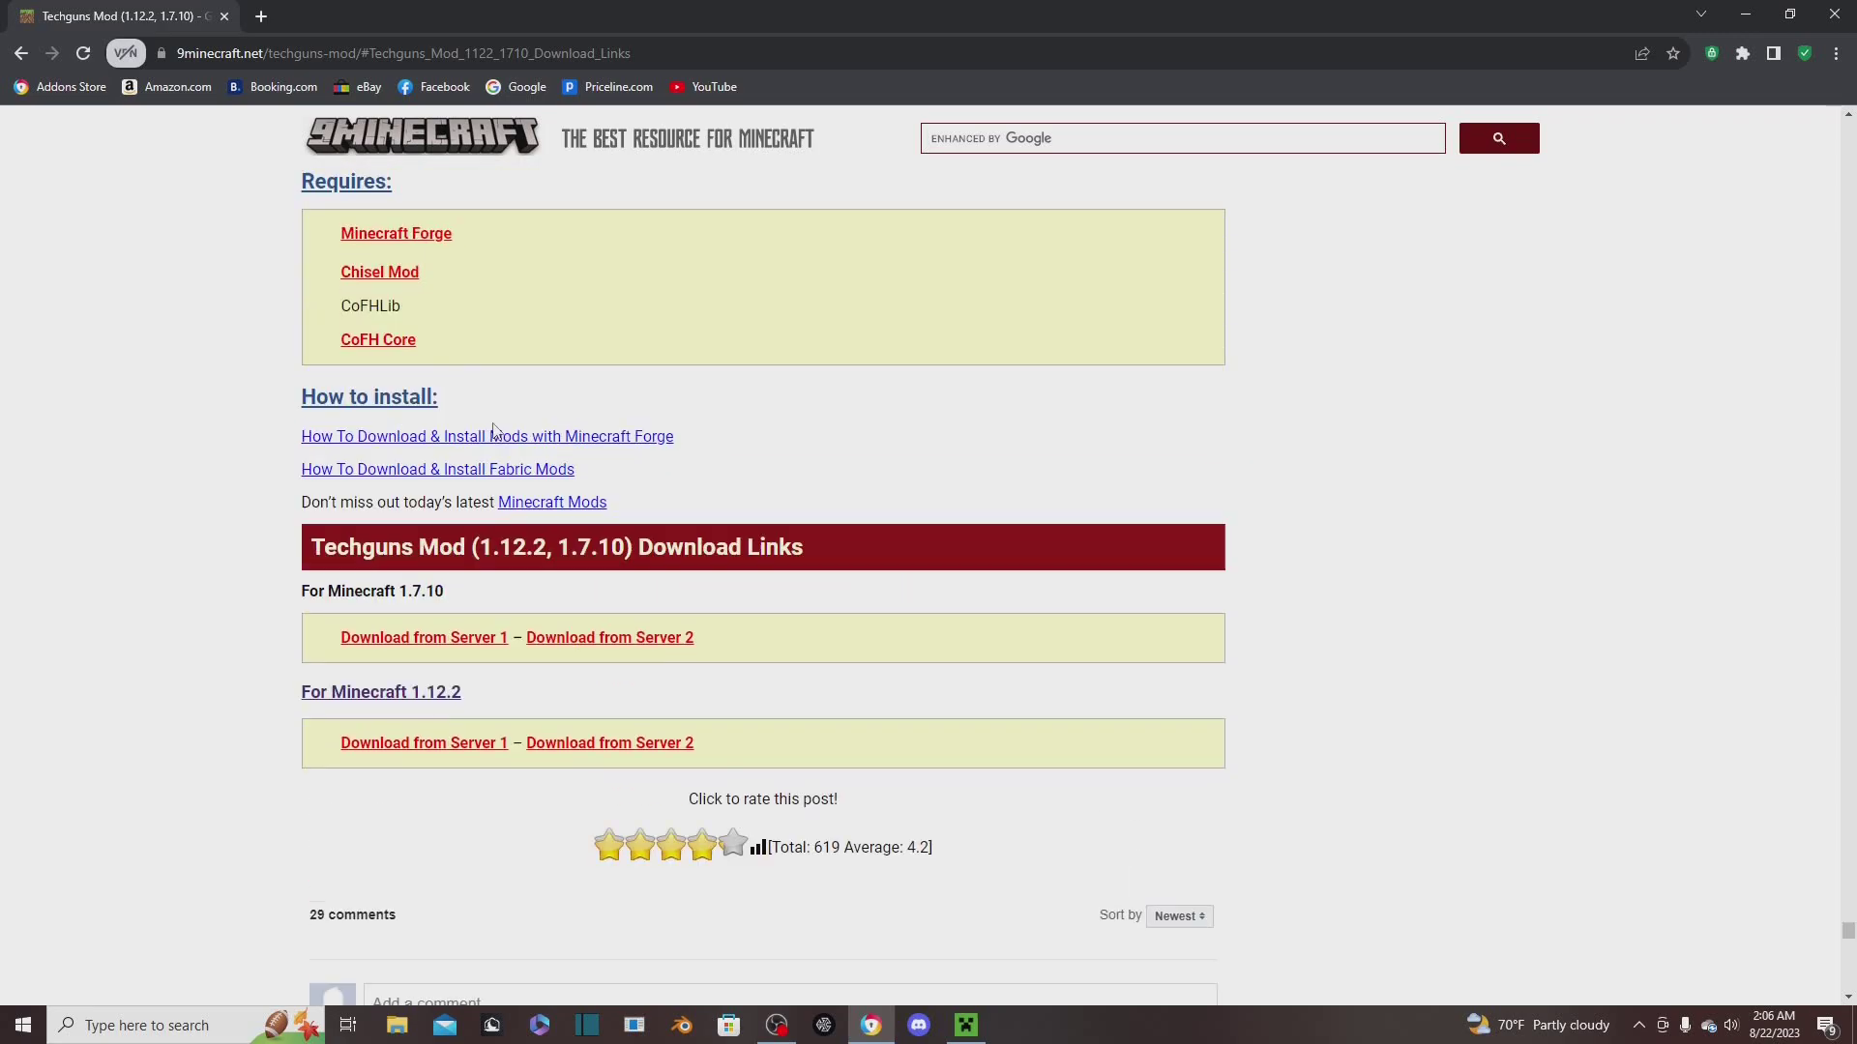
scroll(493, 599, up, 1)
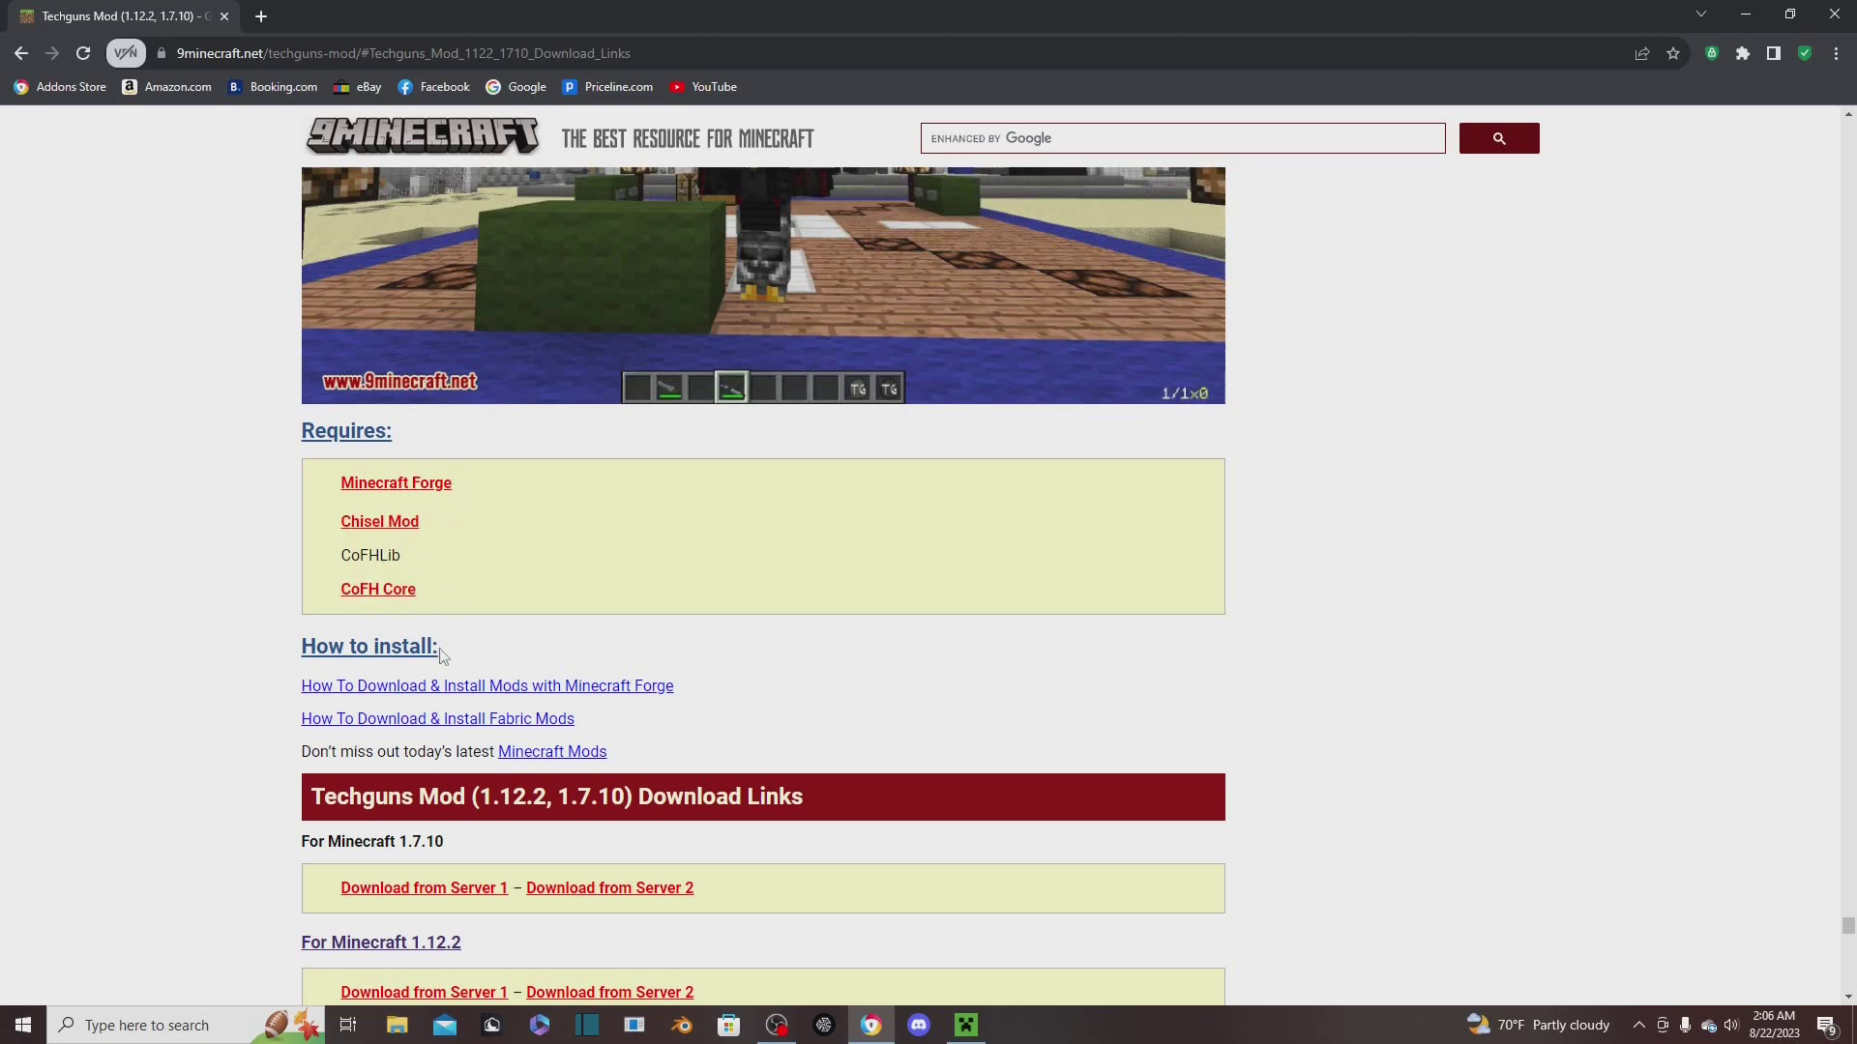
scroll(474, 628, up, 2)
scroll(489, 692, down, 2)
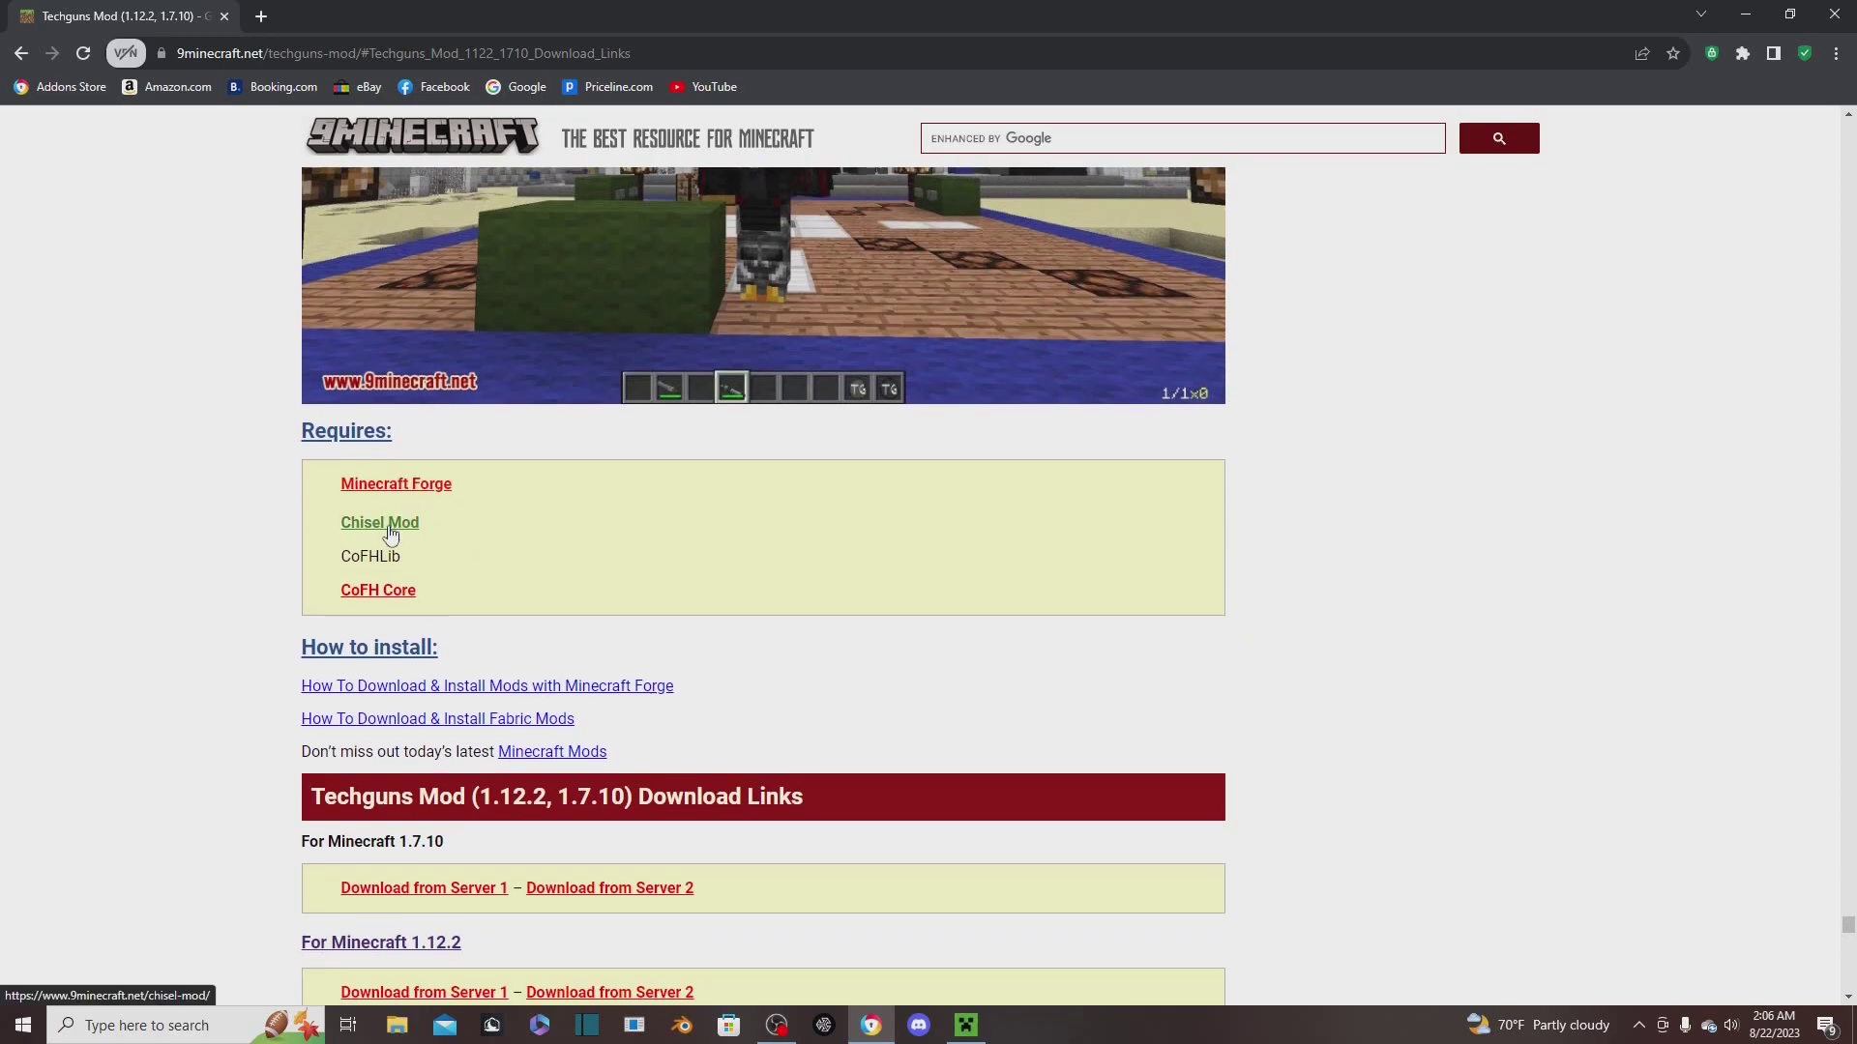
Open the Chisel Mod and CoFH Core pages in new tabs and search Google for CoFHLib
click(390, 527)
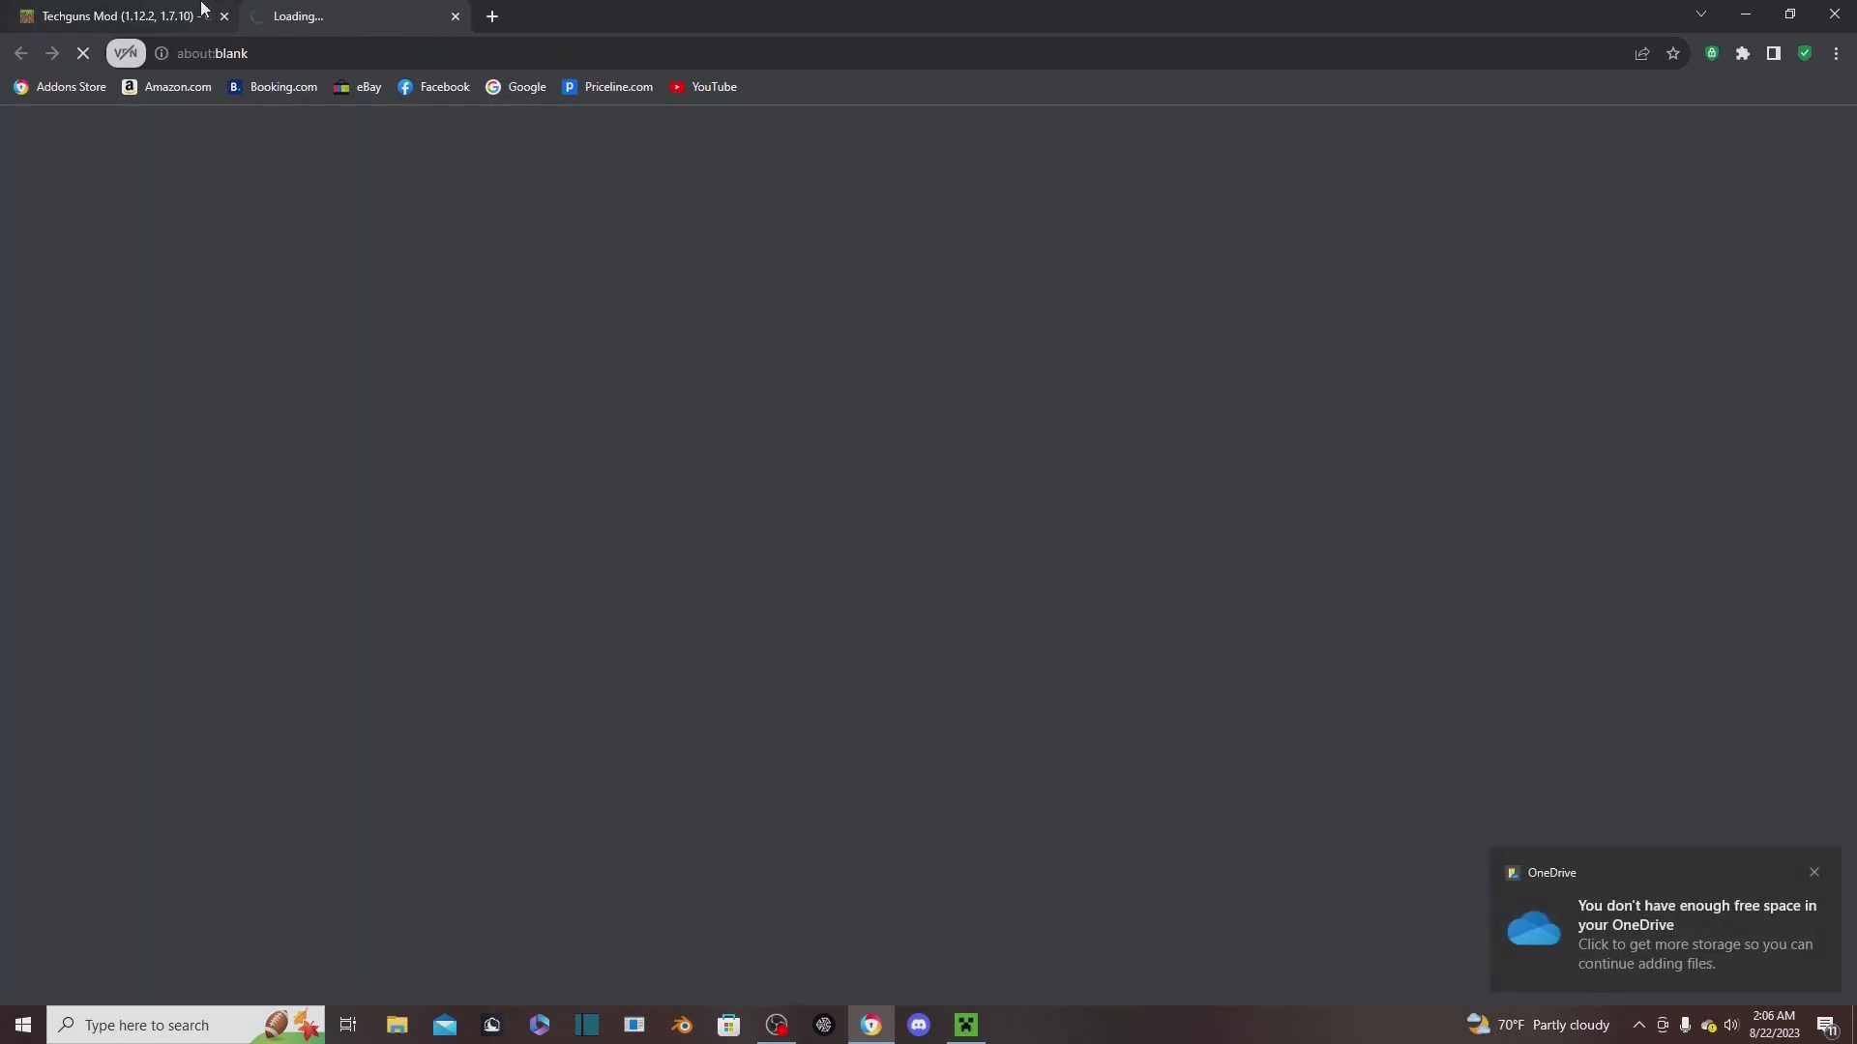
key(ctrl+shift+Tab)
click(399, 598)
key(ctrl+shift+Tab)
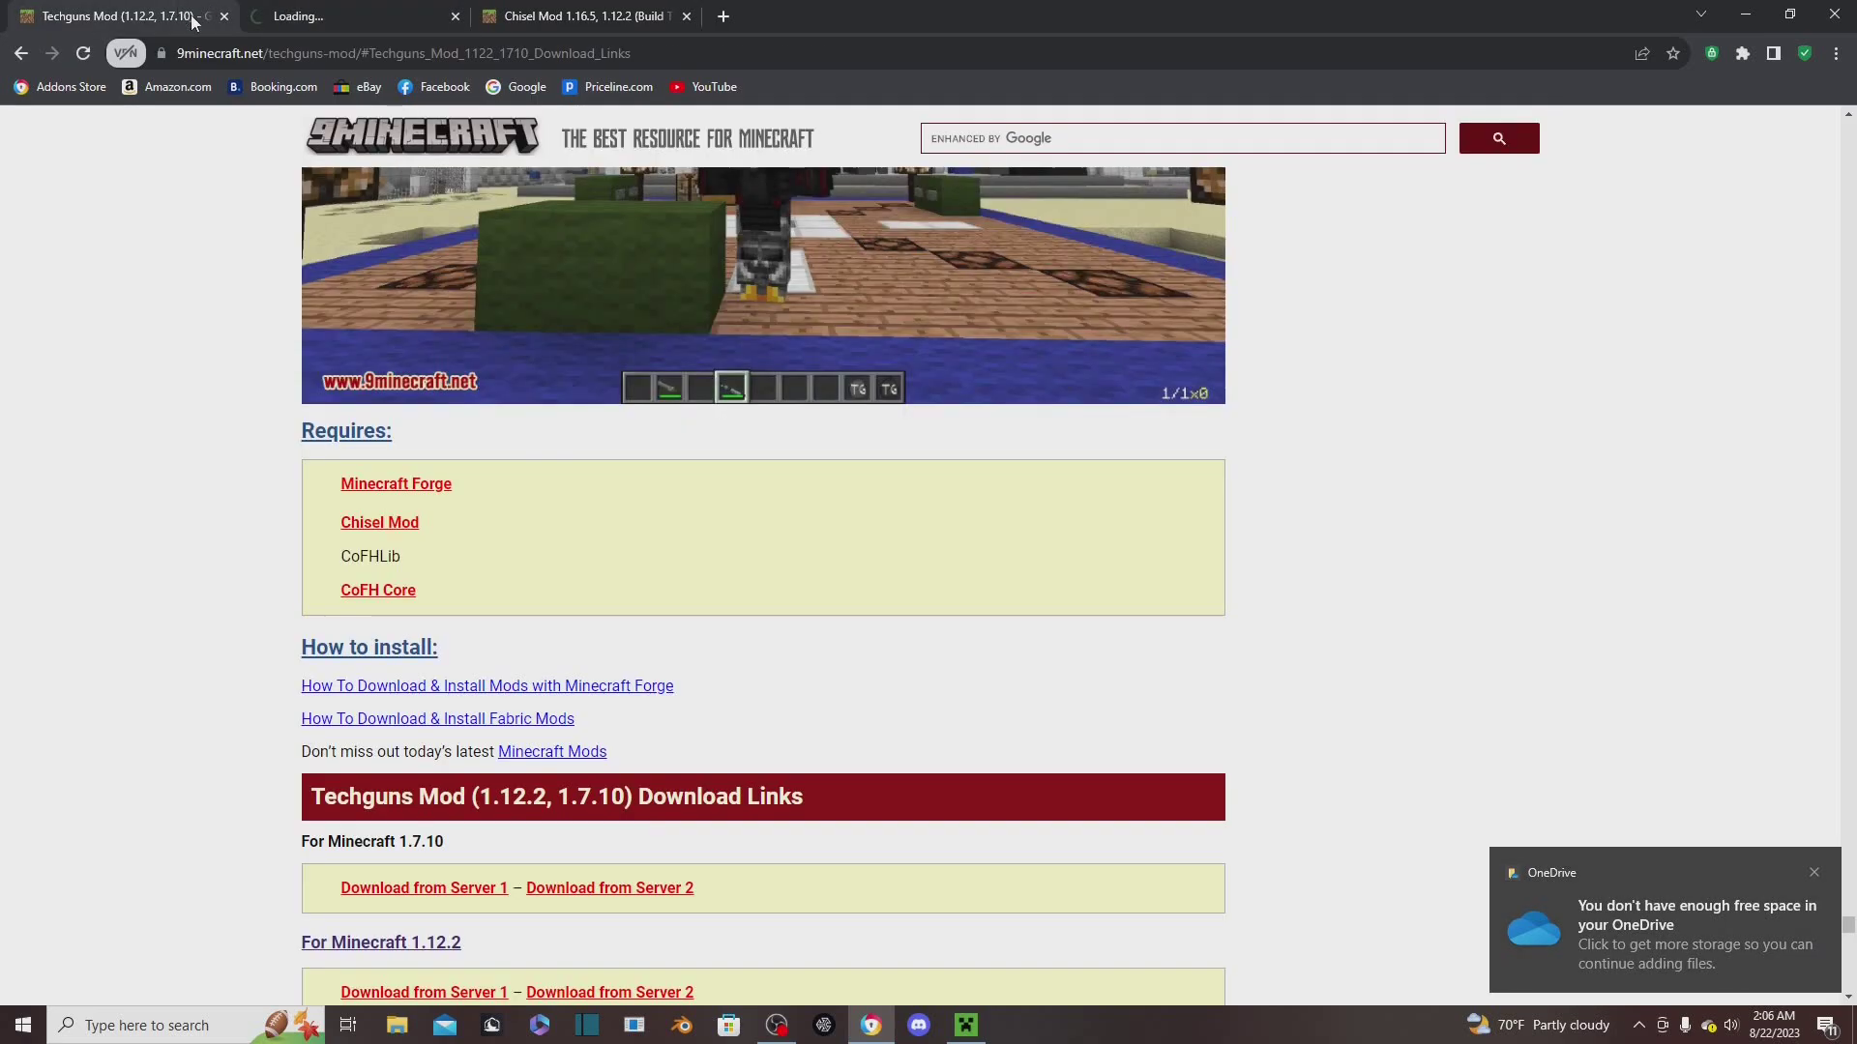
drag(401, 561, 329, 570)
key(ctrl+c)
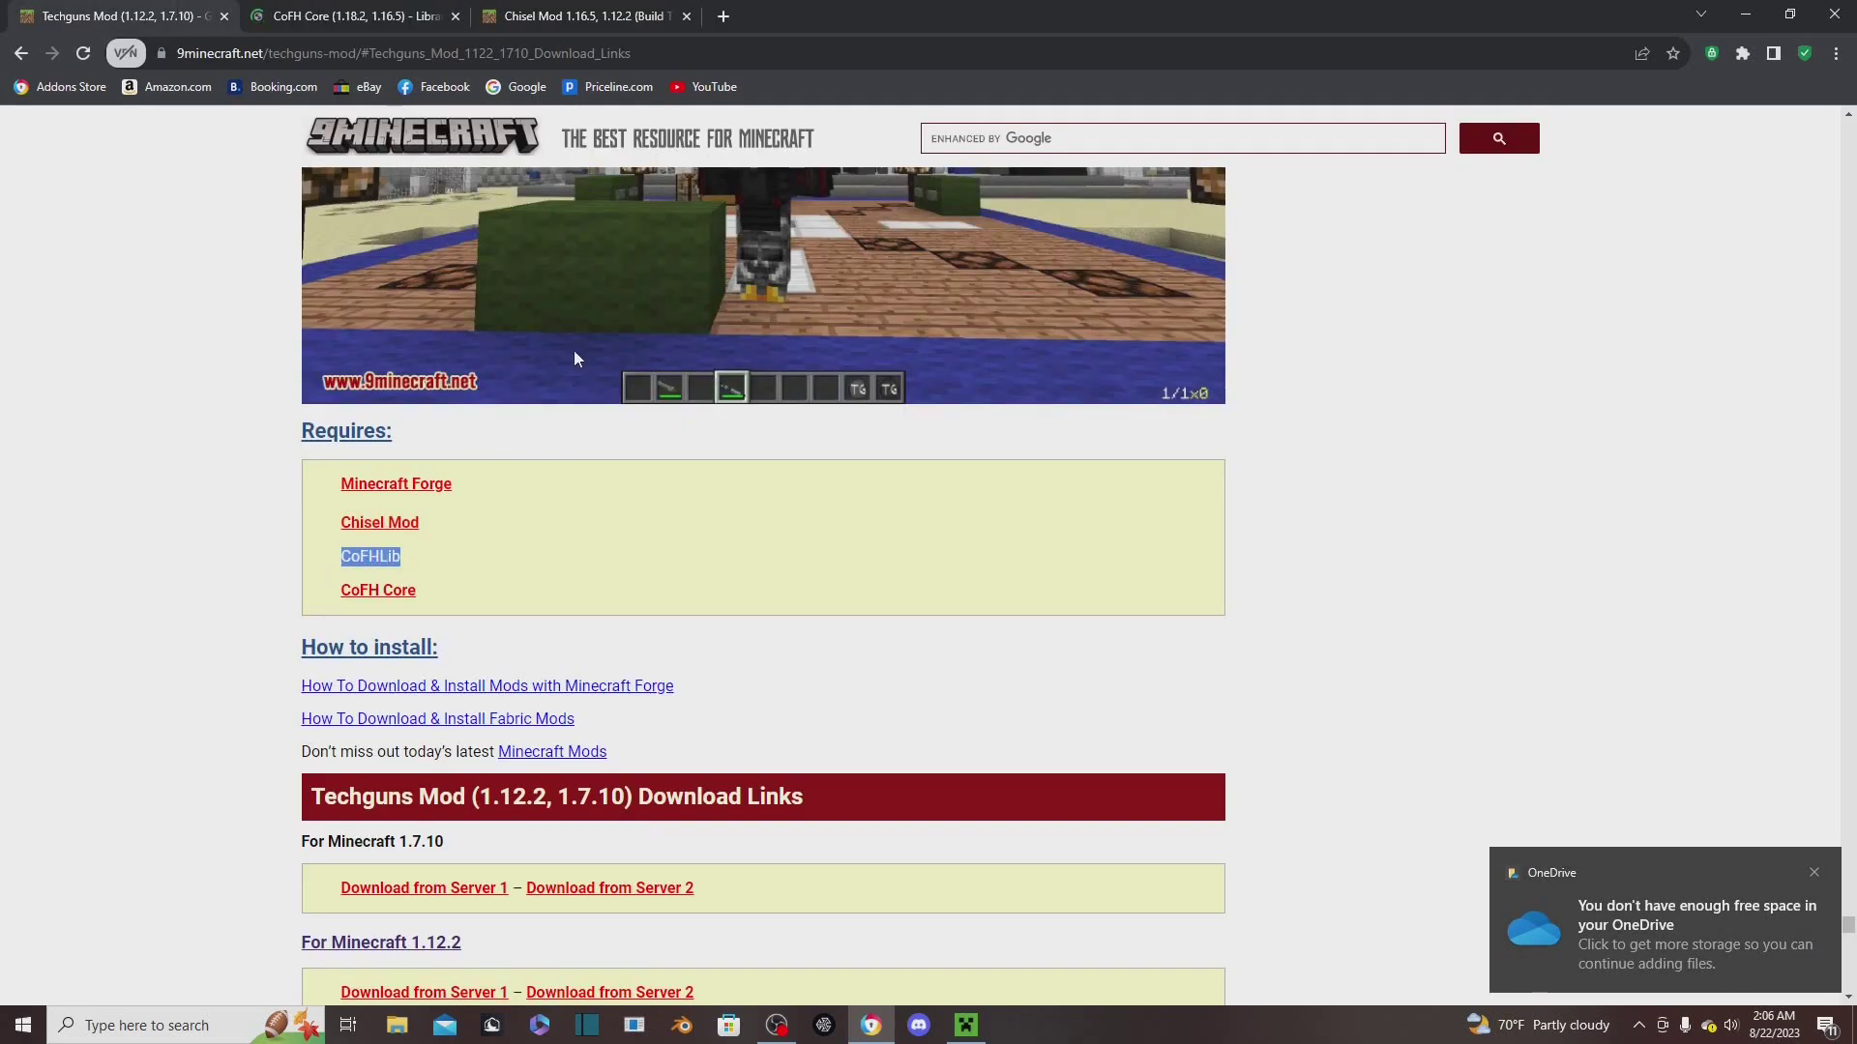
click(723, 14)
key(ctrl+v)
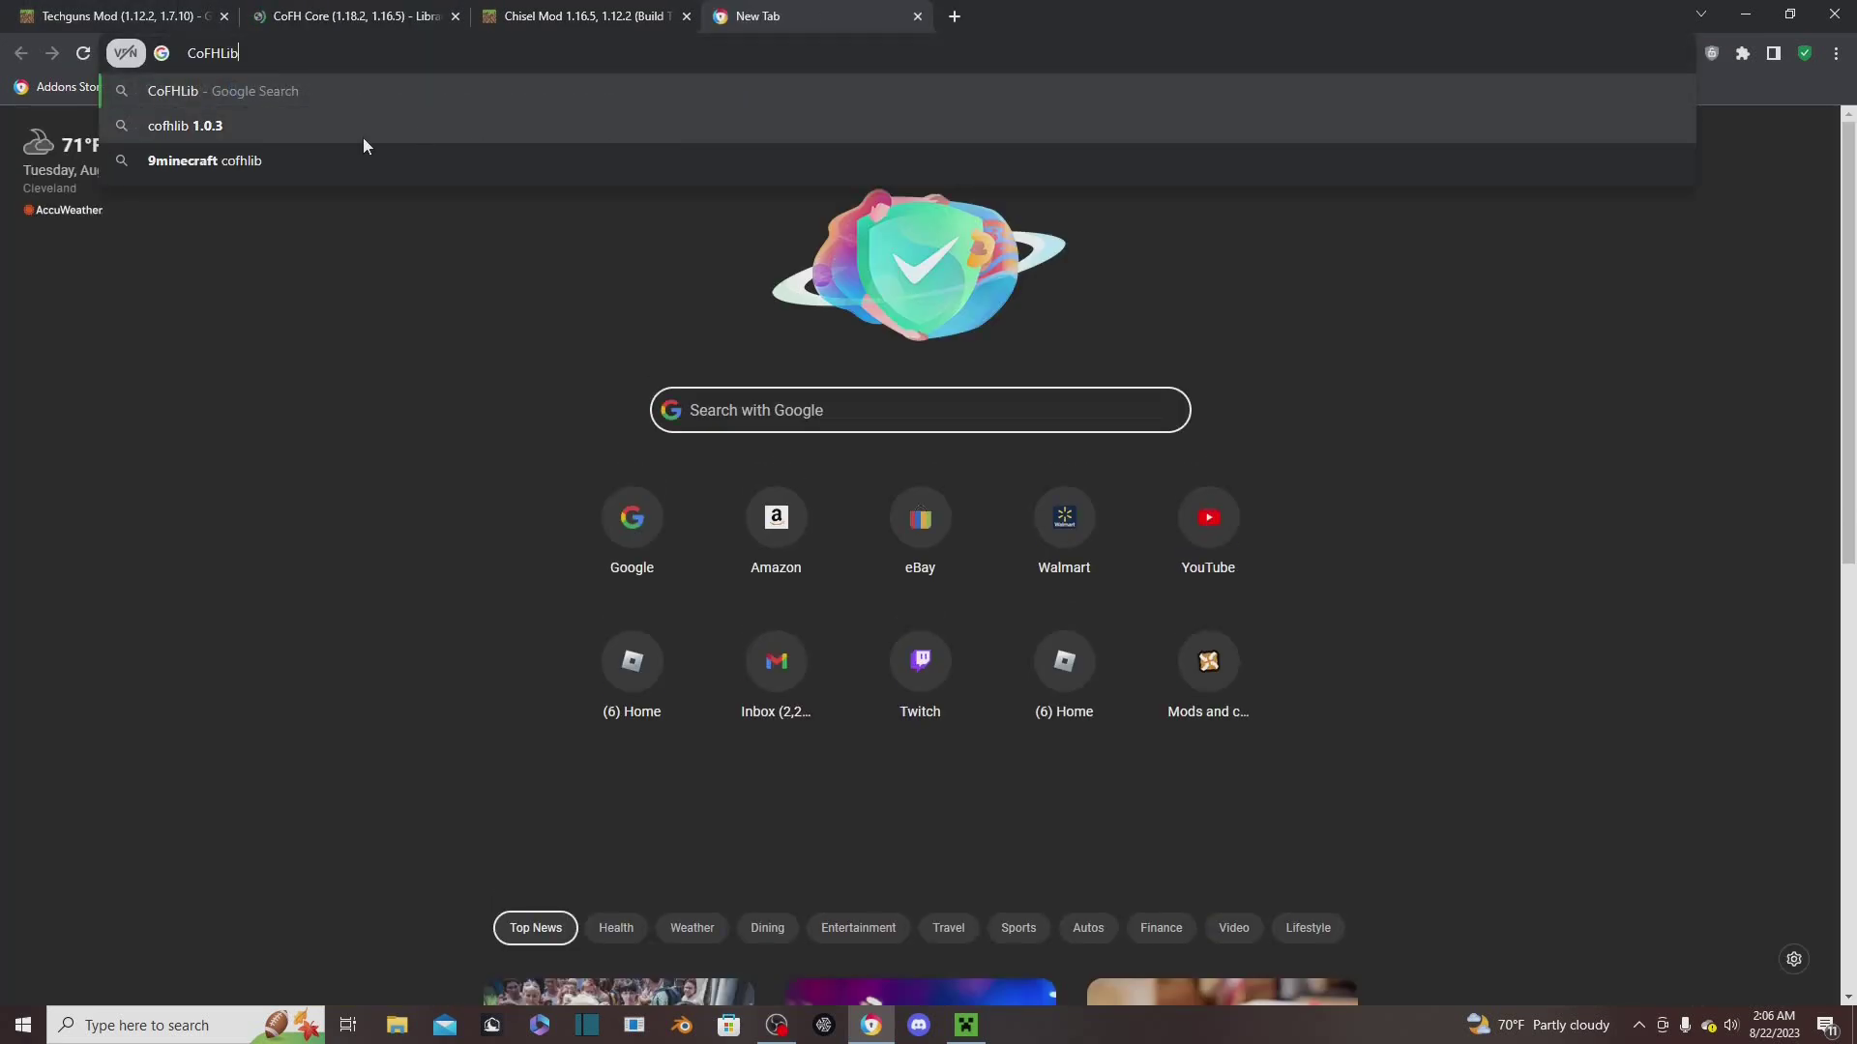
click(332, 90)
Download CoFH-Core-1.12.2.jar from Server 1 and close its page
key(ctrl+shift+Tab)
key(ctrl+shift+Tab)
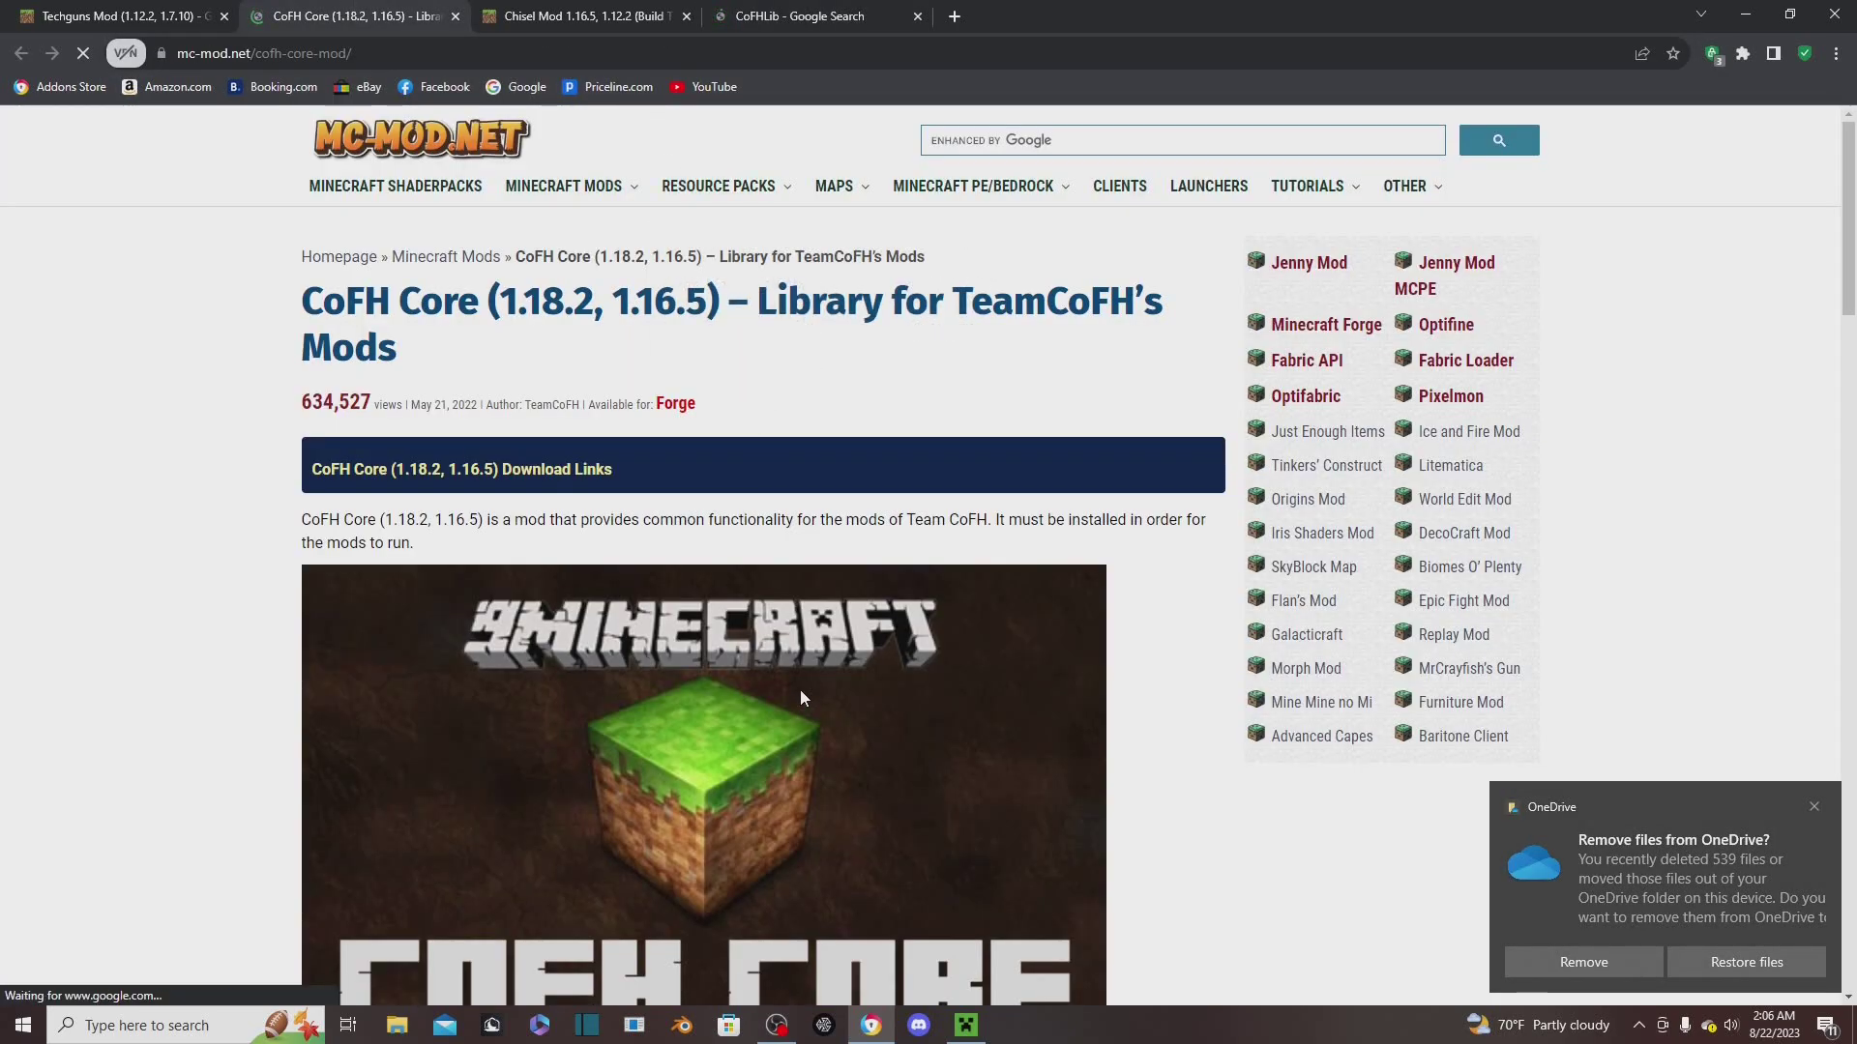
scroll(798, 689, down, 6)
scroll(790, 701, down, 15)
scroll(788, 705, up, 7)
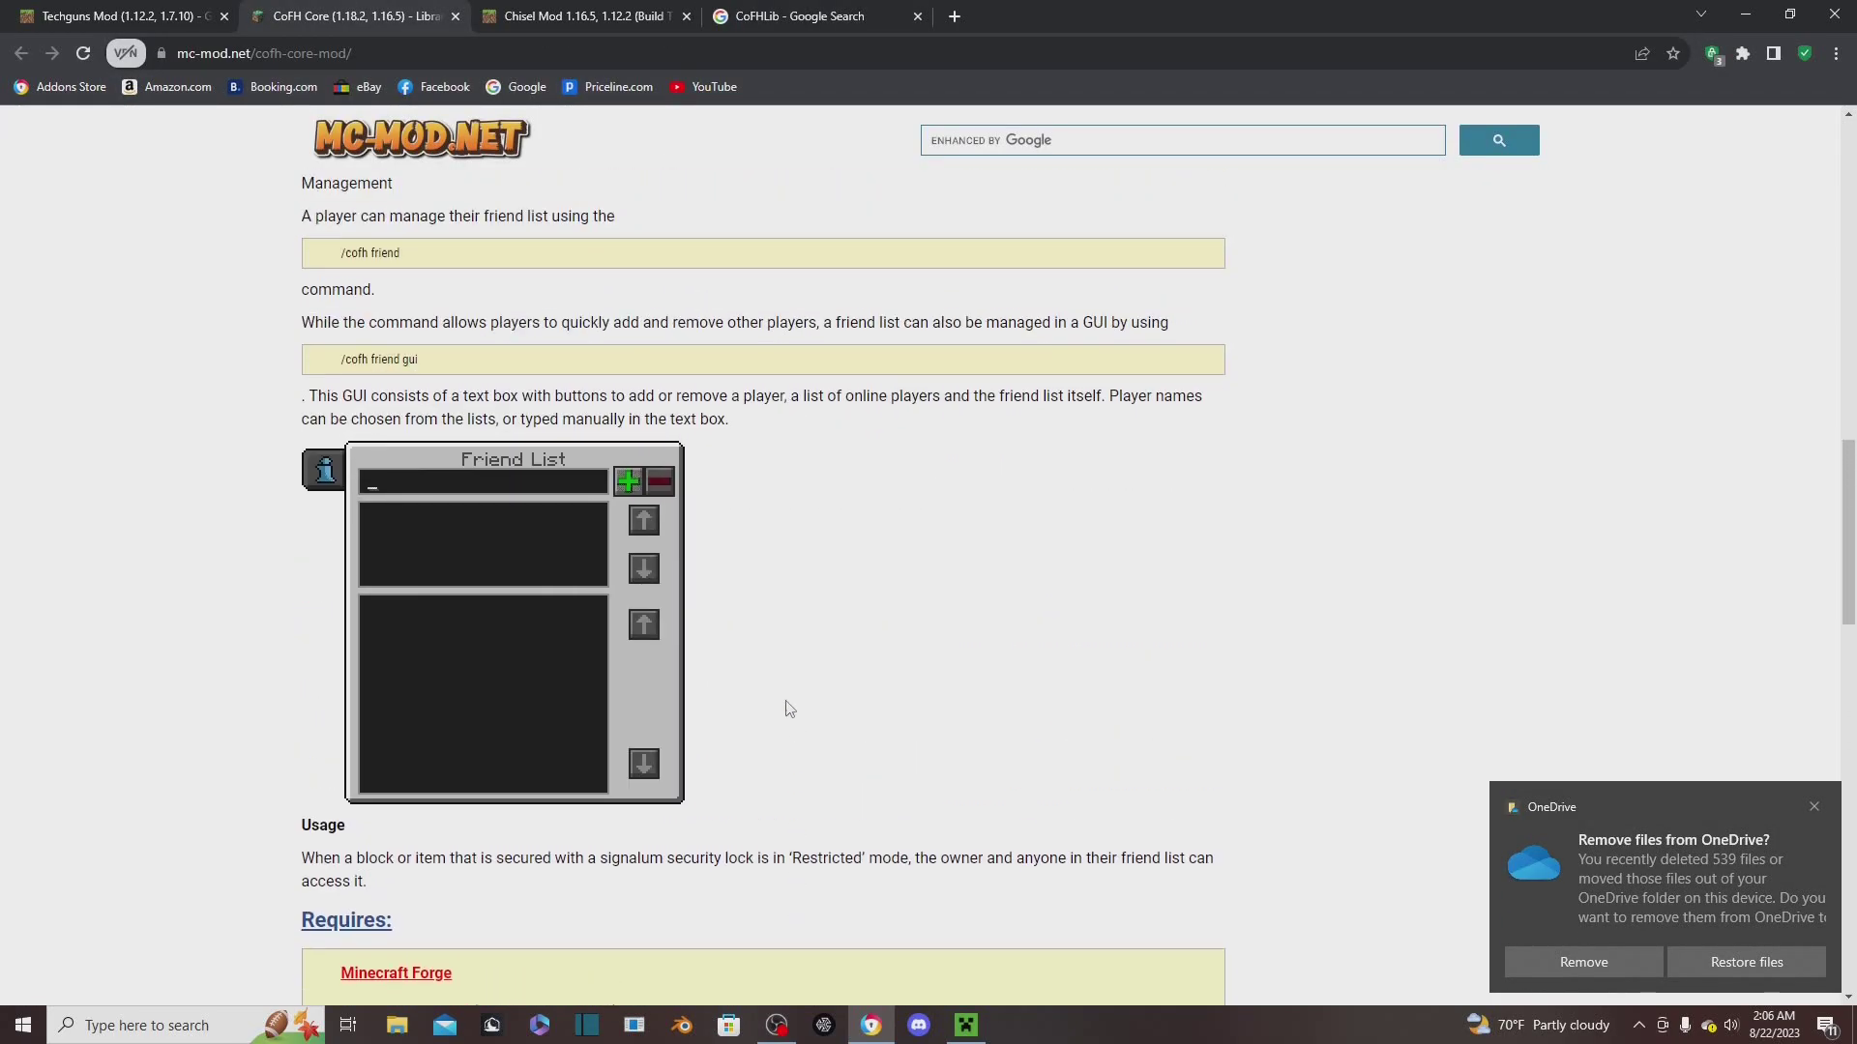
scroll(789, 705, down, 7)
scroll(777, 717, down, 4)
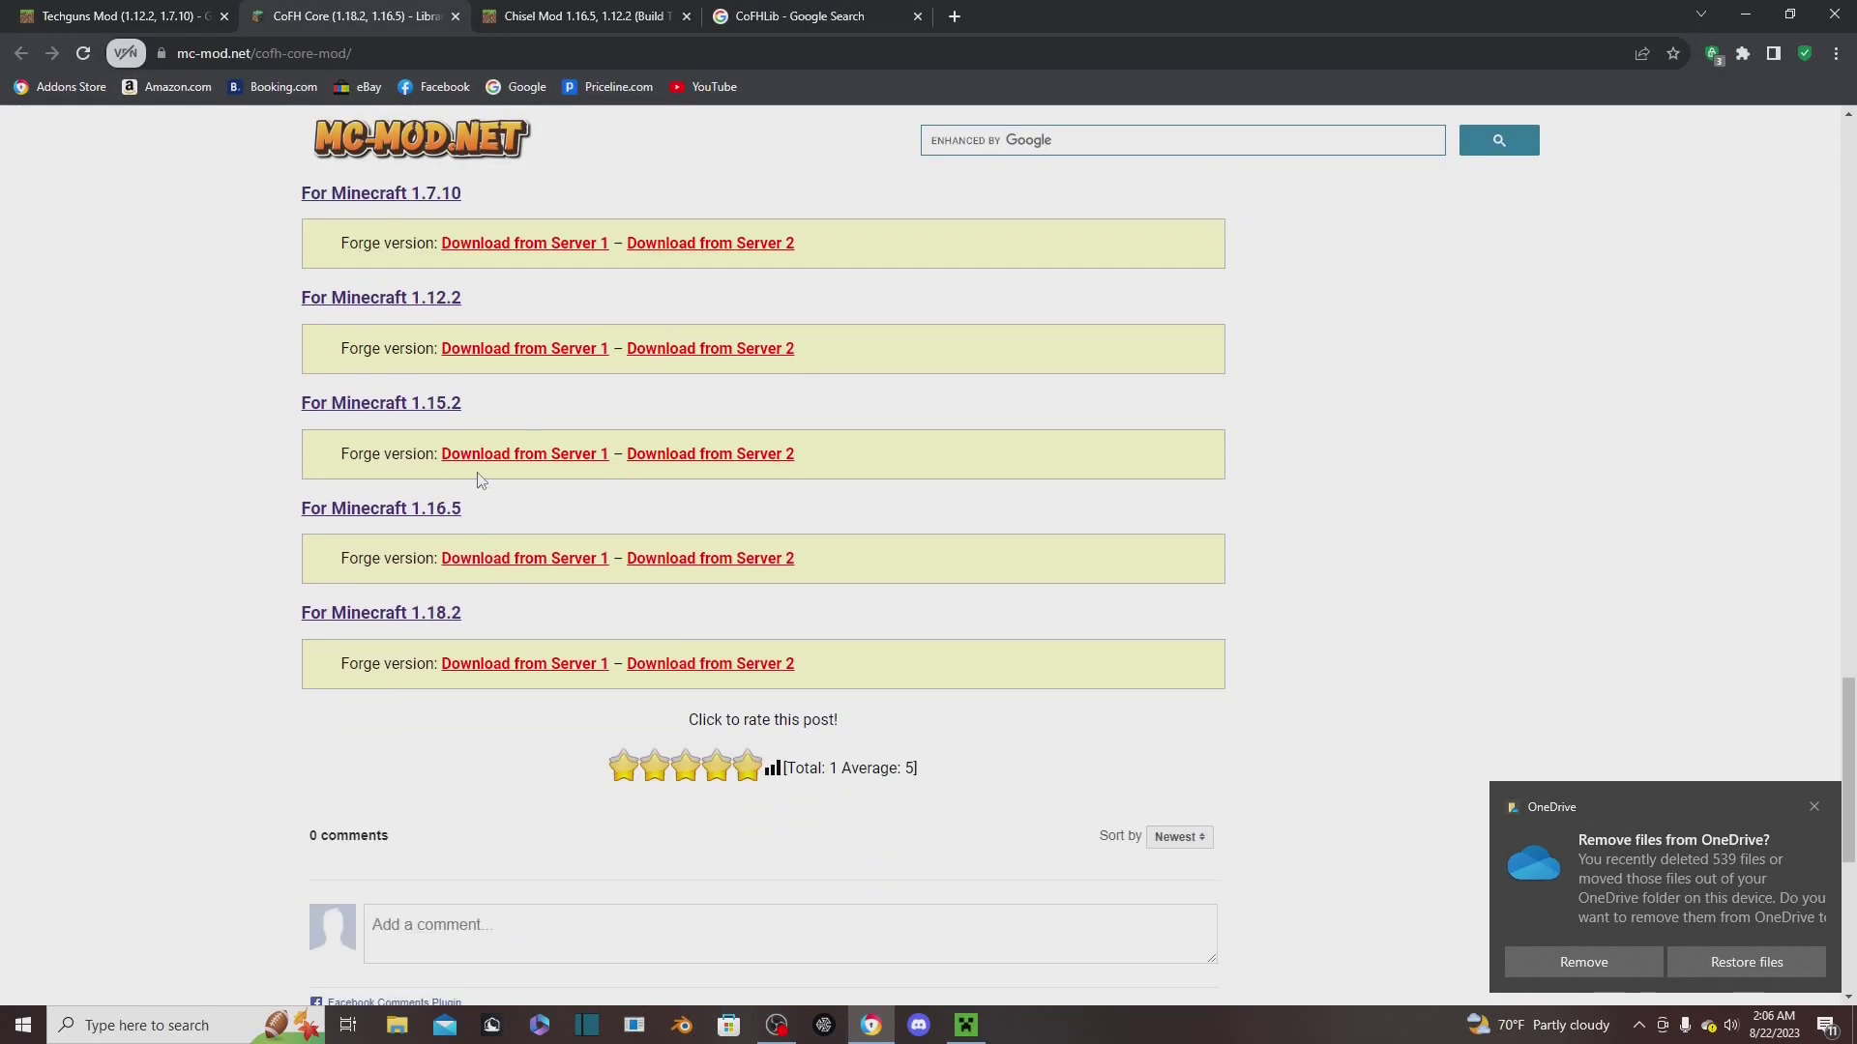
click(520, 354)
click(907, 210)
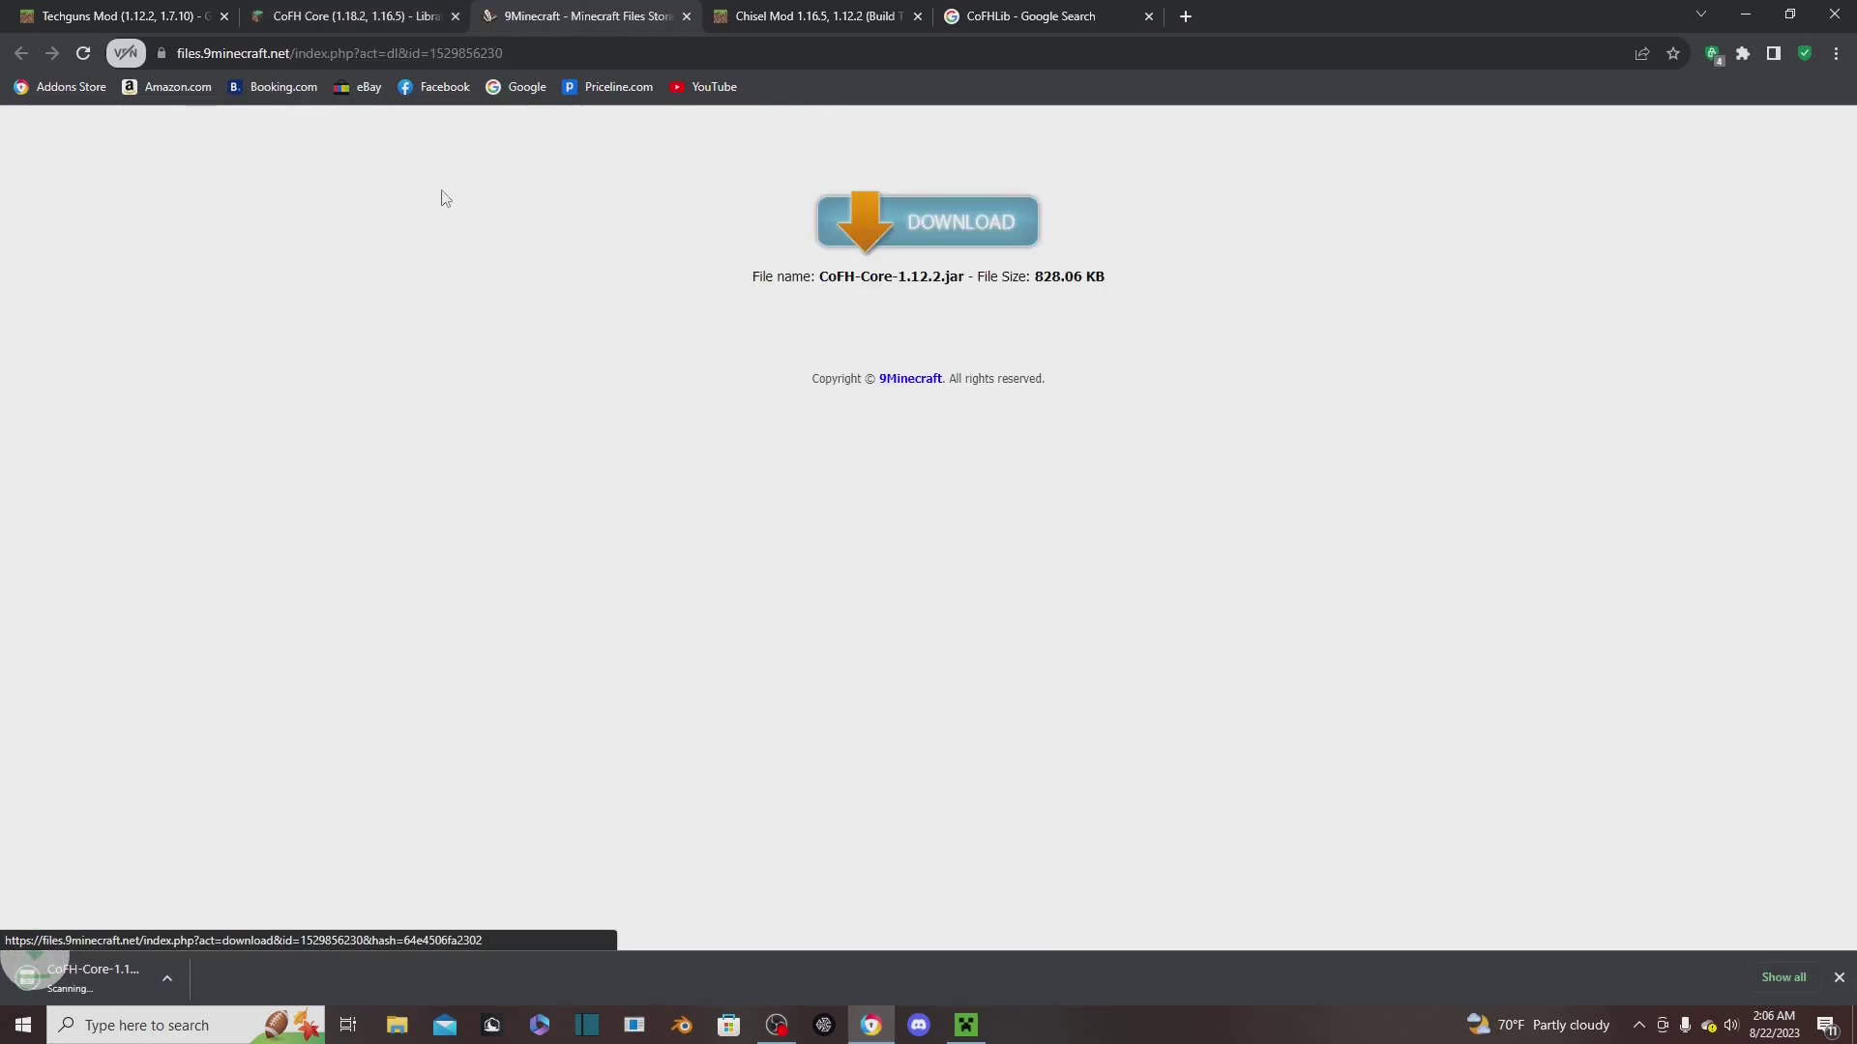
click(456, 15)
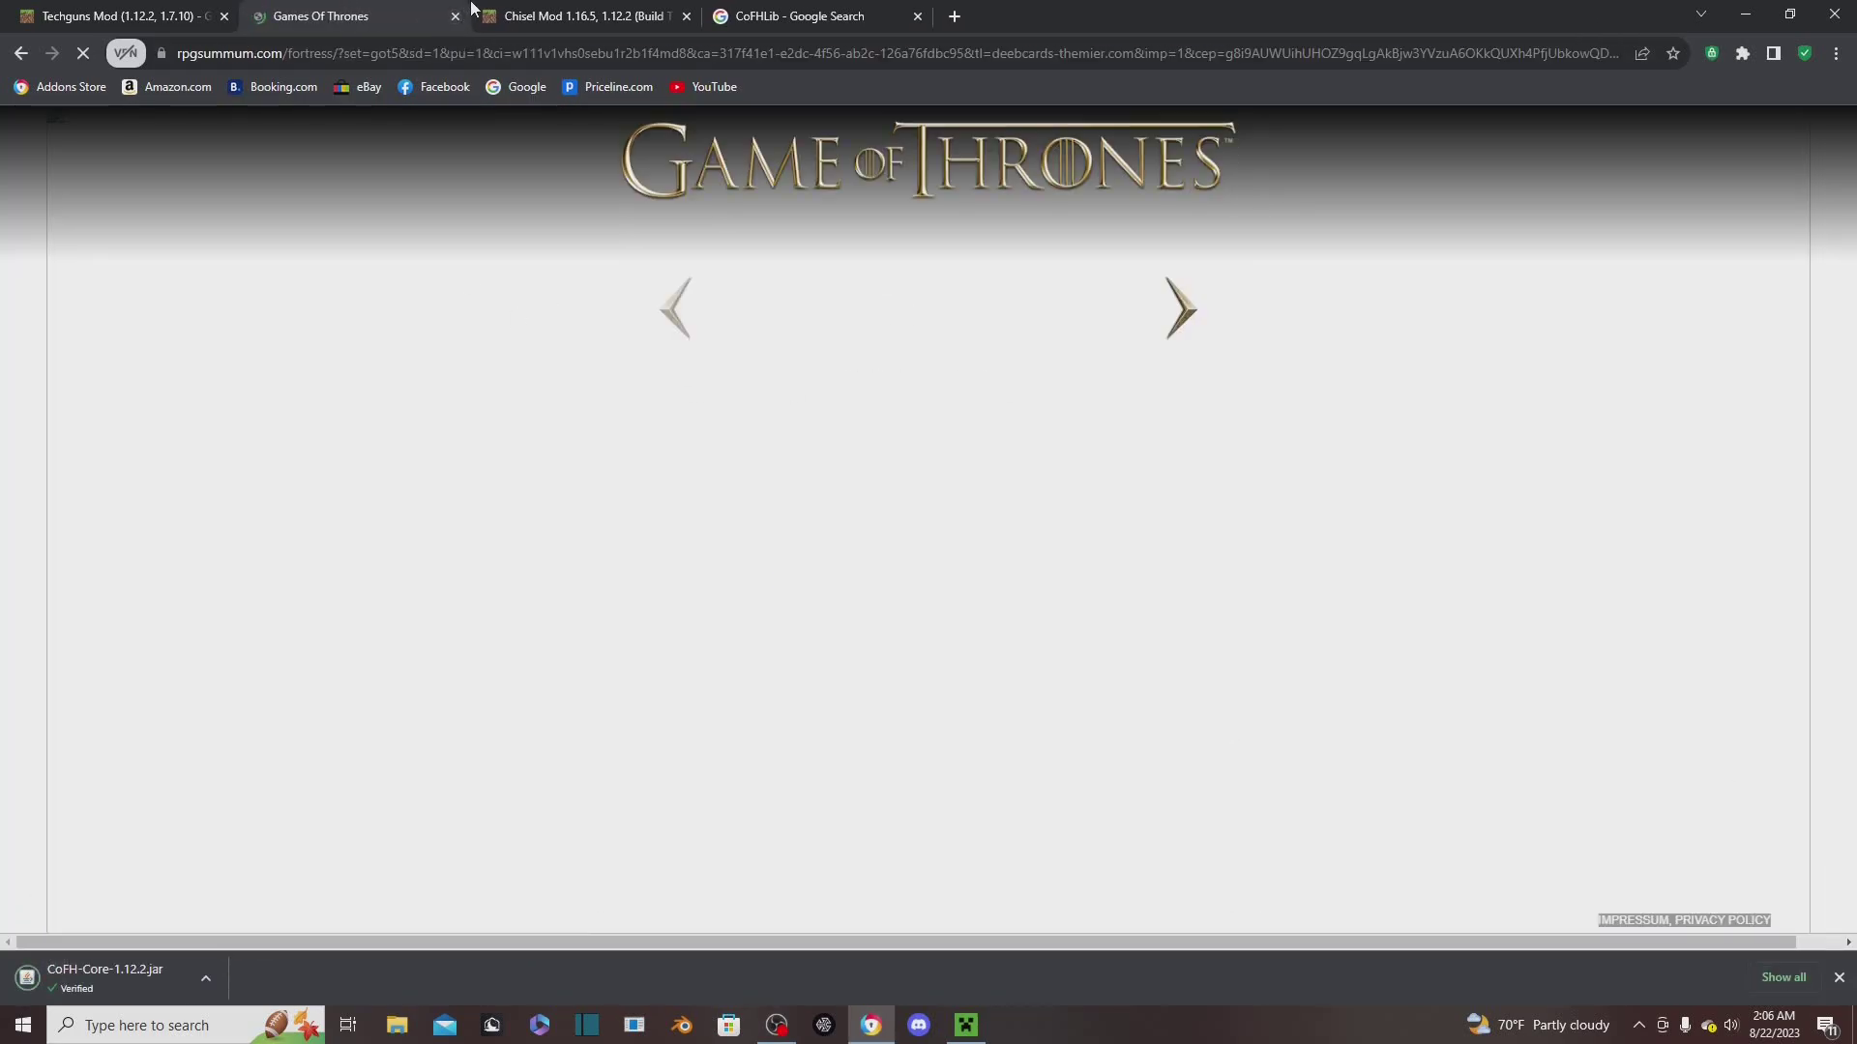
Download Chisel-Mod-1.12.2.jar from Server 1
click(542, 15)
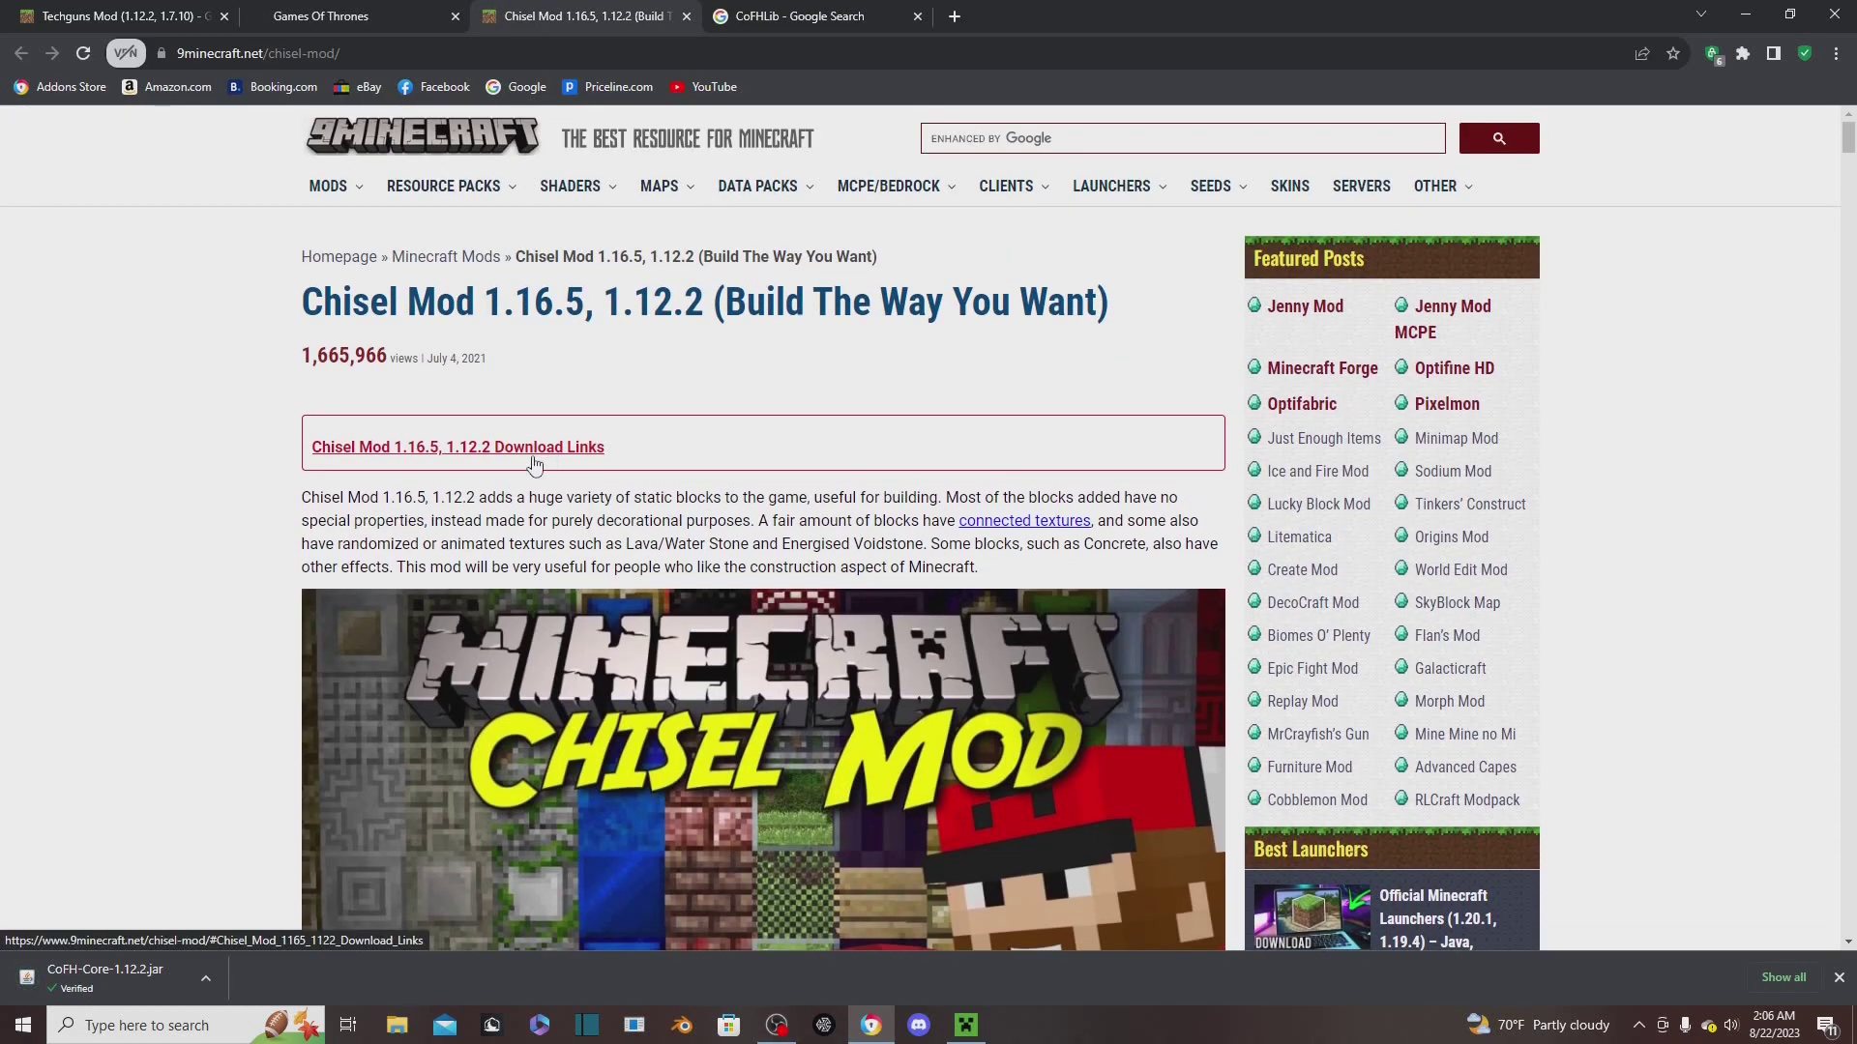
click(455, 453)
scroll(456, 501, down, 7)
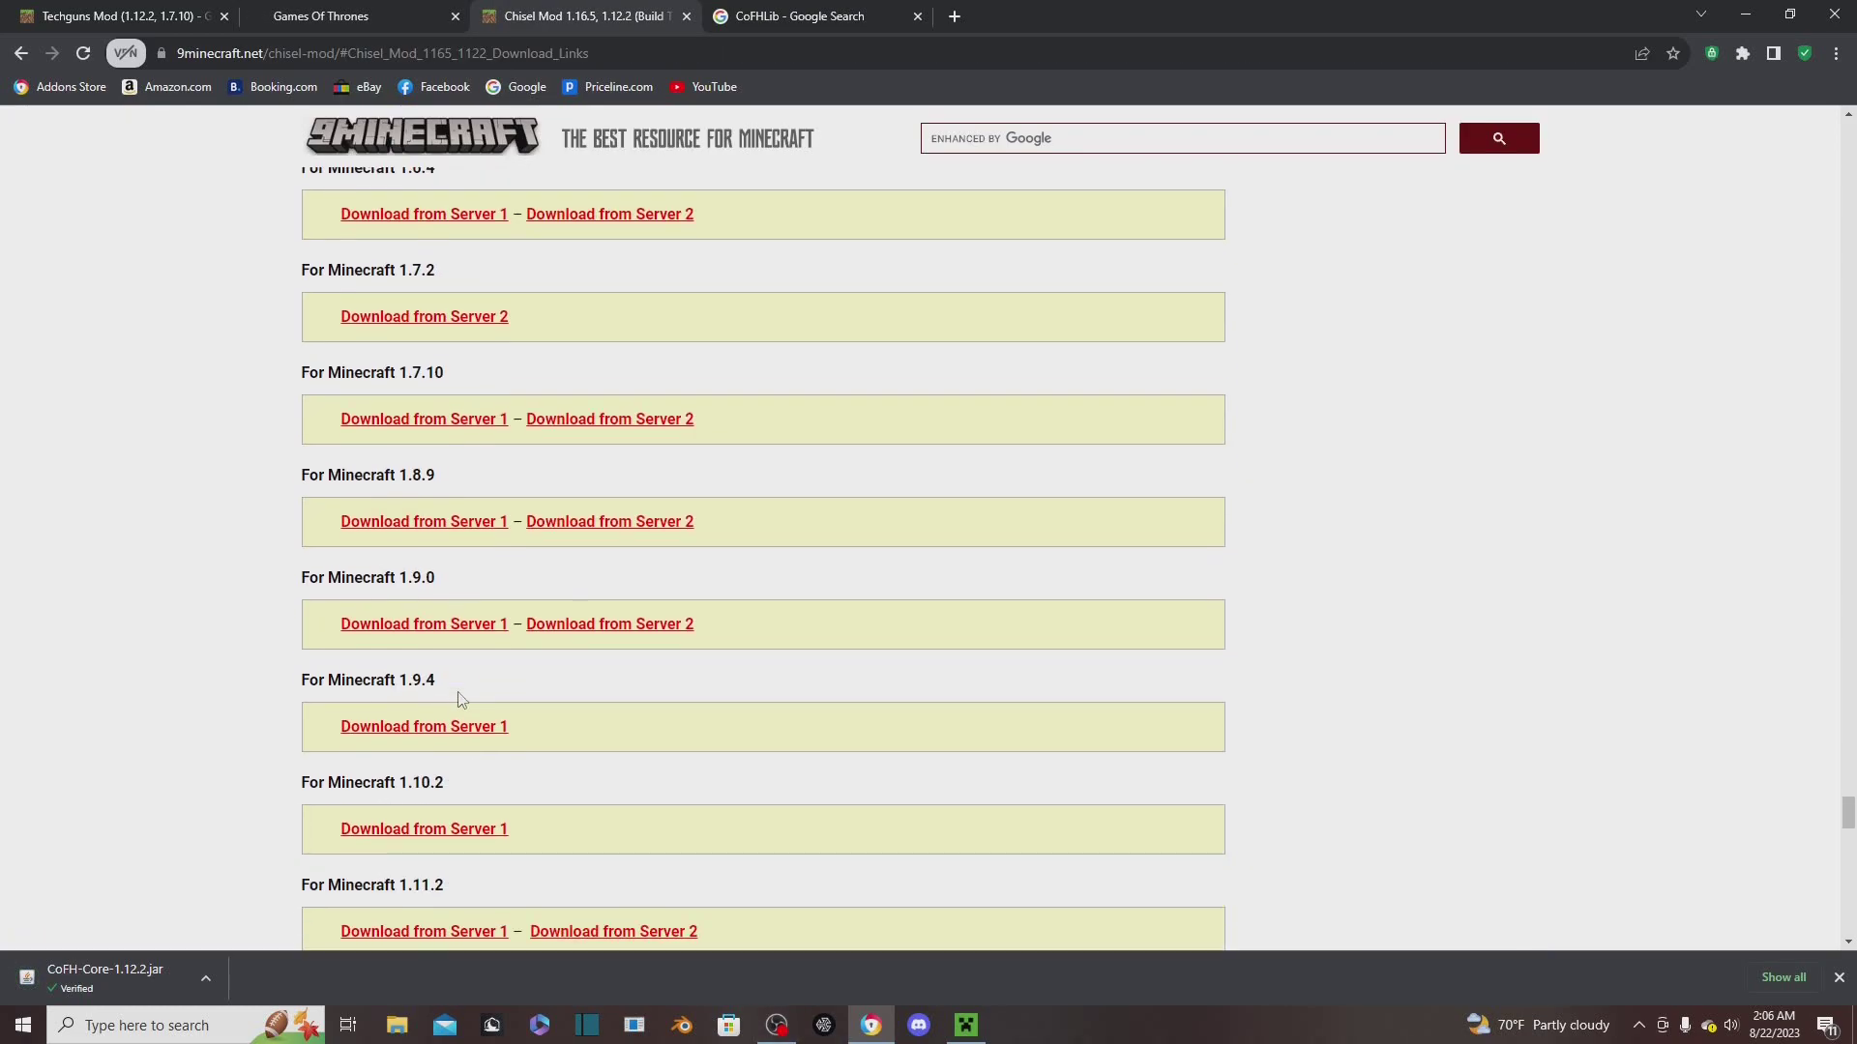
click(459, 666)
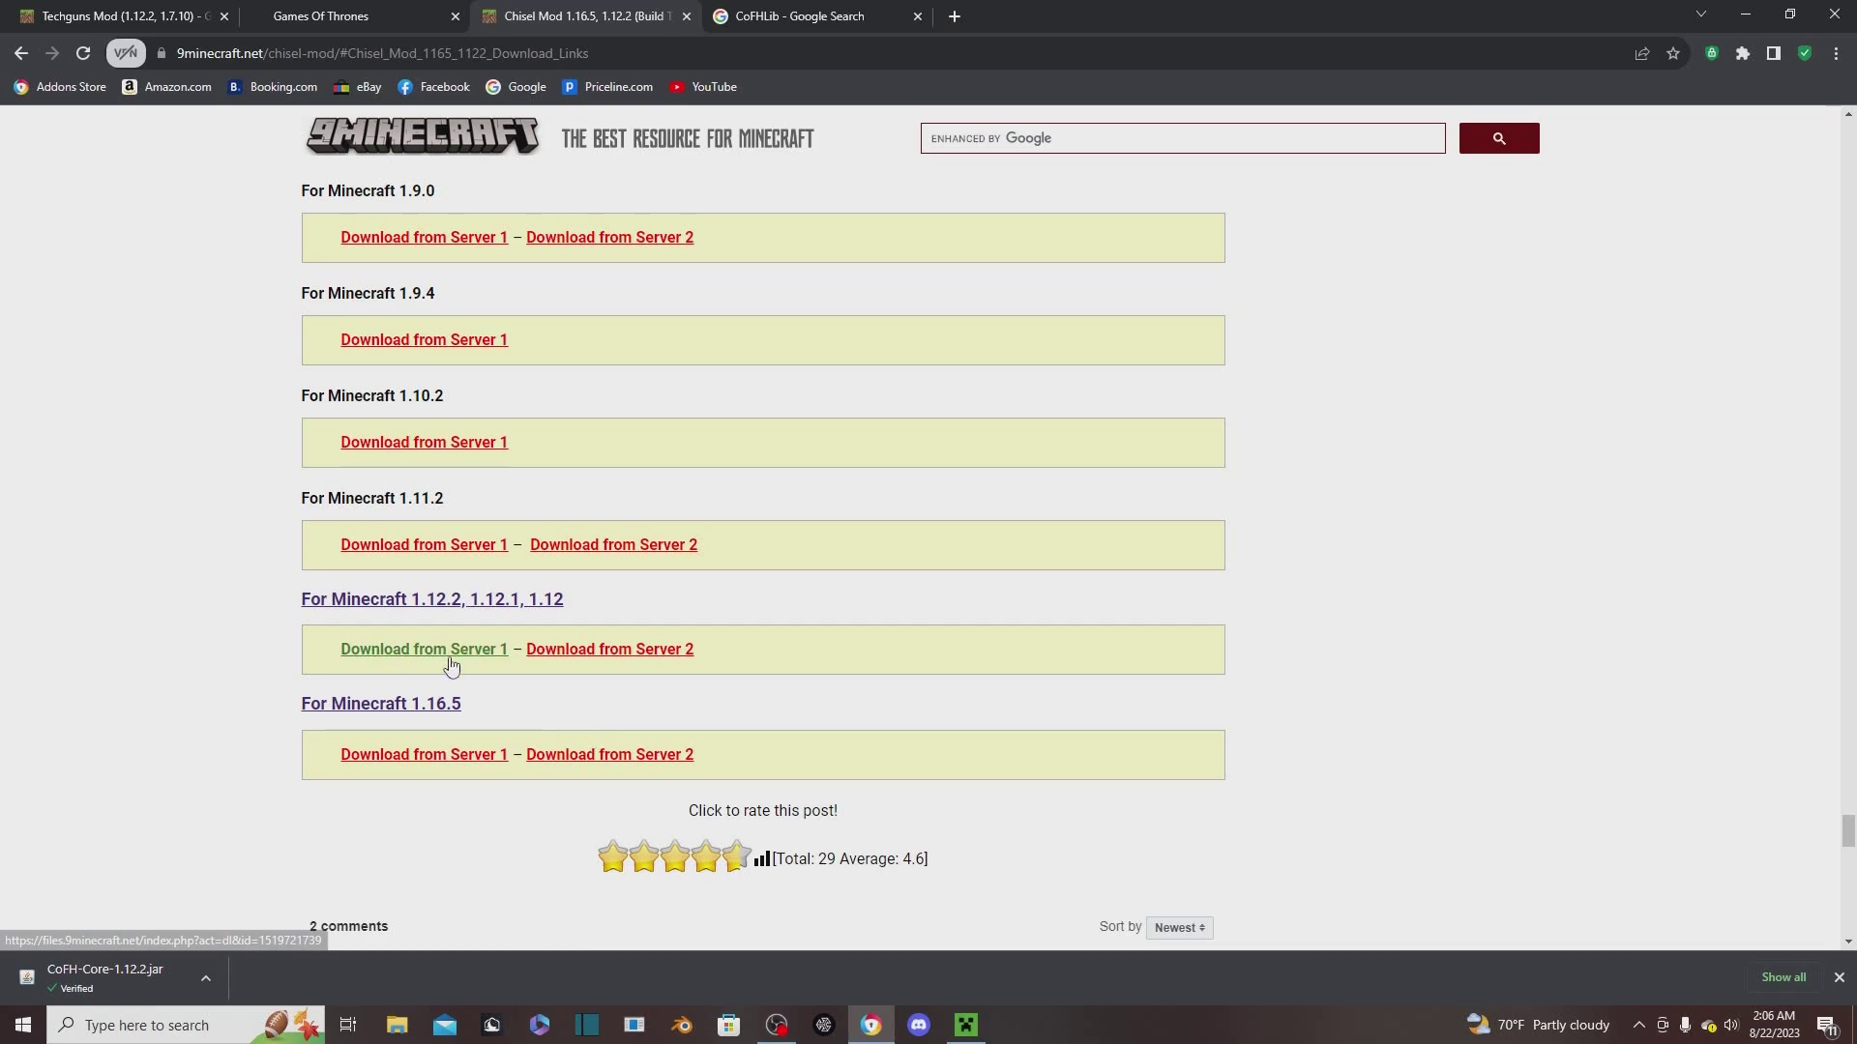
click(945, 224)
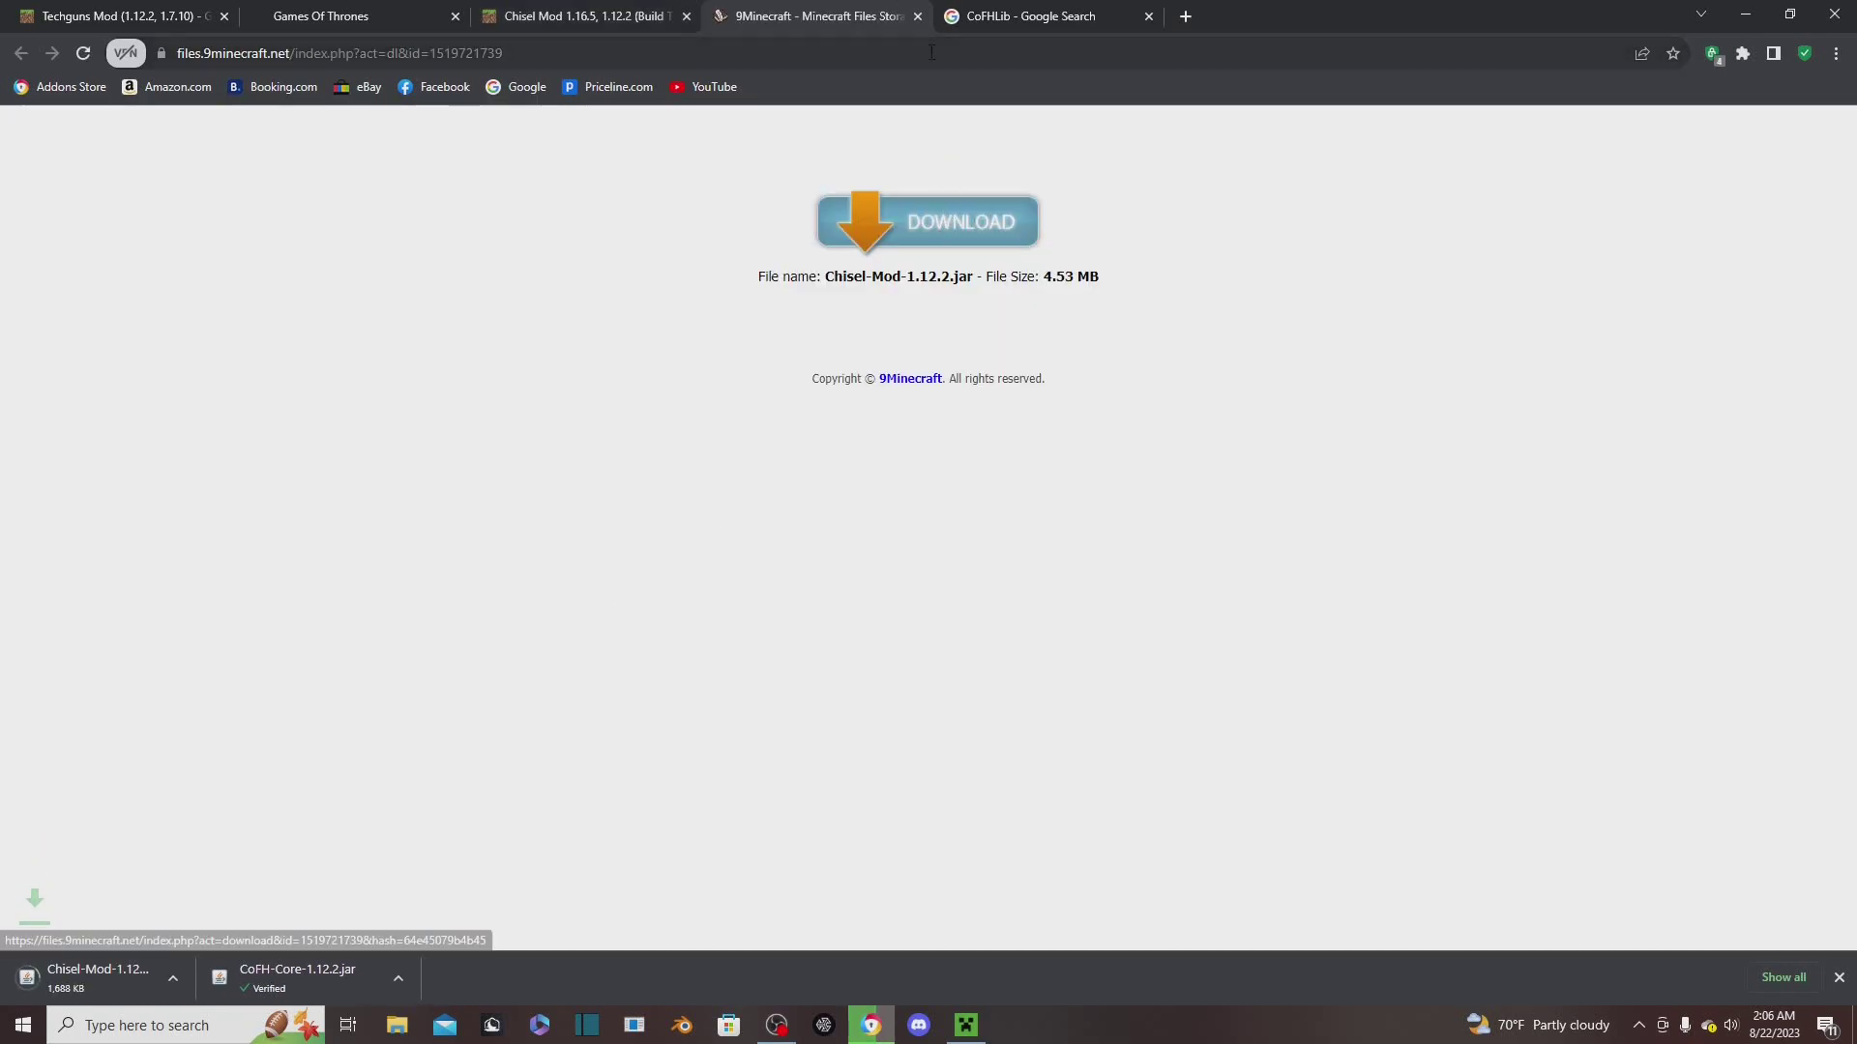
Open the Techguns-Mod-1.12.2.jar download page from the Techguns Mod page
click(103, 16)
scroll(391, 735, down, 5)
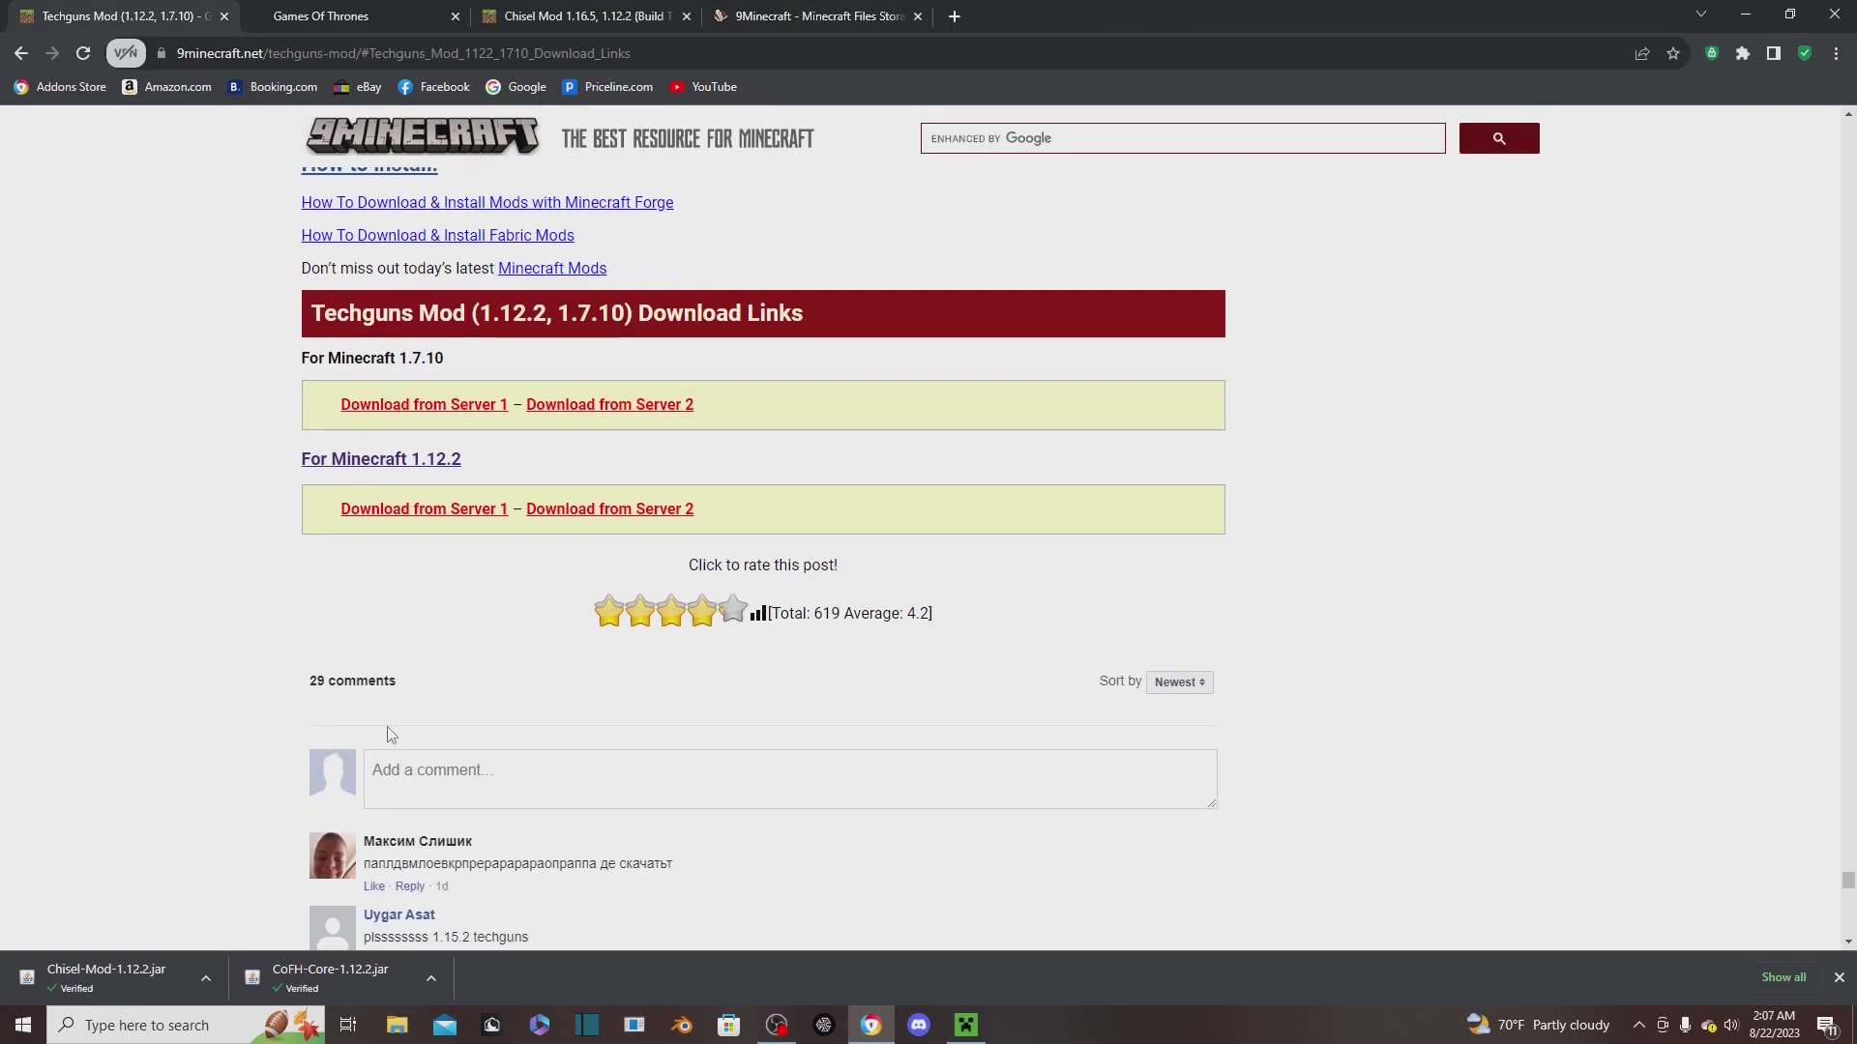
click(387, 512)
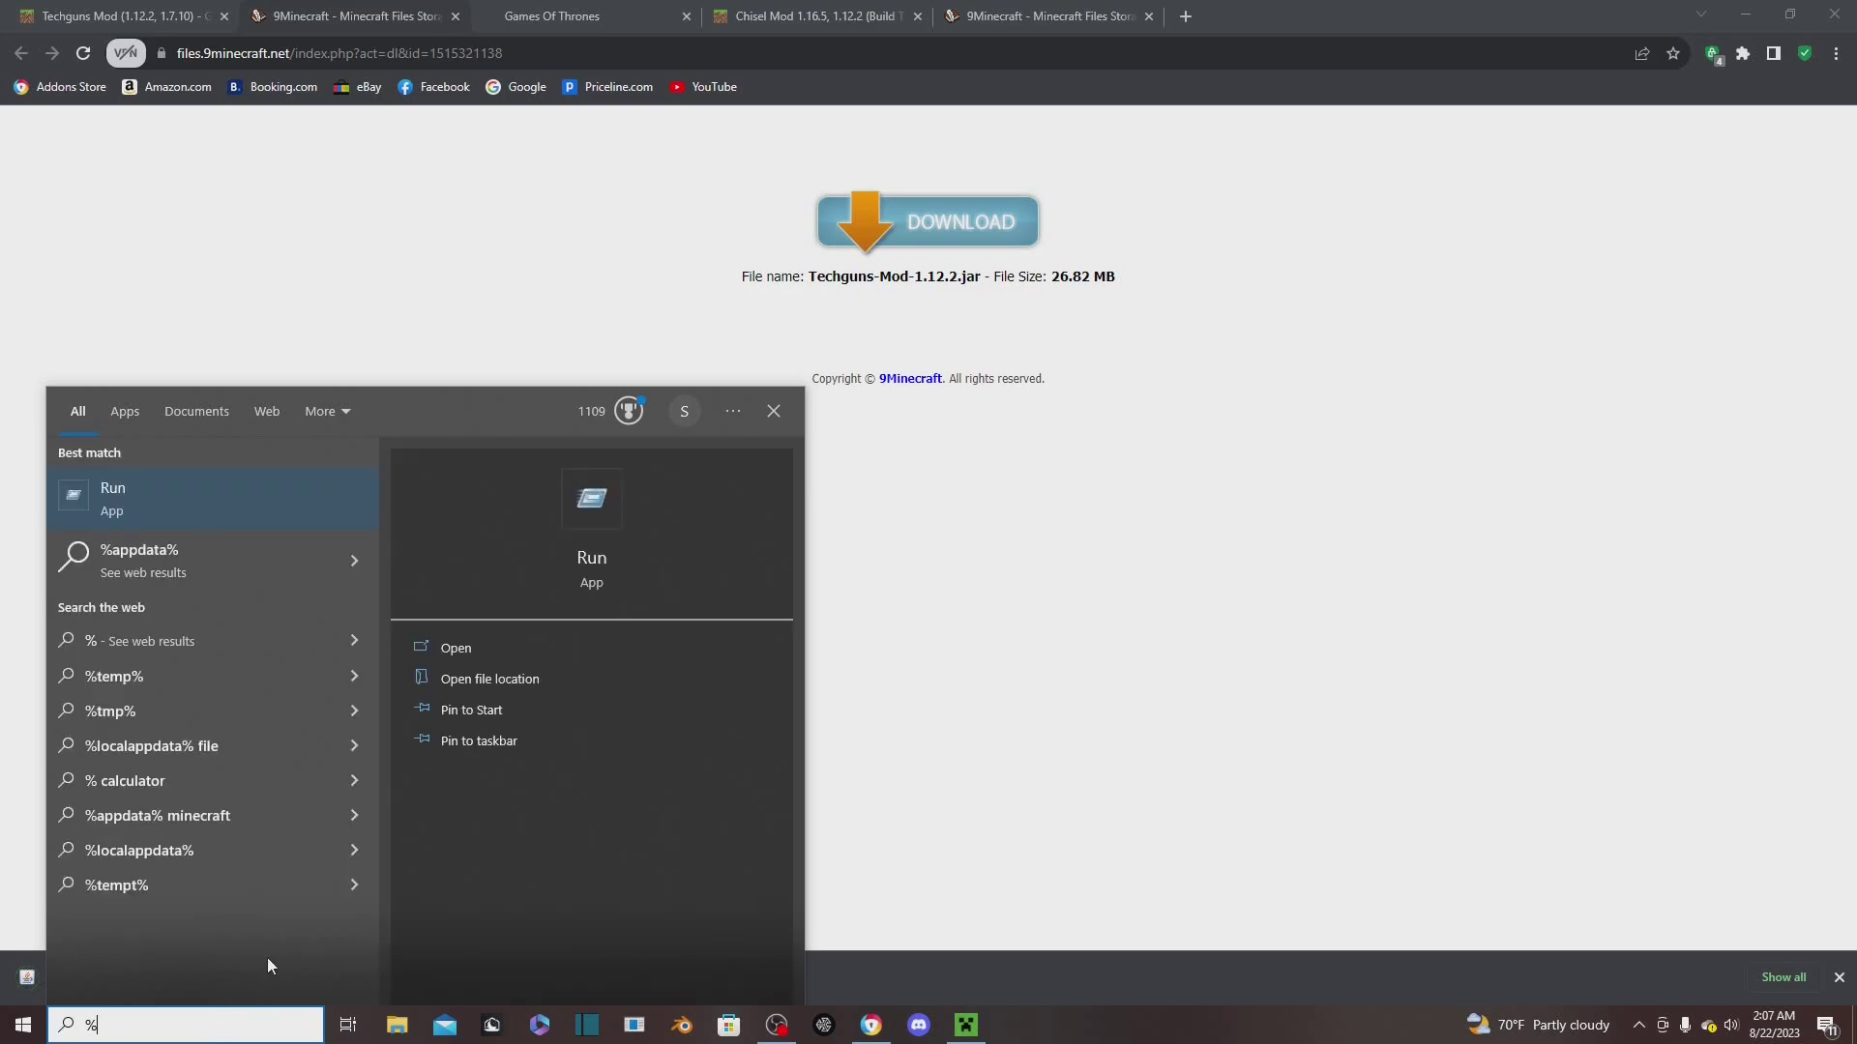
Open the .minecraft Mods folder via %appdata%
text(sp)
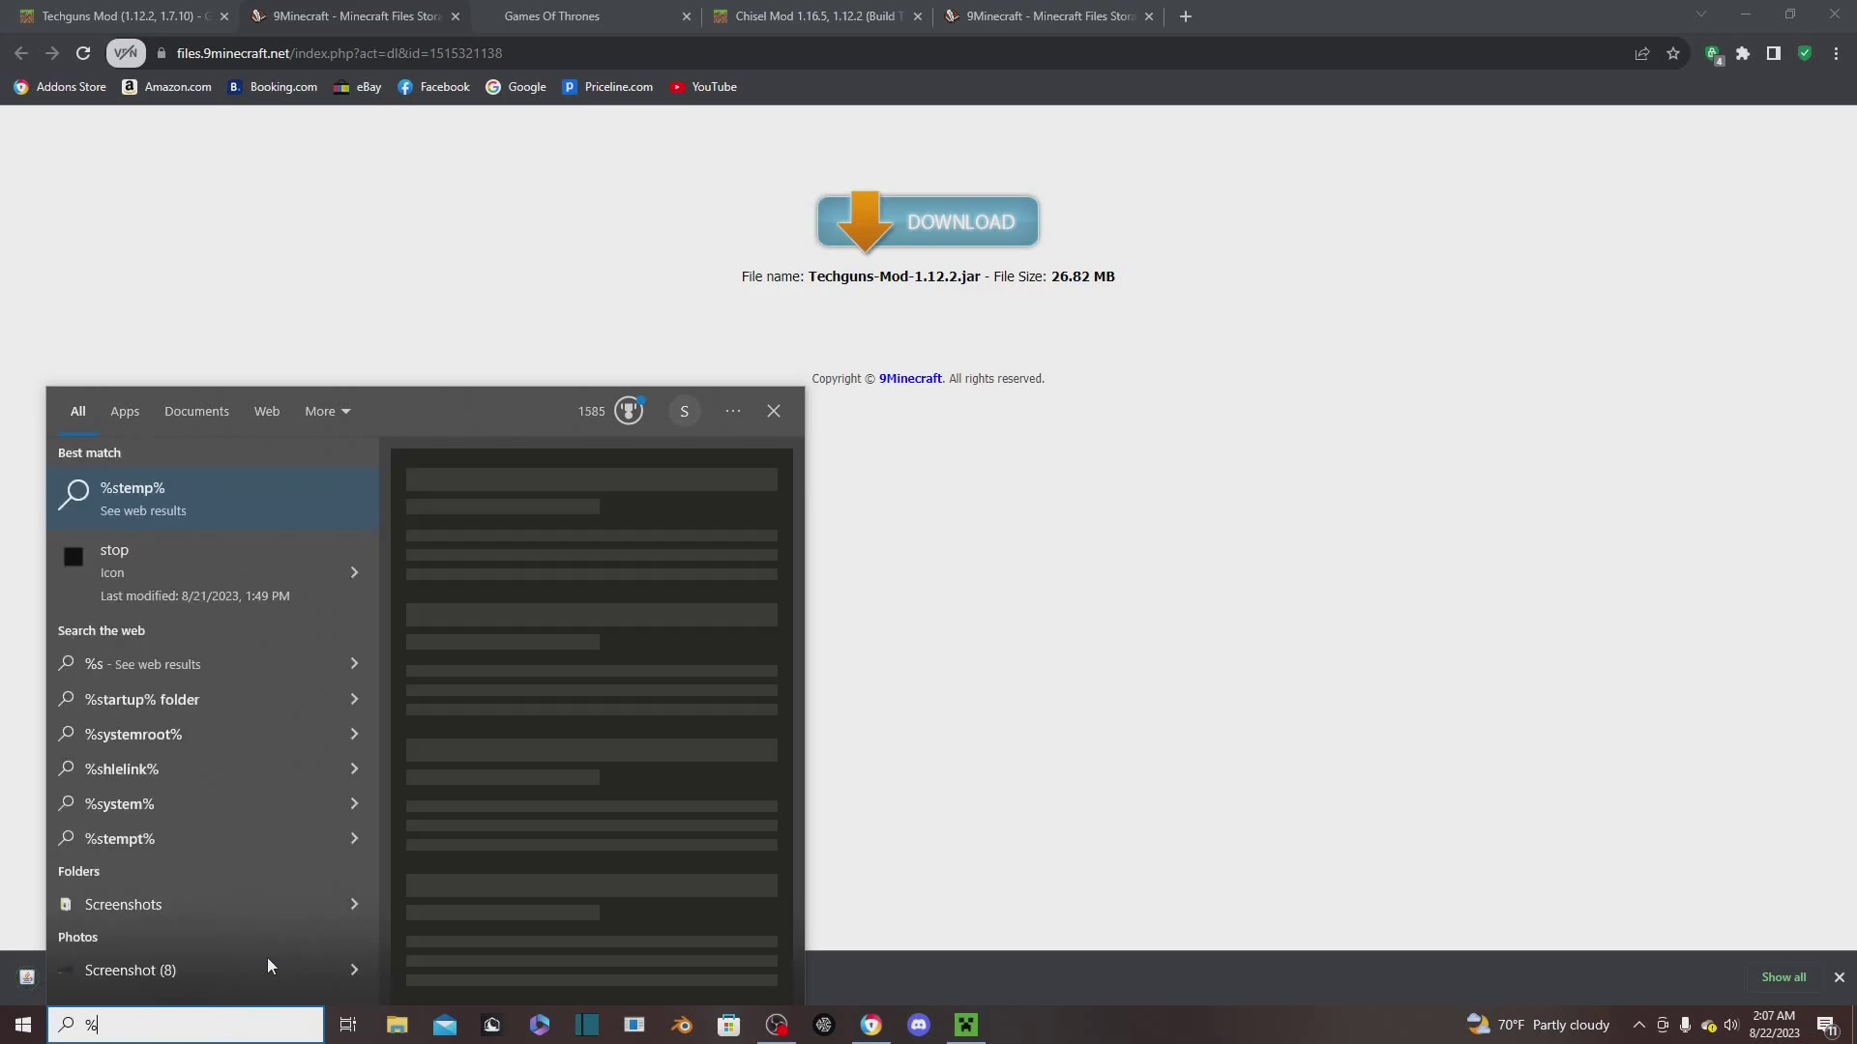
text(appdata%)
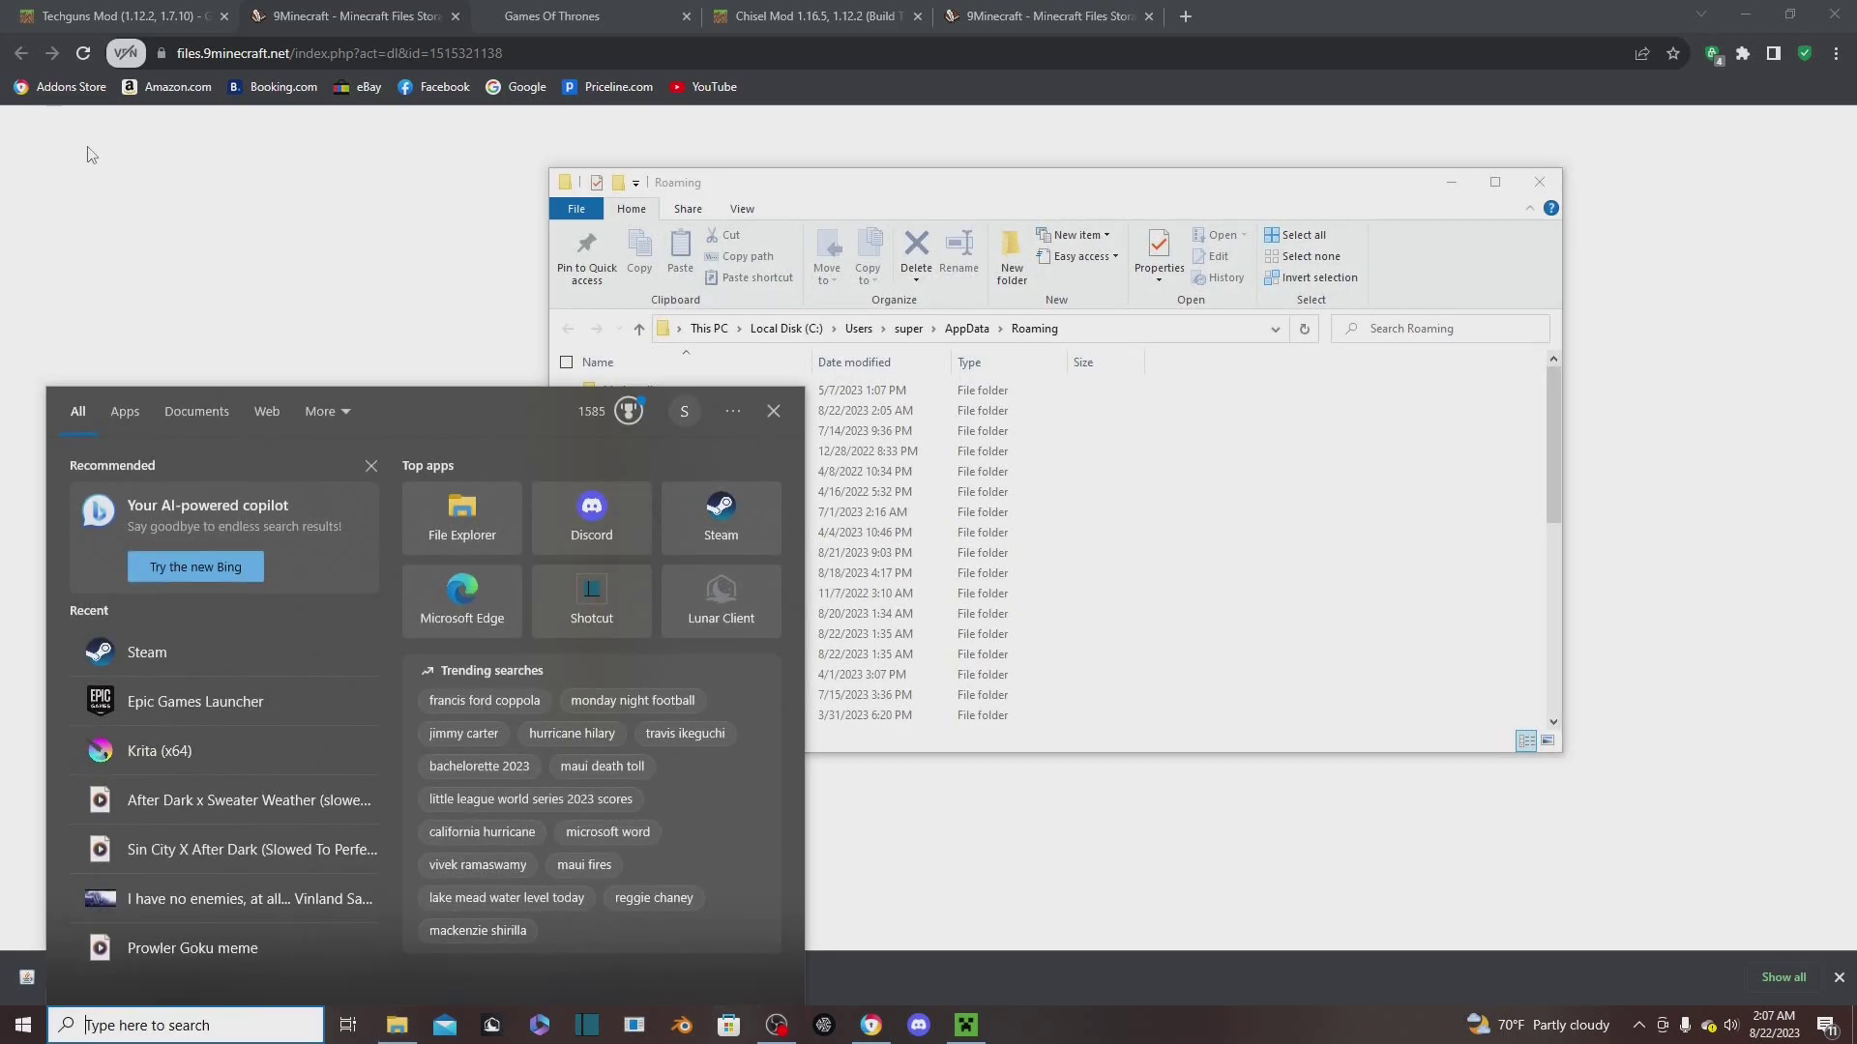
click(870, 1025)
click(406, 1025)
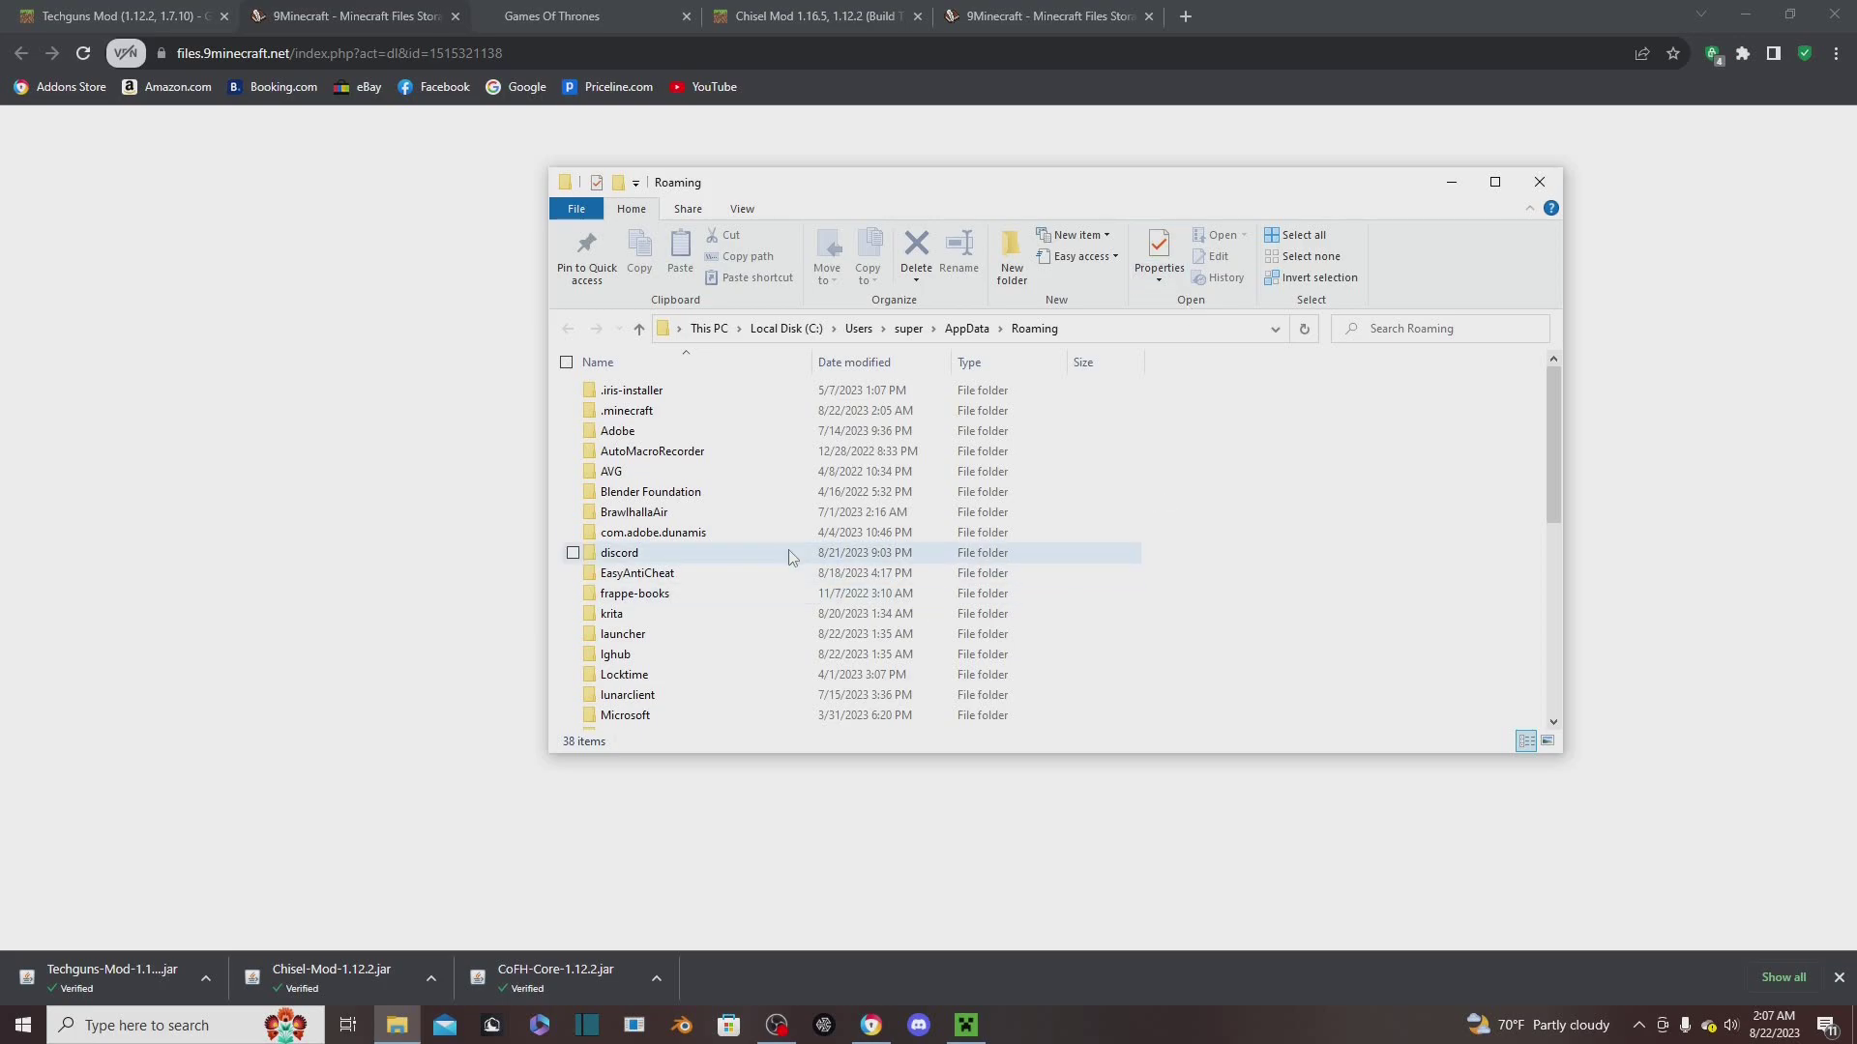
double_click(753, 415)
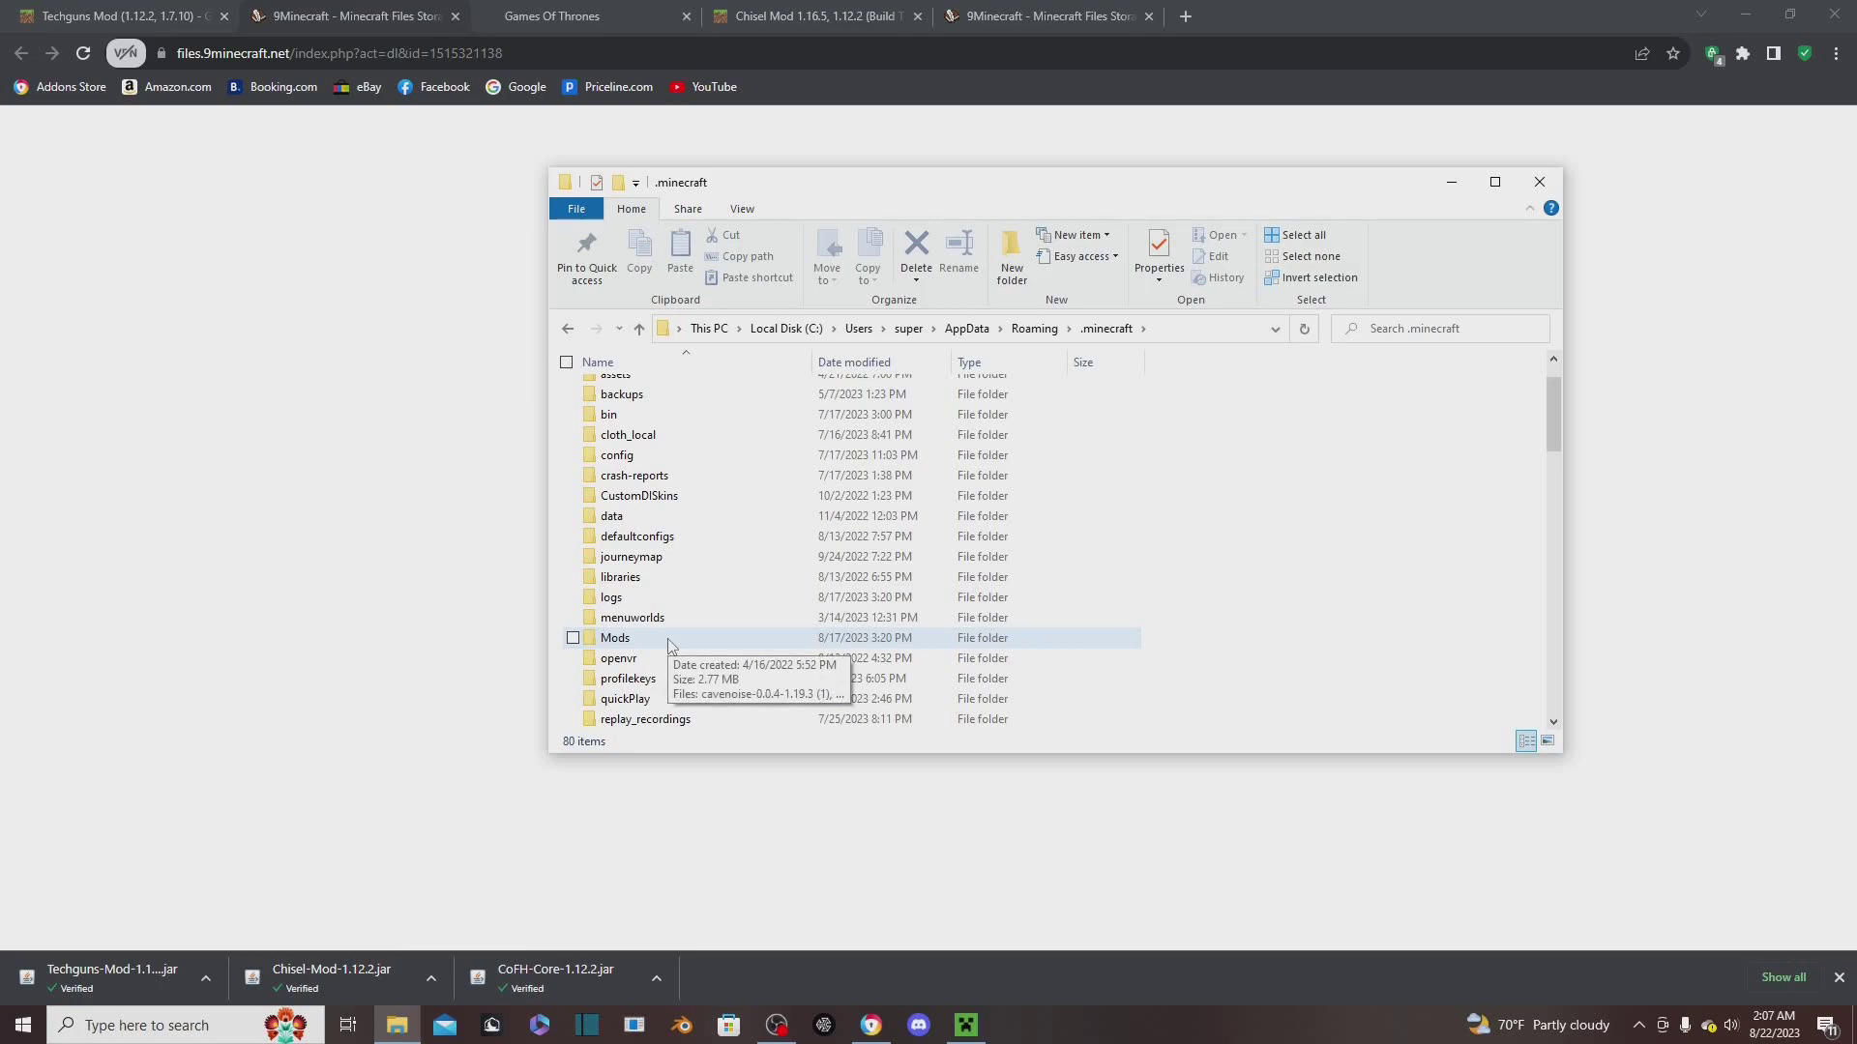
scroll(677, 542, up, 1)
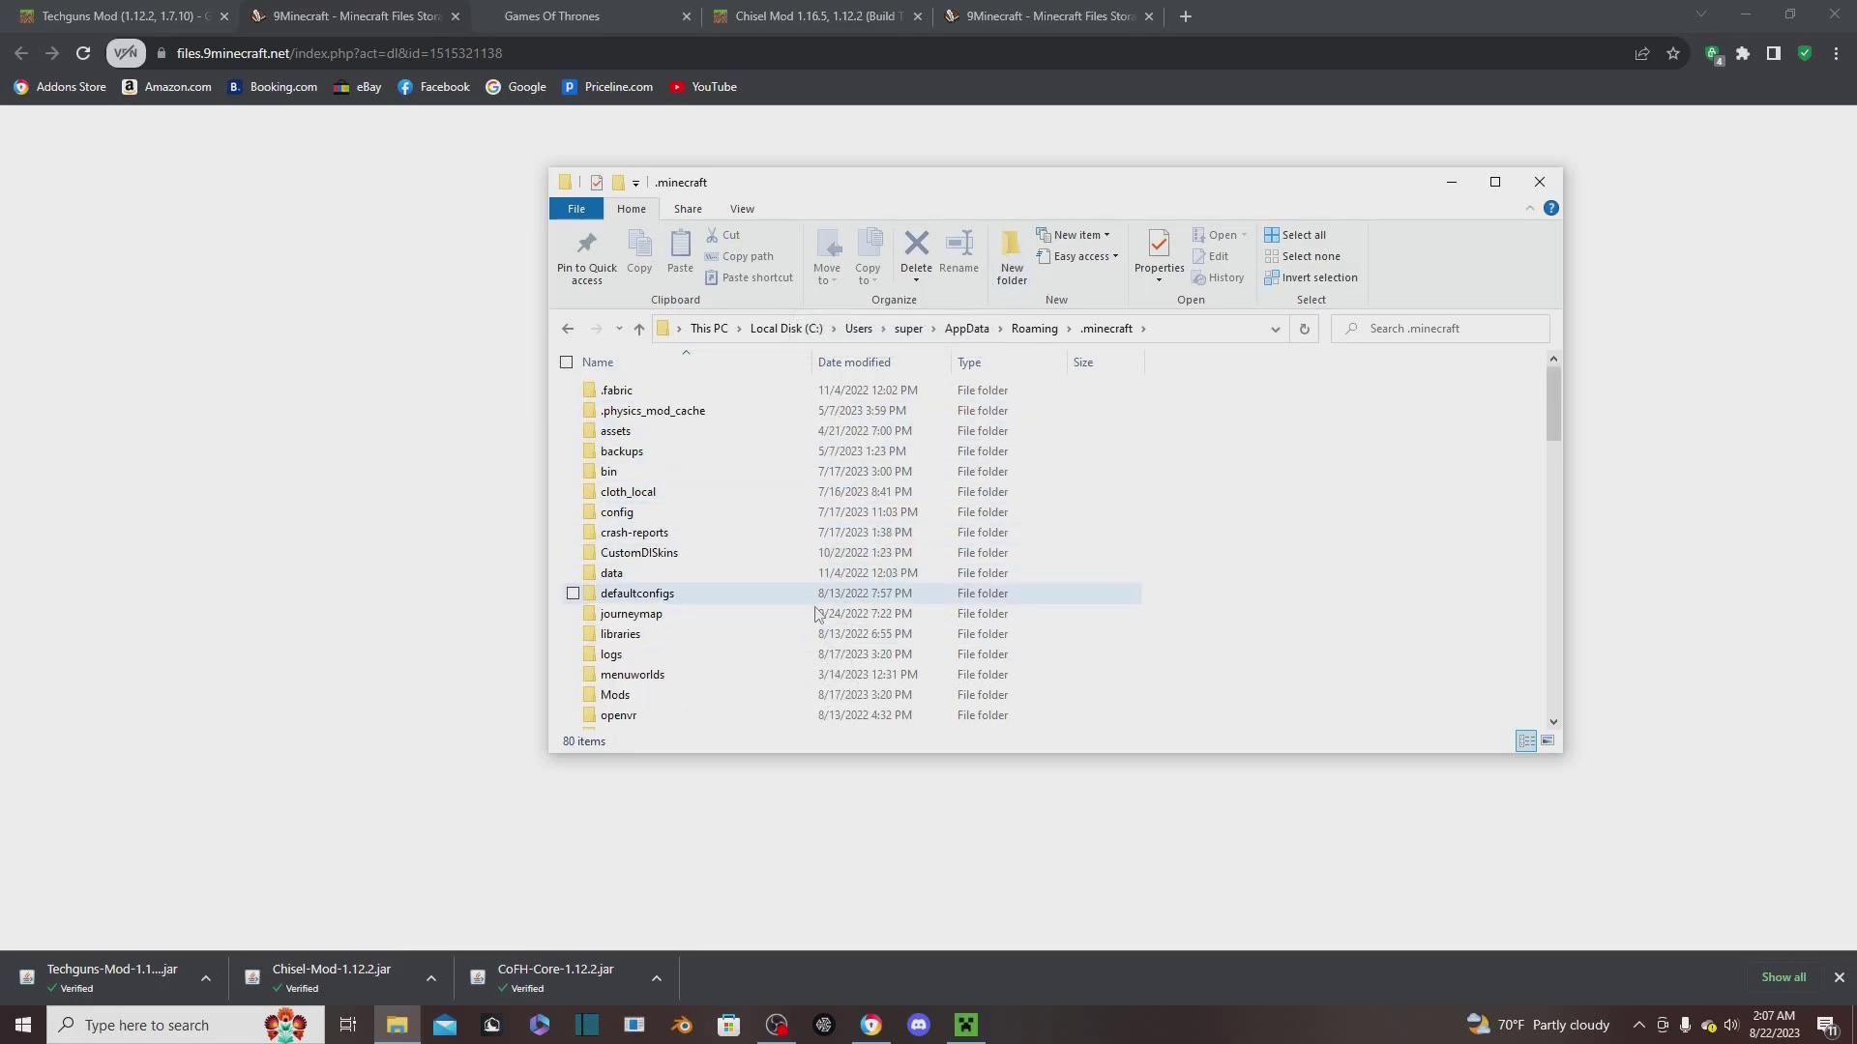
scroll(783, 616, down, 2)
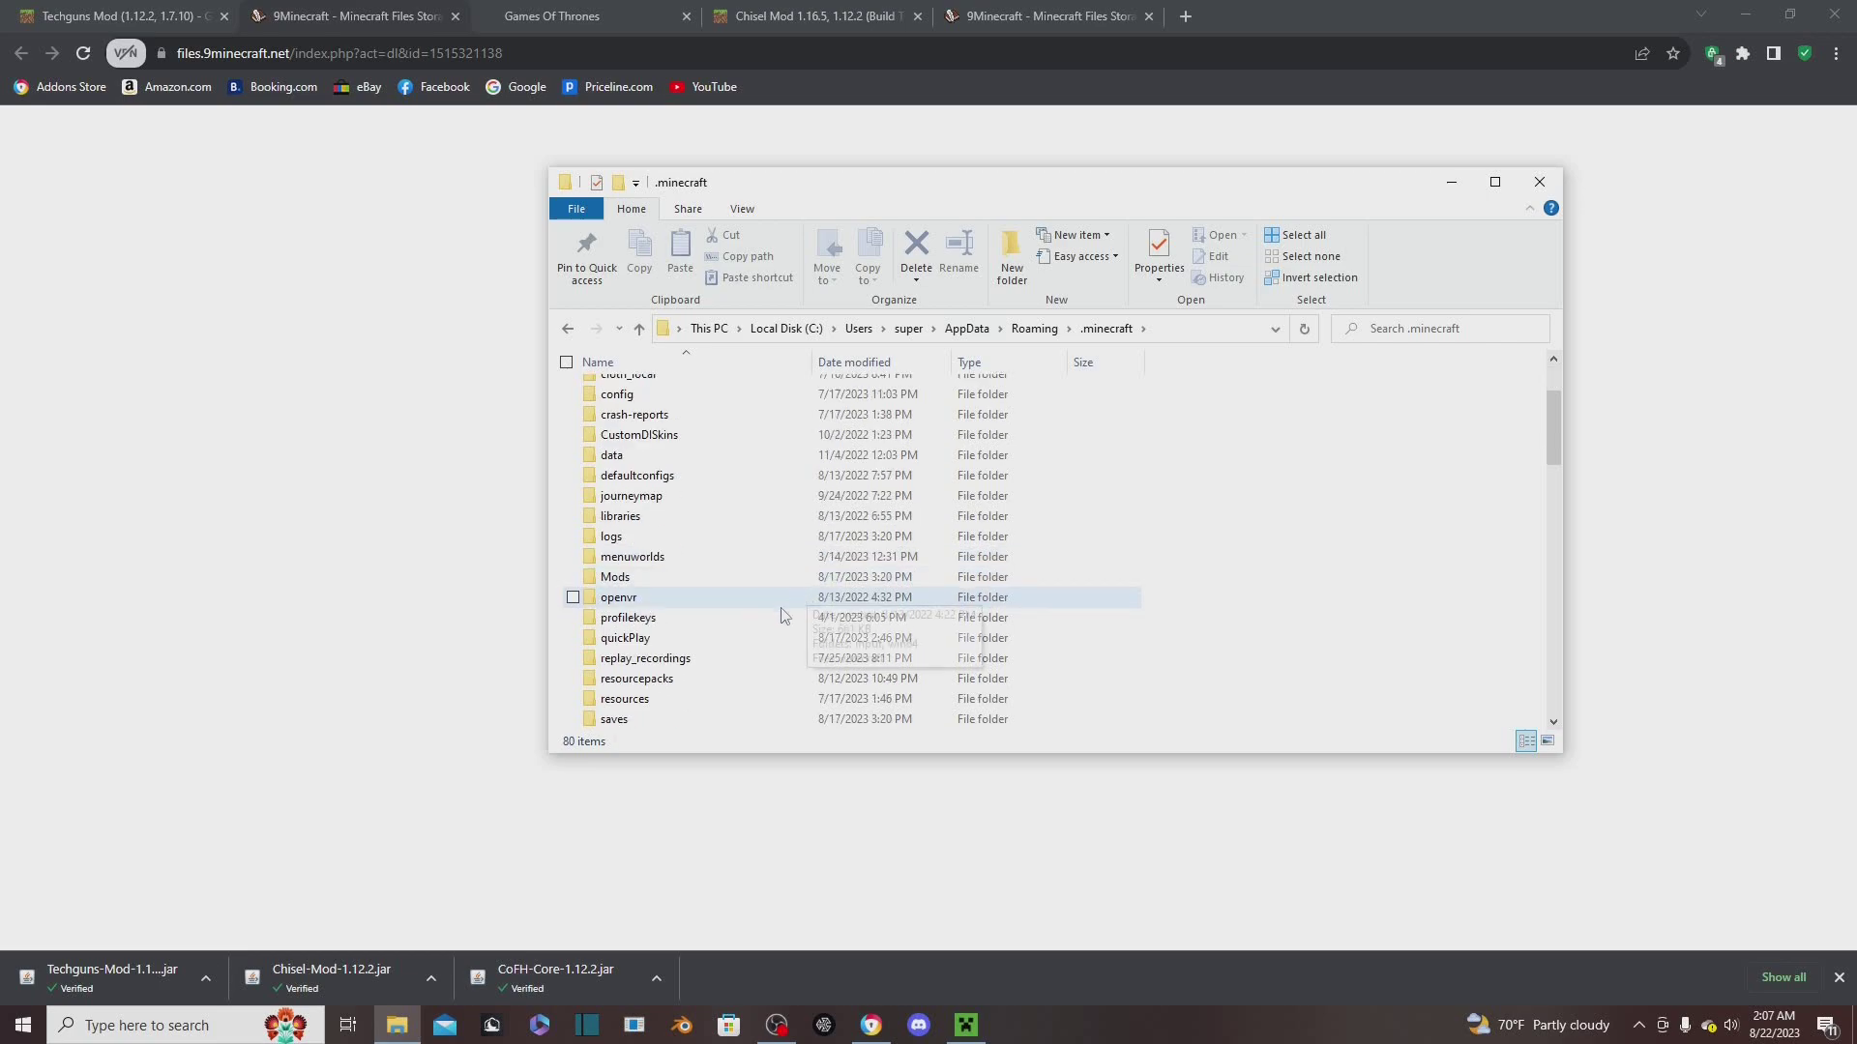
double_click(672, 578)
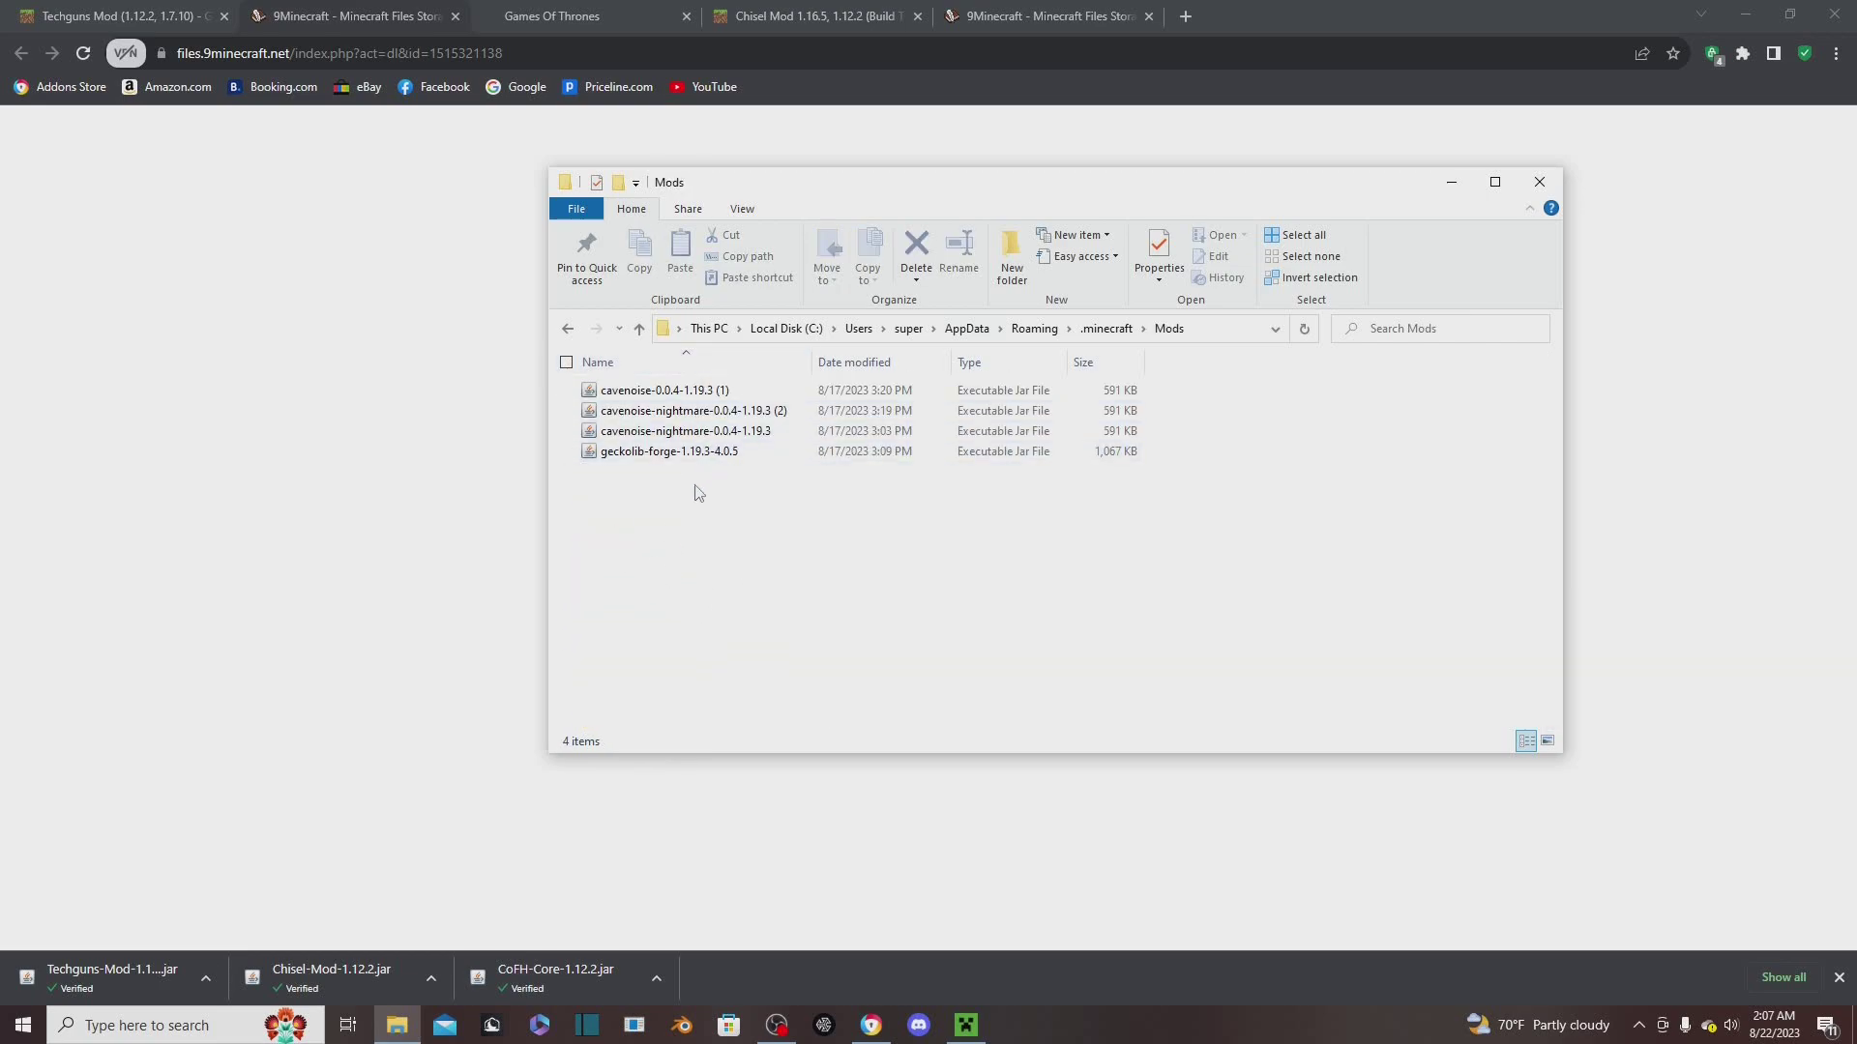
Delete the four old 1.19.3 jars and move in the Techguns, Chisel and CoFH-Core jars
drag(761, 537, 769, 387)
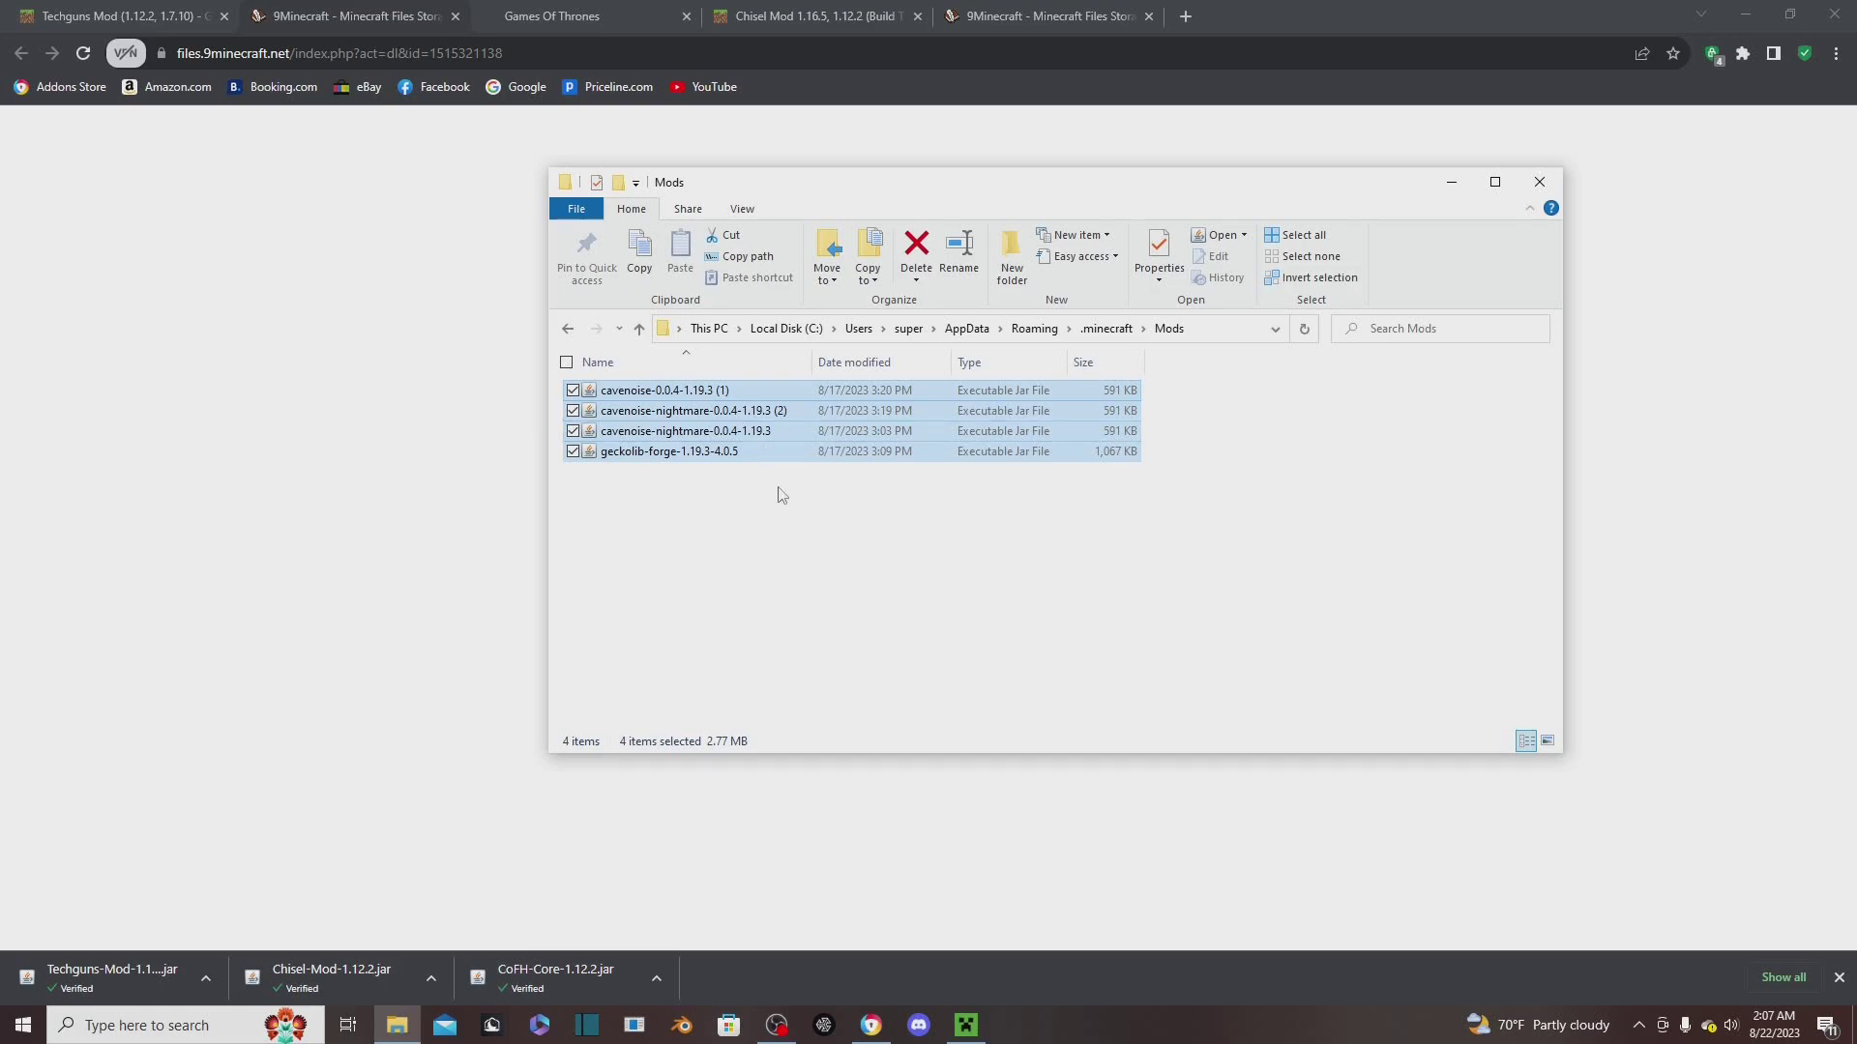
key(Delete)
click(121, 972)
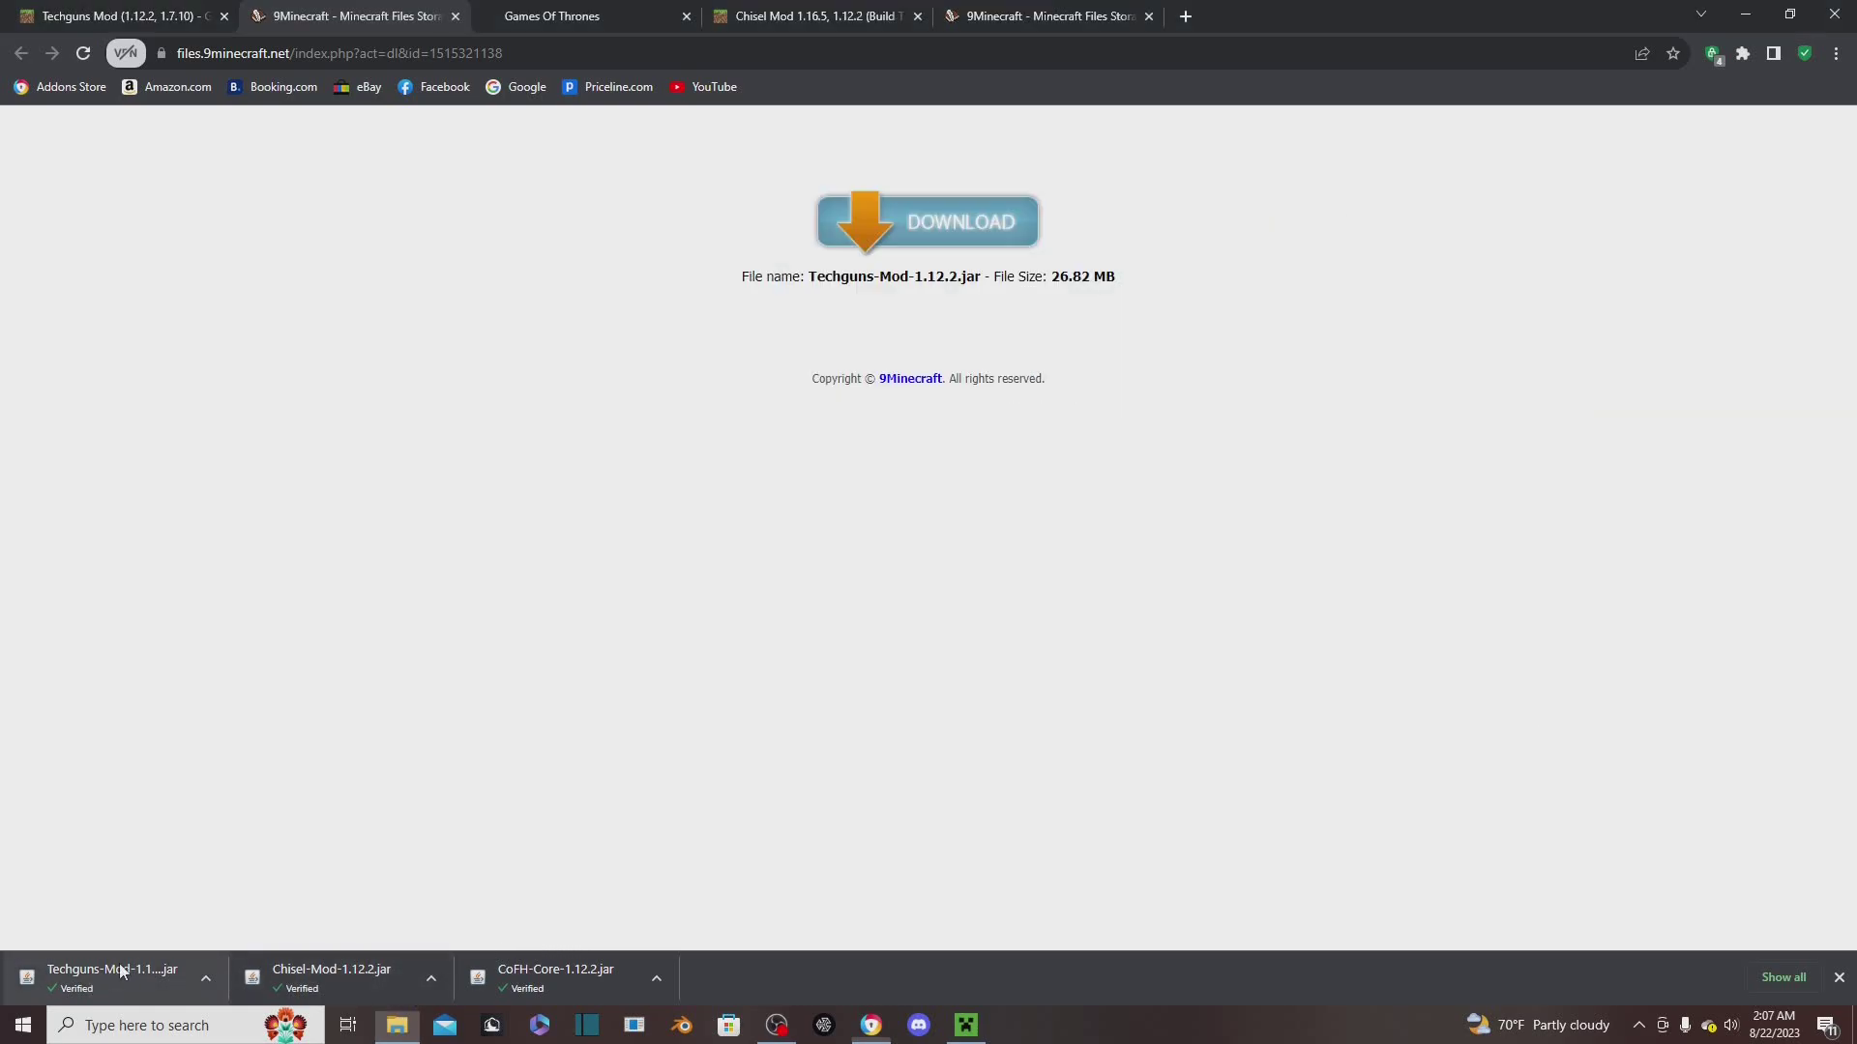
drag(607, 1040, 788, 570)
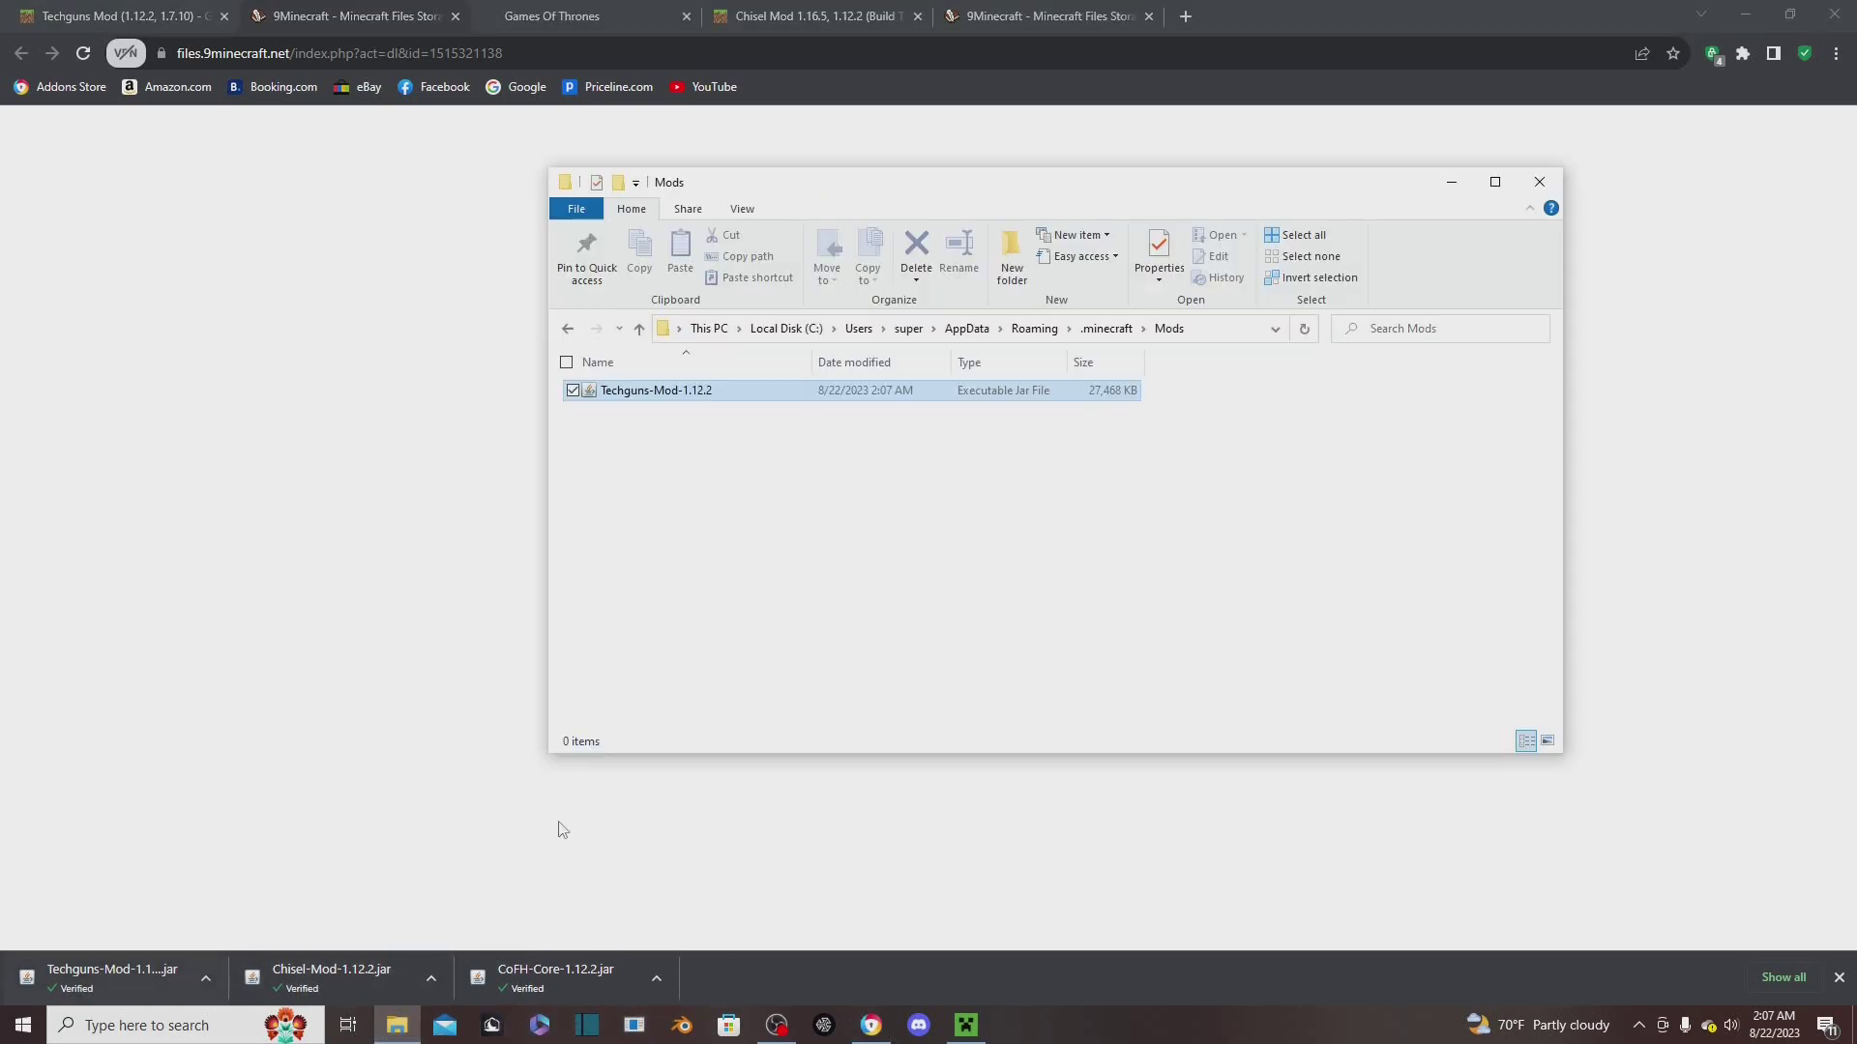
drag(358, 955, 758, 580)
click(565, 977)
drag(565, 977, 773, 580)
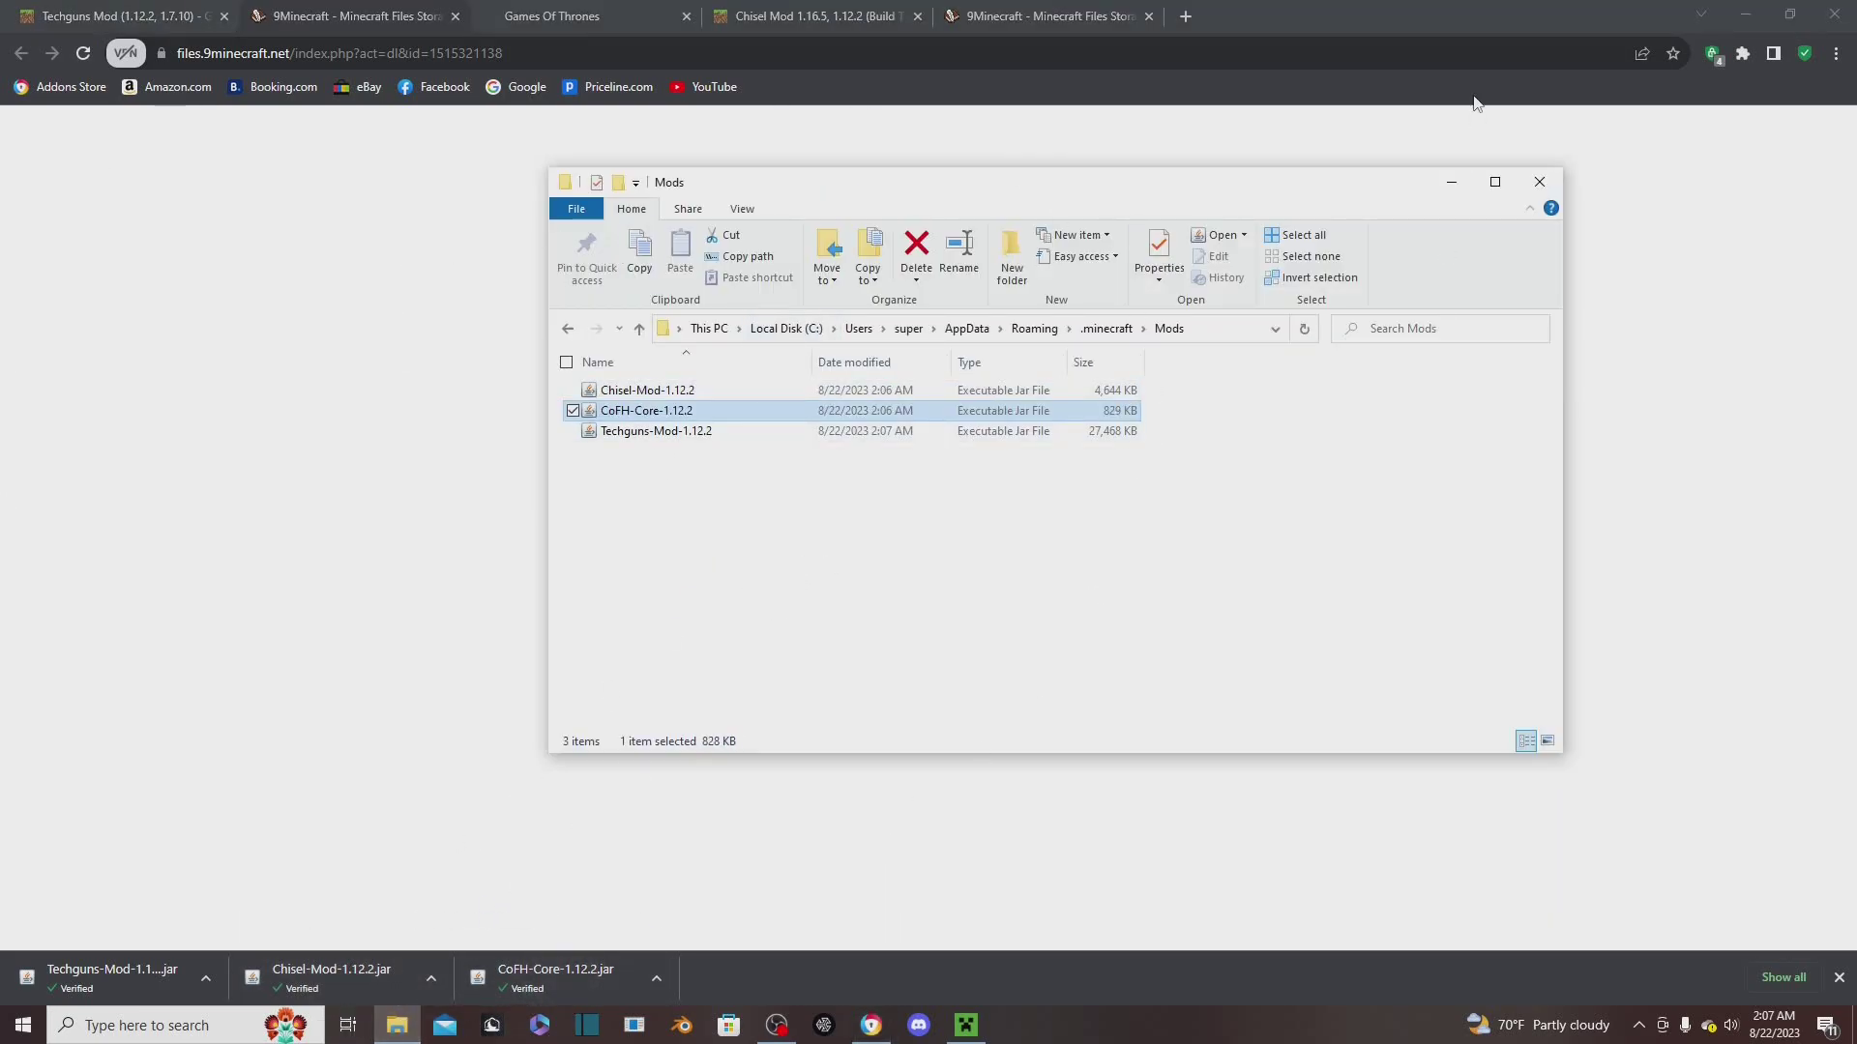
Launch forge 1.12.2 from the Play tab and read the missing ctm and redstoneflux errors
click(1444, 193)
click(965, 1025)
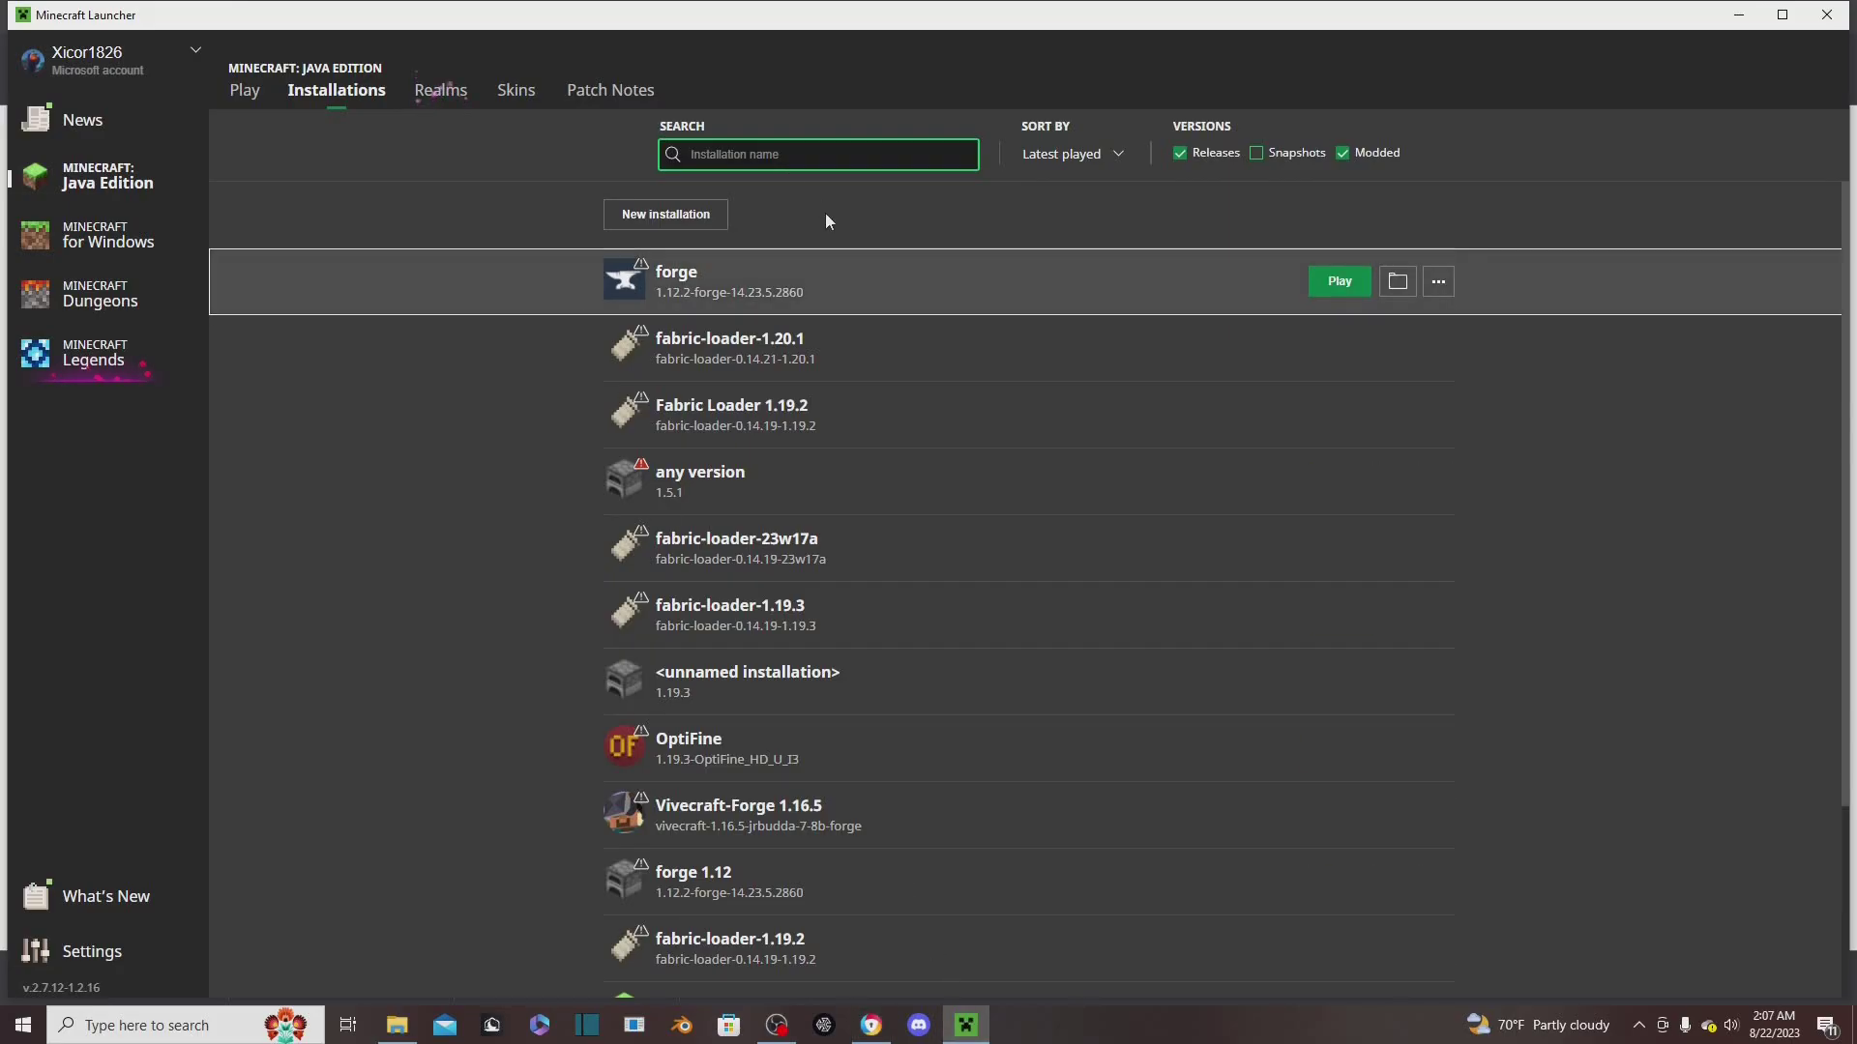
click(267, 94)
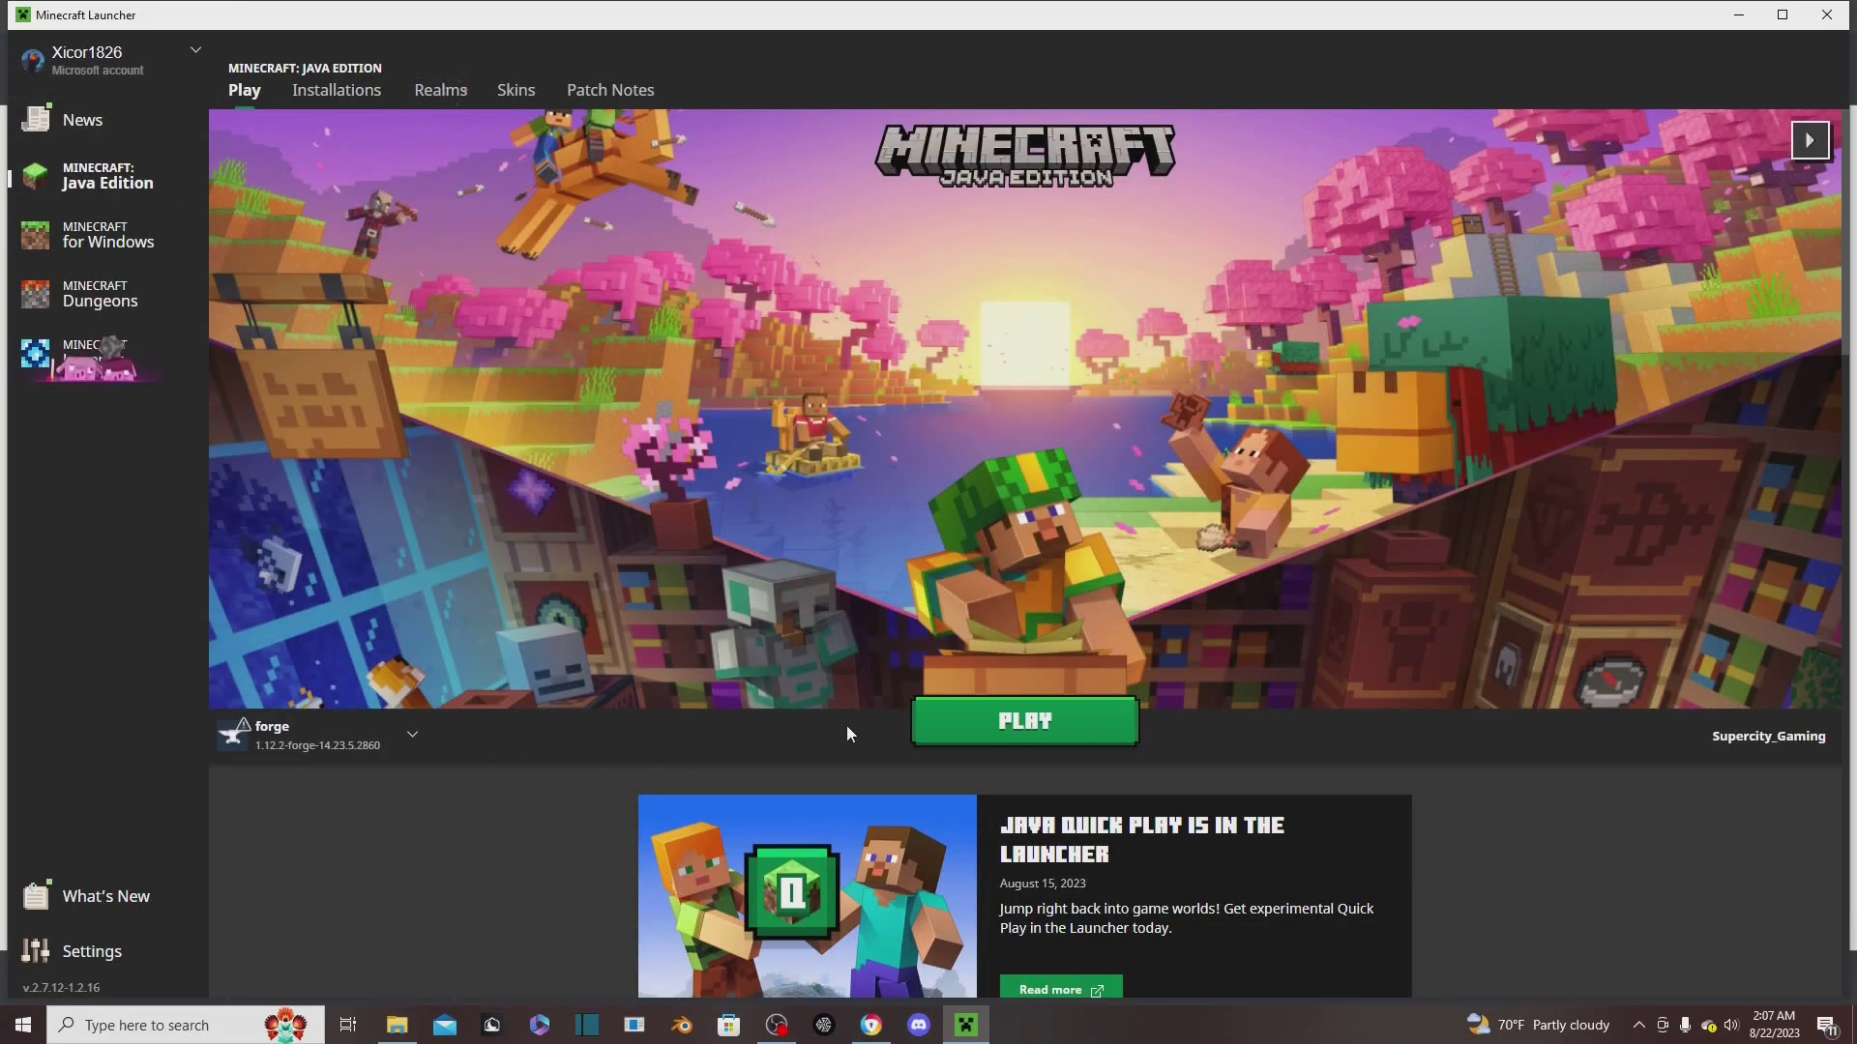
click(990, 727)
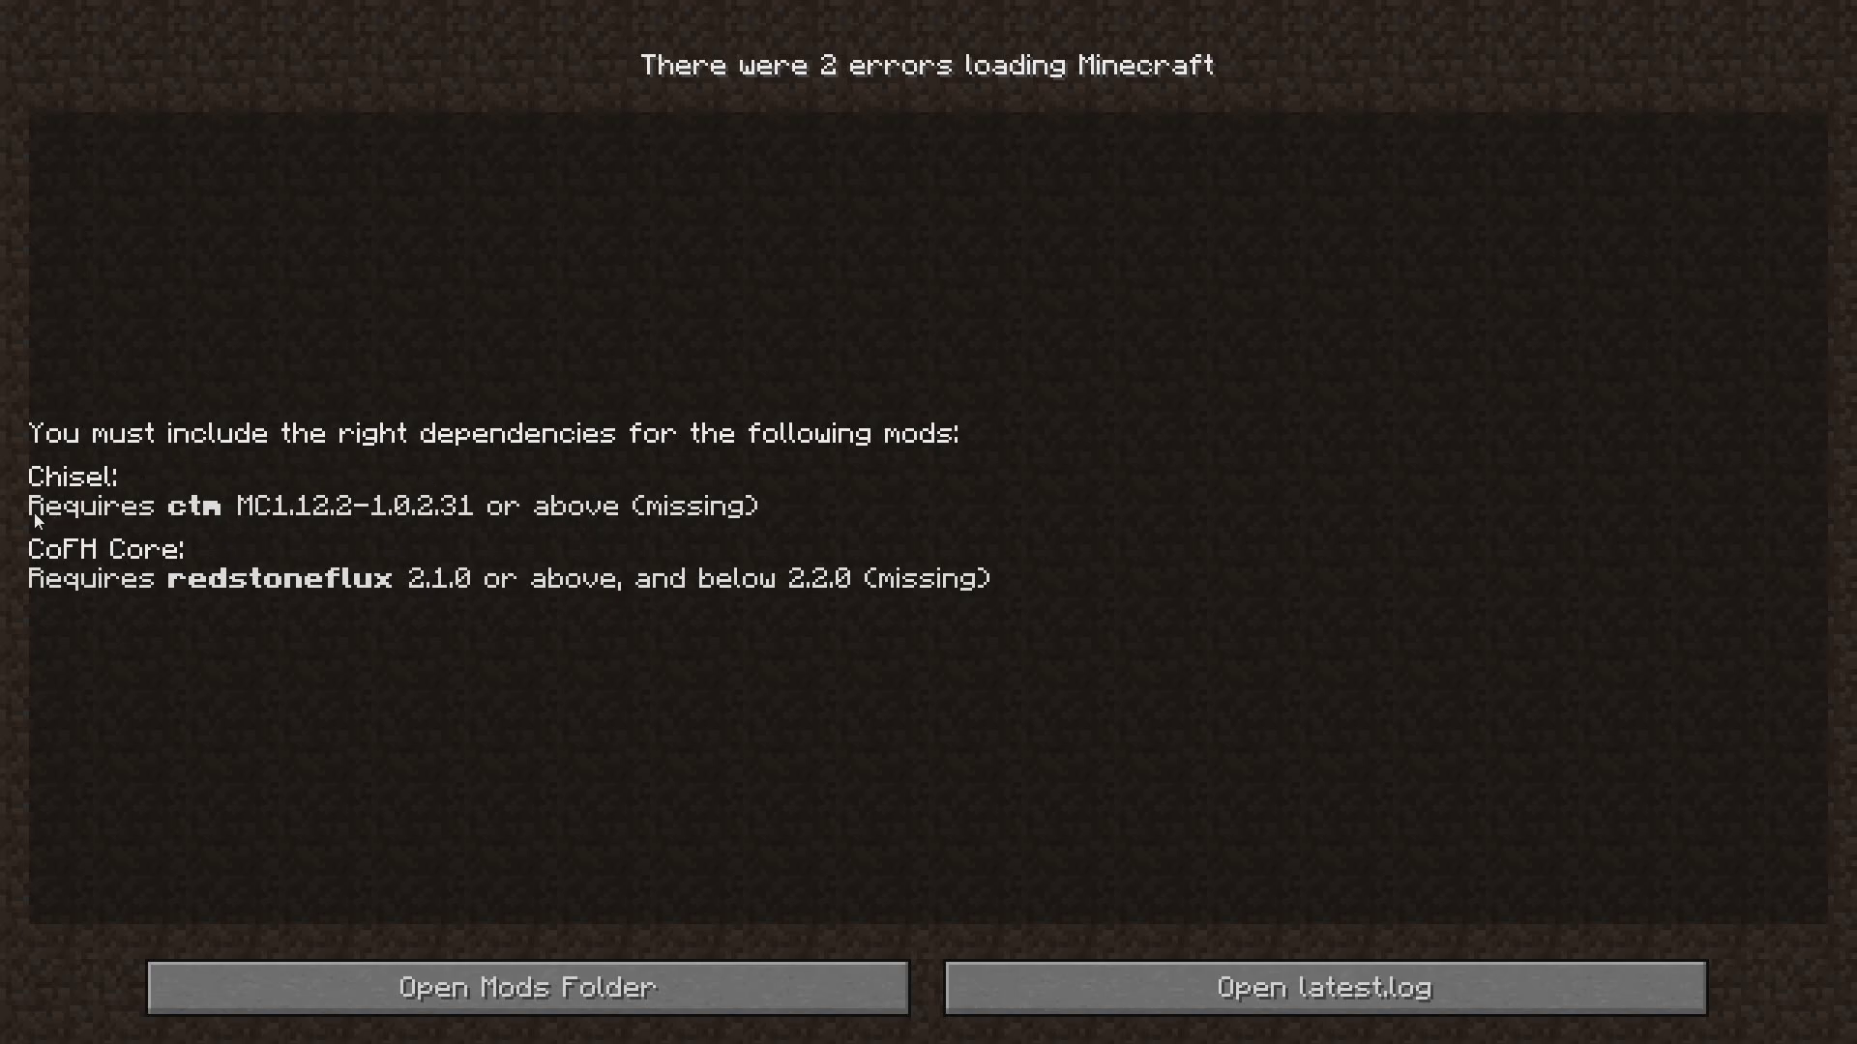
key(alt+Tab)
key(alt+Tab)
Move the Redstone Flux API jar into the Mods folder and switch back to the Minecraft Launcher
drag(563, 975, 1003, 558)
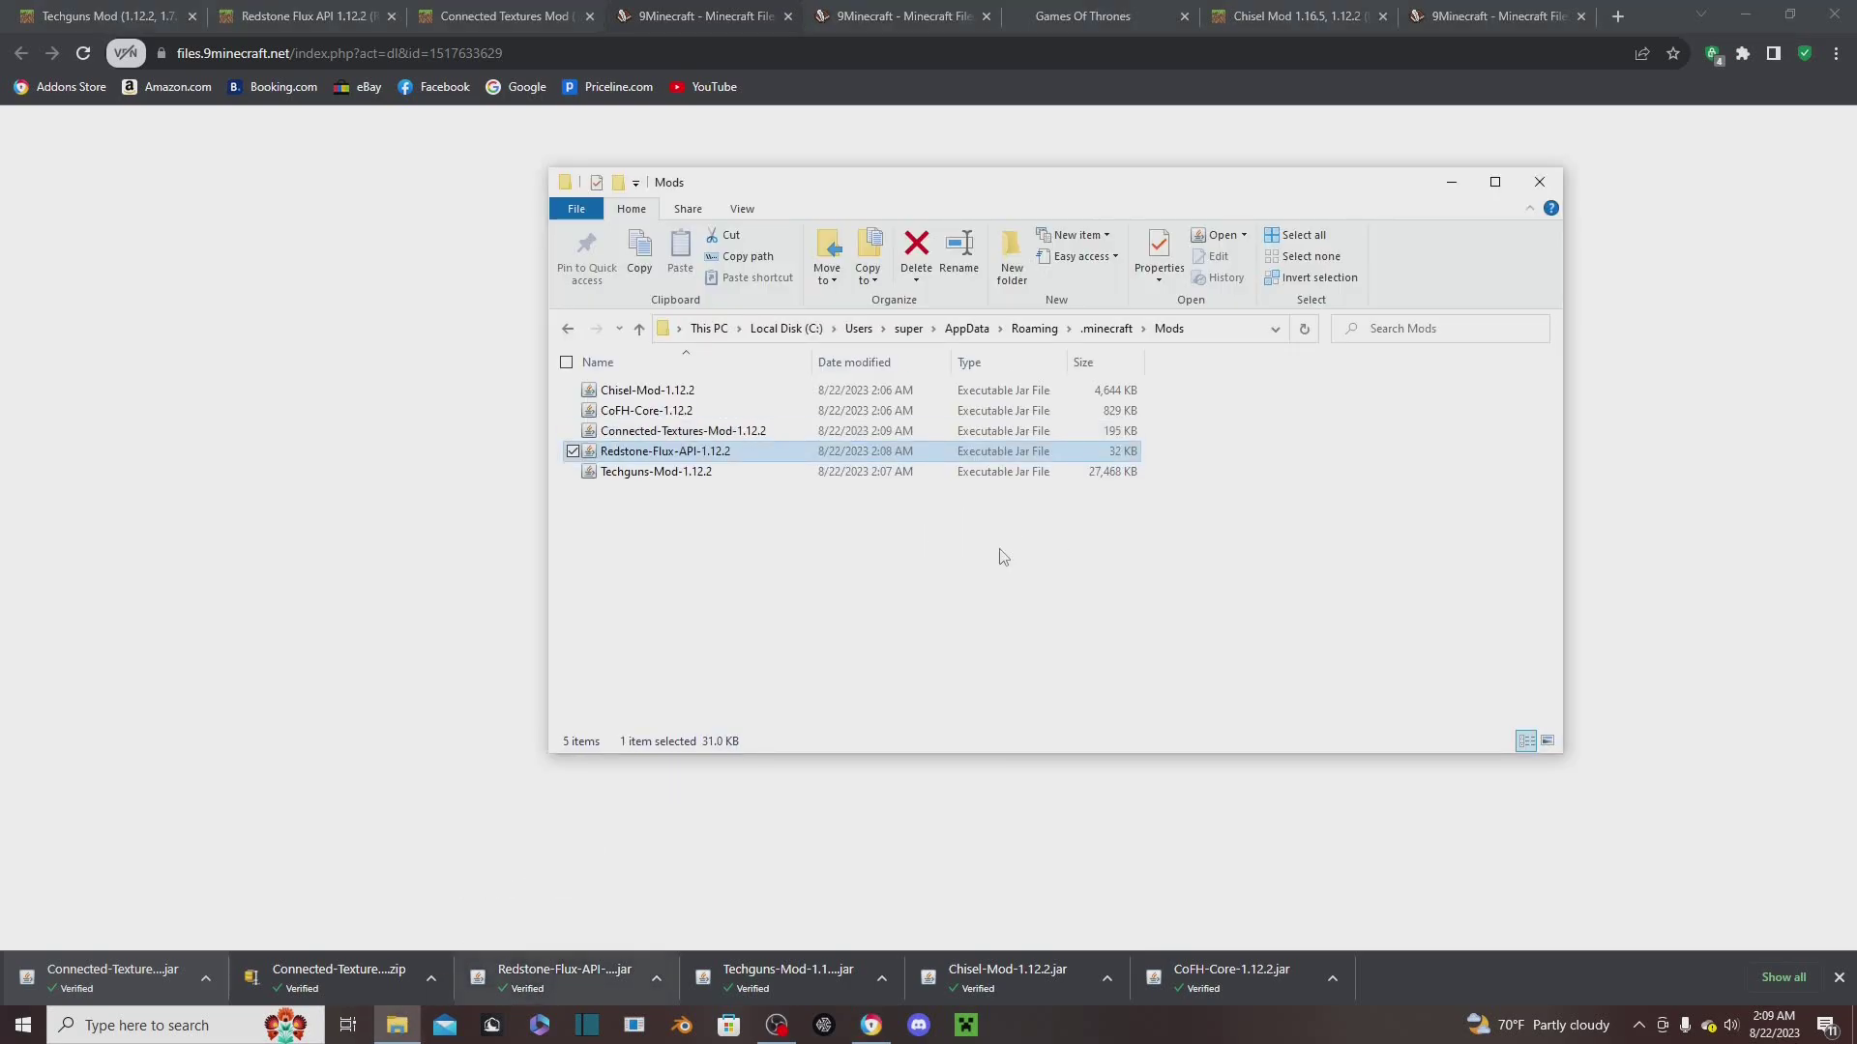
click(1454, 189)
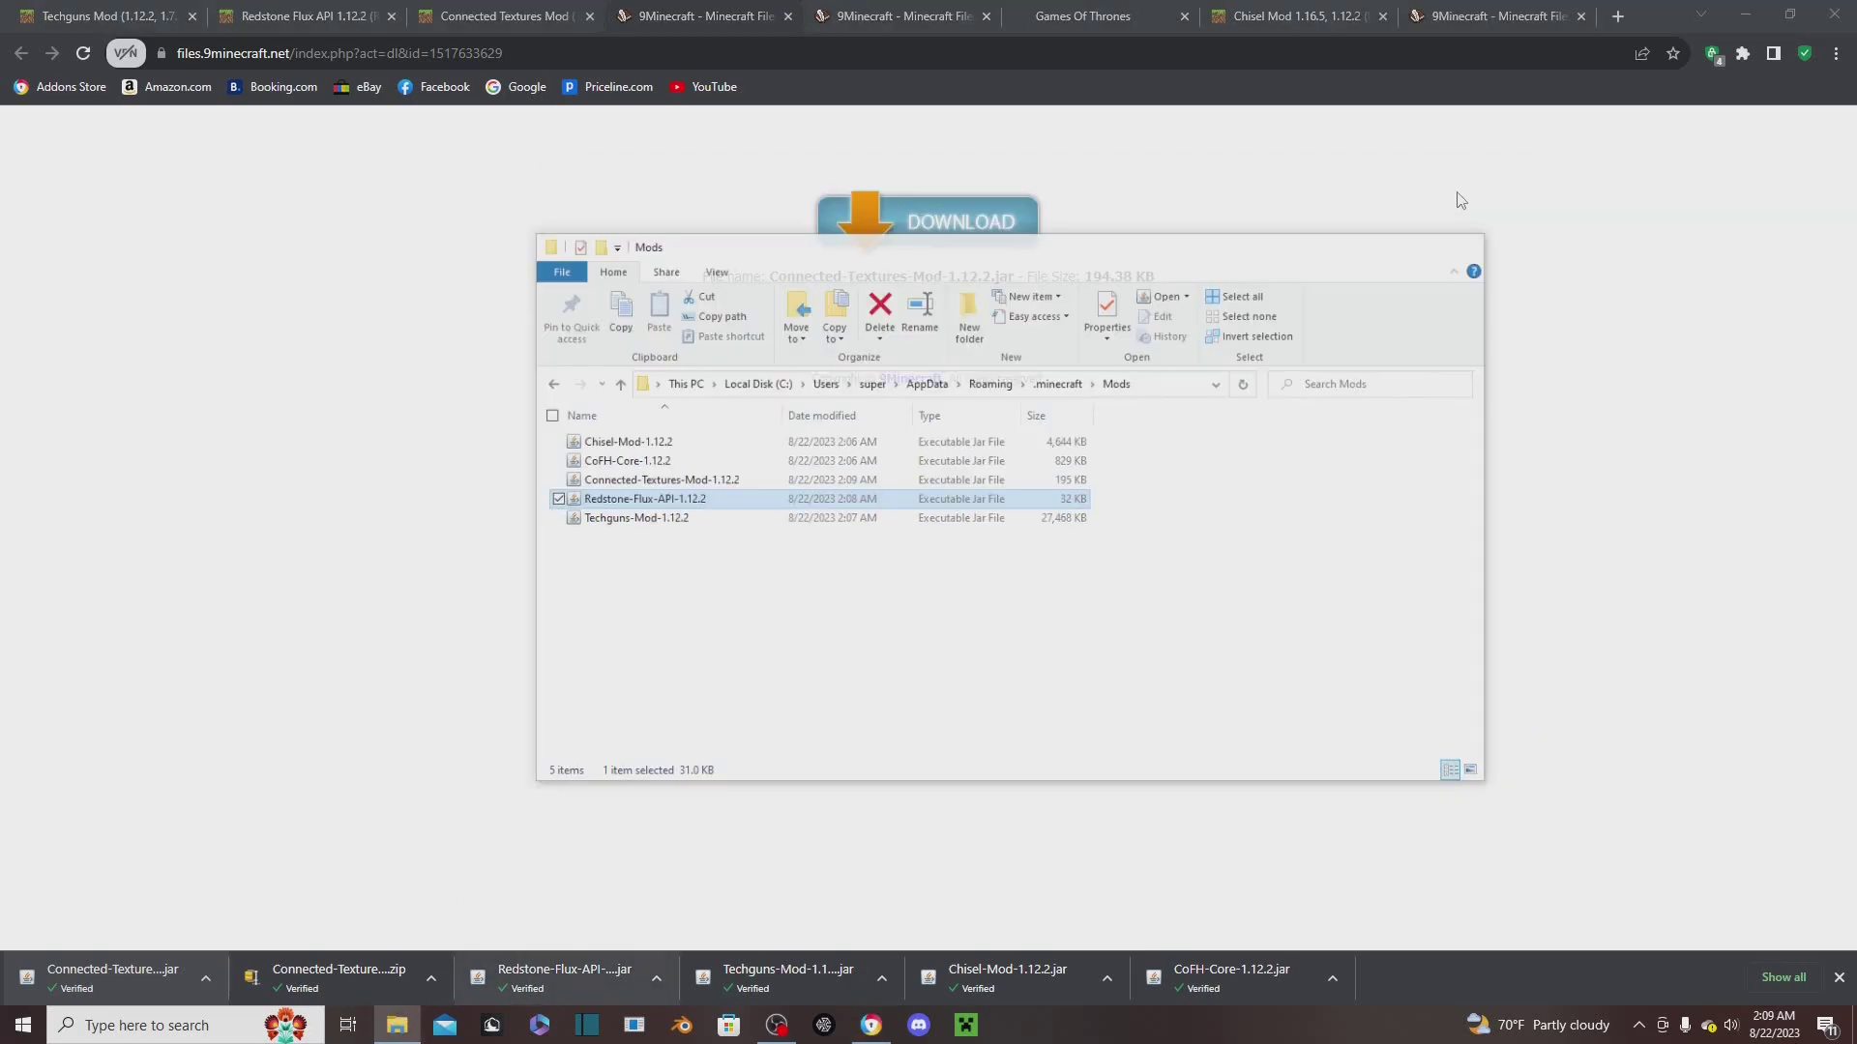
click(983, 1037)
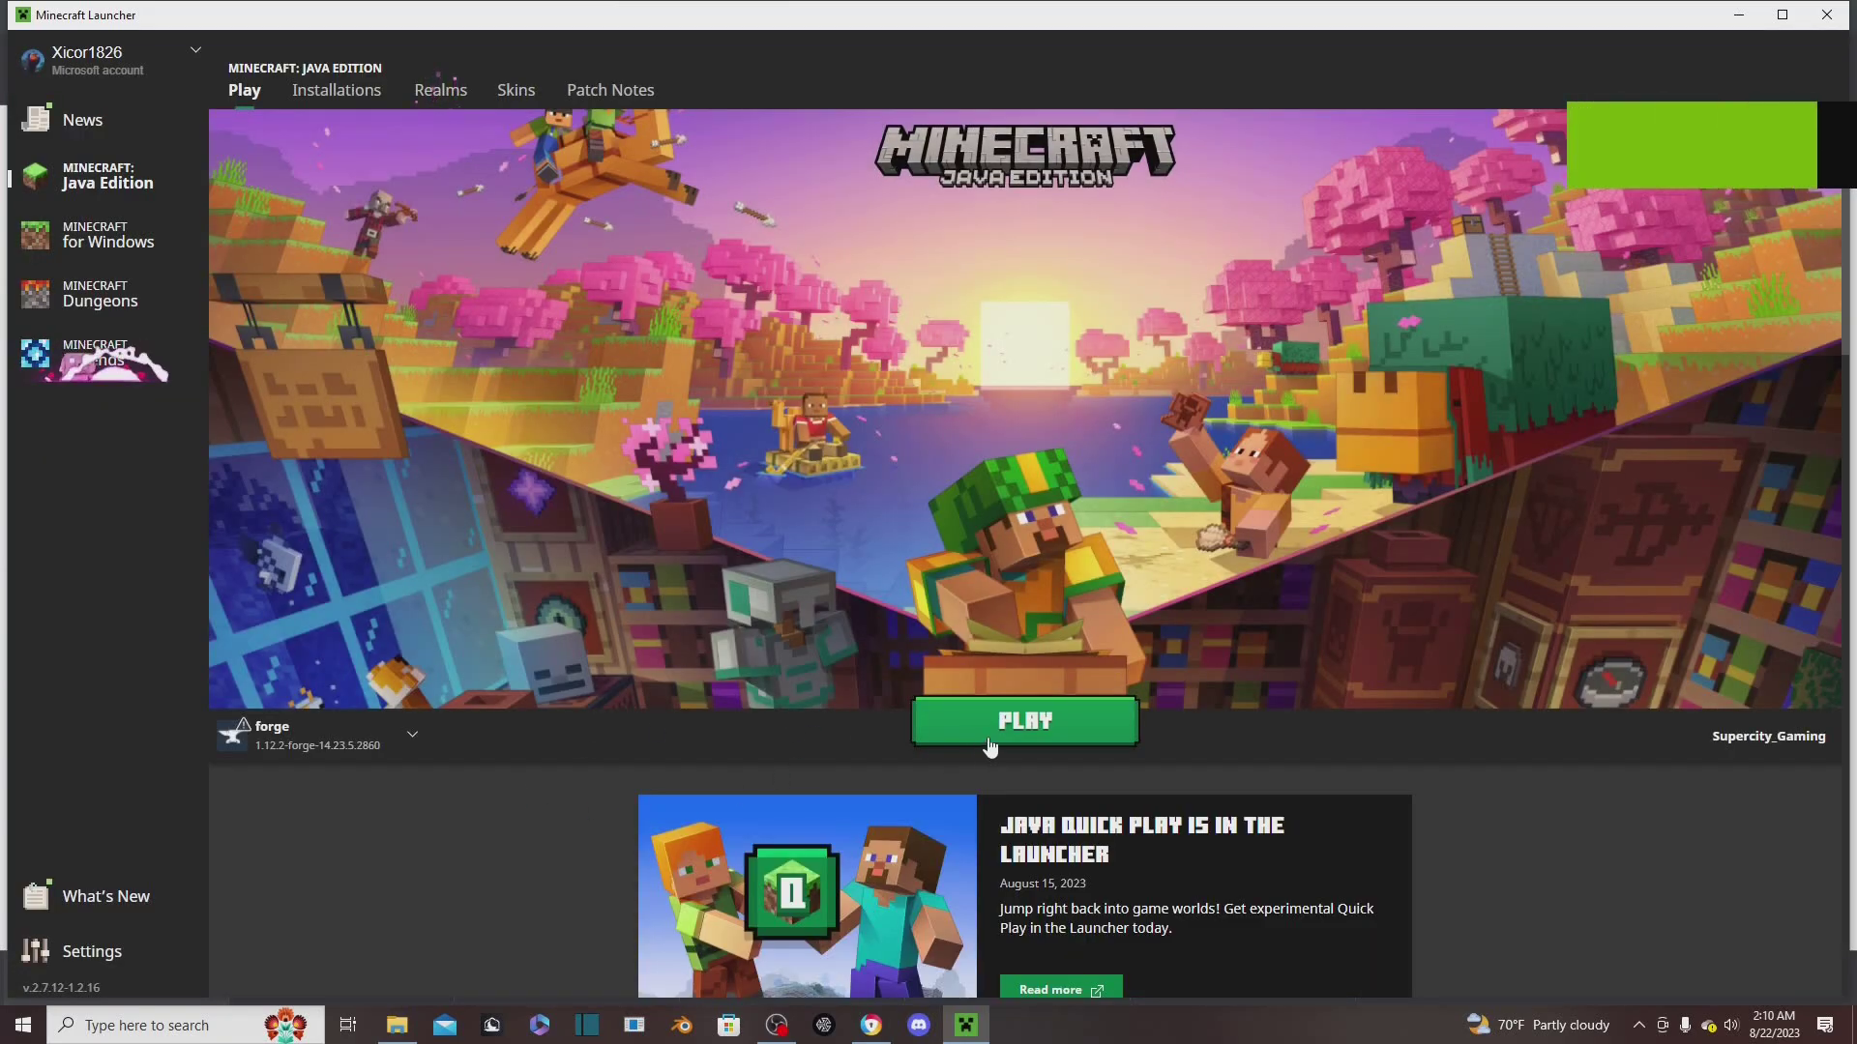
Relaunch forge 1.12.2 and dismiss the loaded mods list with Done
click(990, 747)
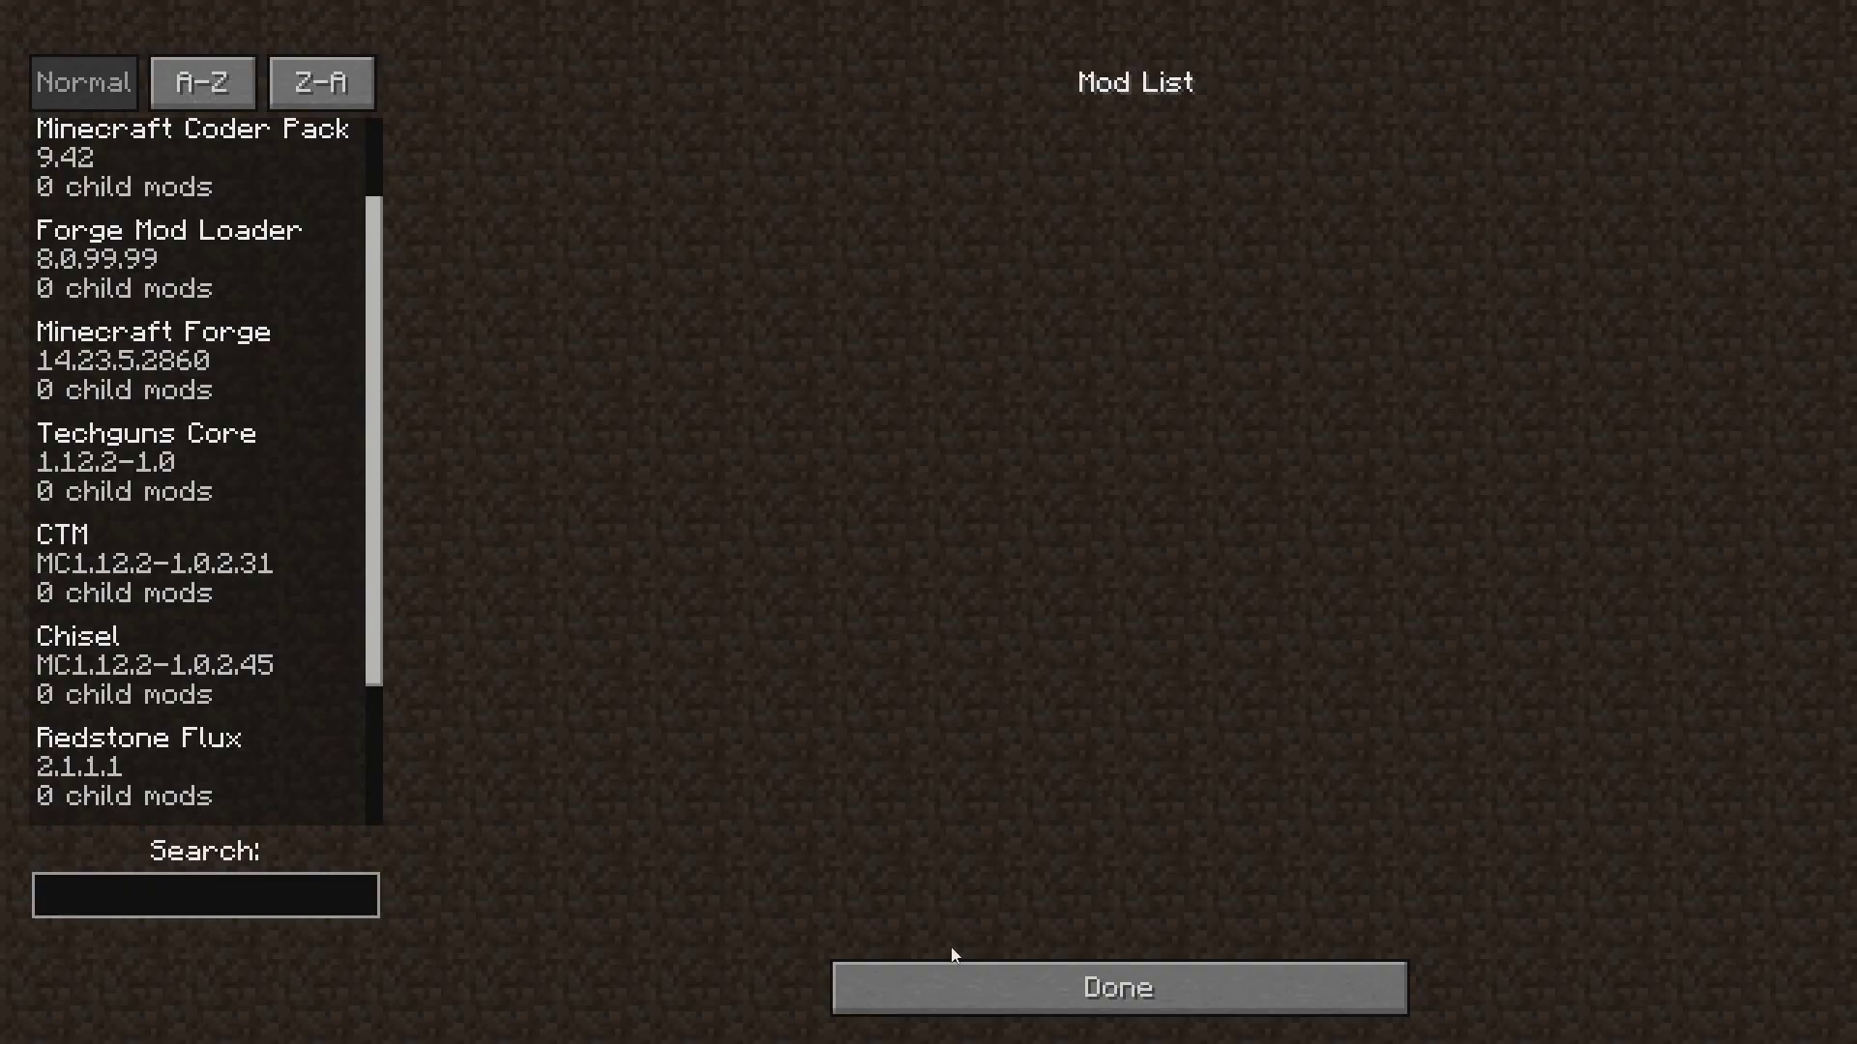
click(969, 1000)
Create and enter a new Singleplayer world named 'techguns'
click(1010, 473)
click(1107, 946)
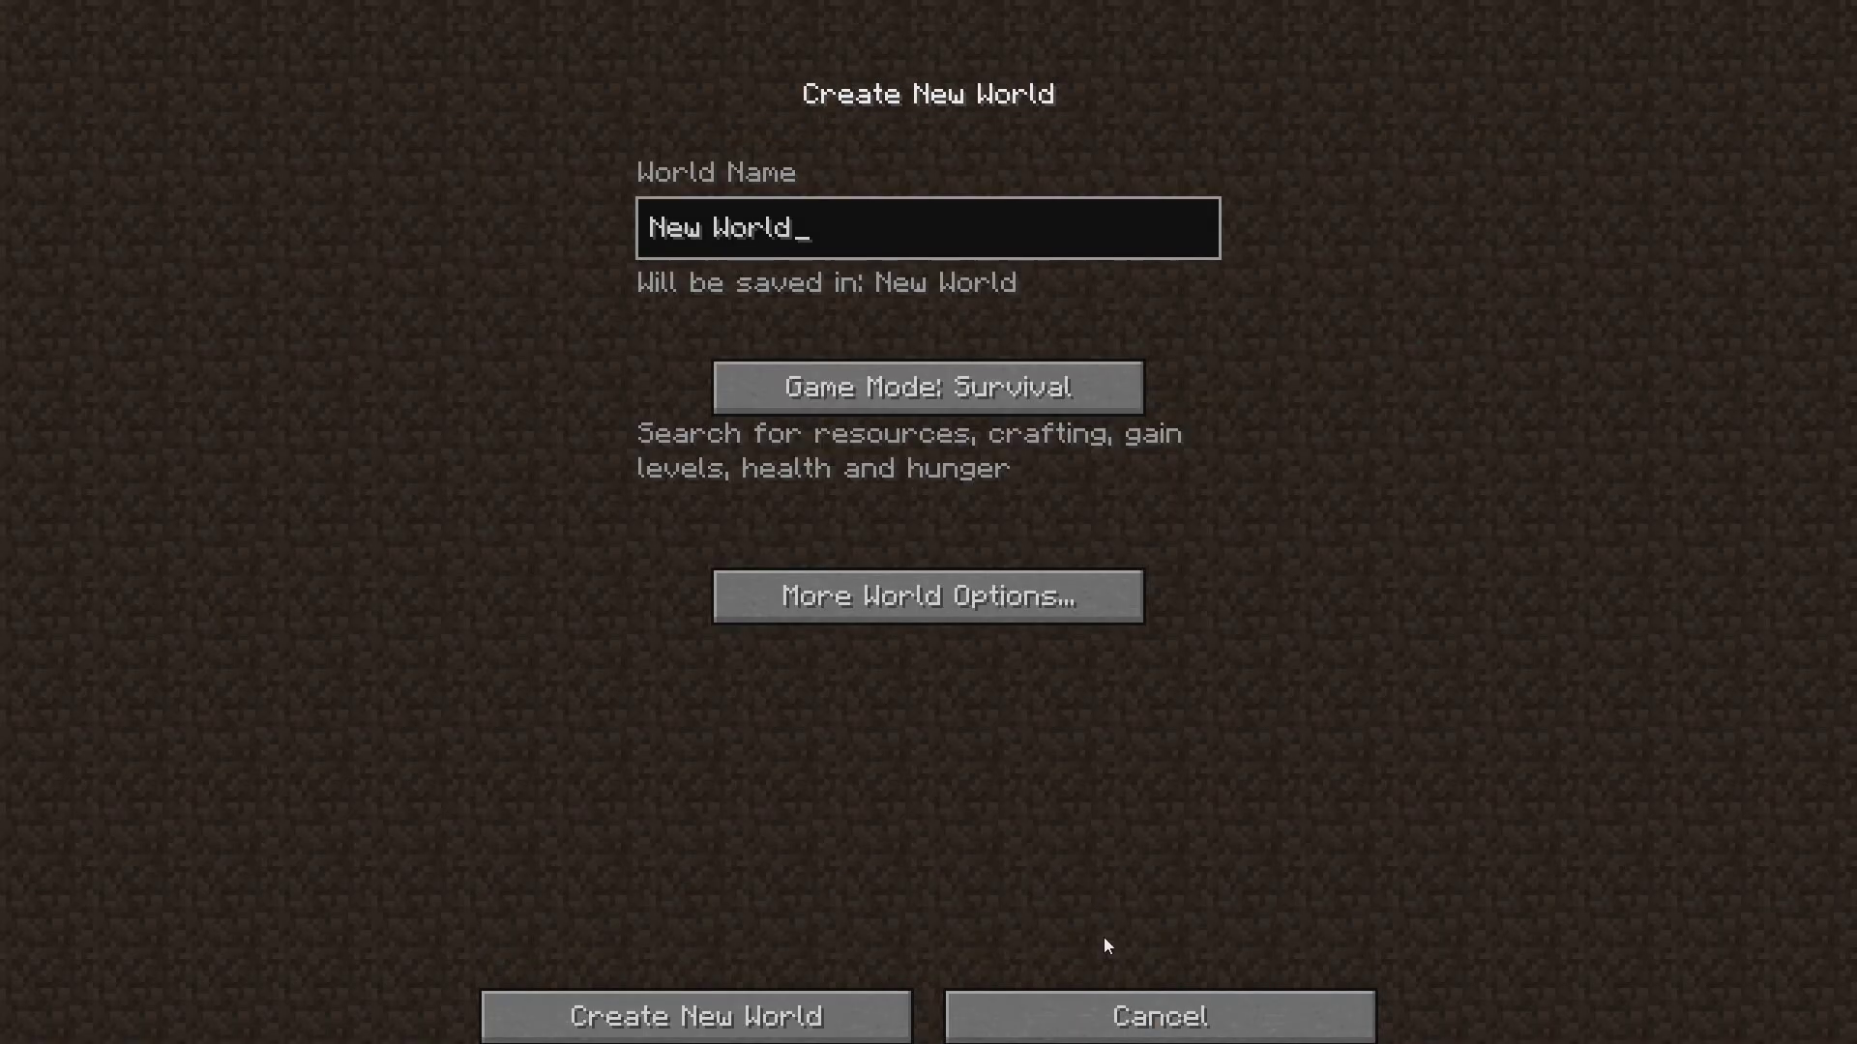
key(BackSpace)
key(BackSpace)
key(BackSpace)
key(BackSpace)
key(BackSpace)
key(BackSpace)
key(BackSpace)
key(BackSpace)
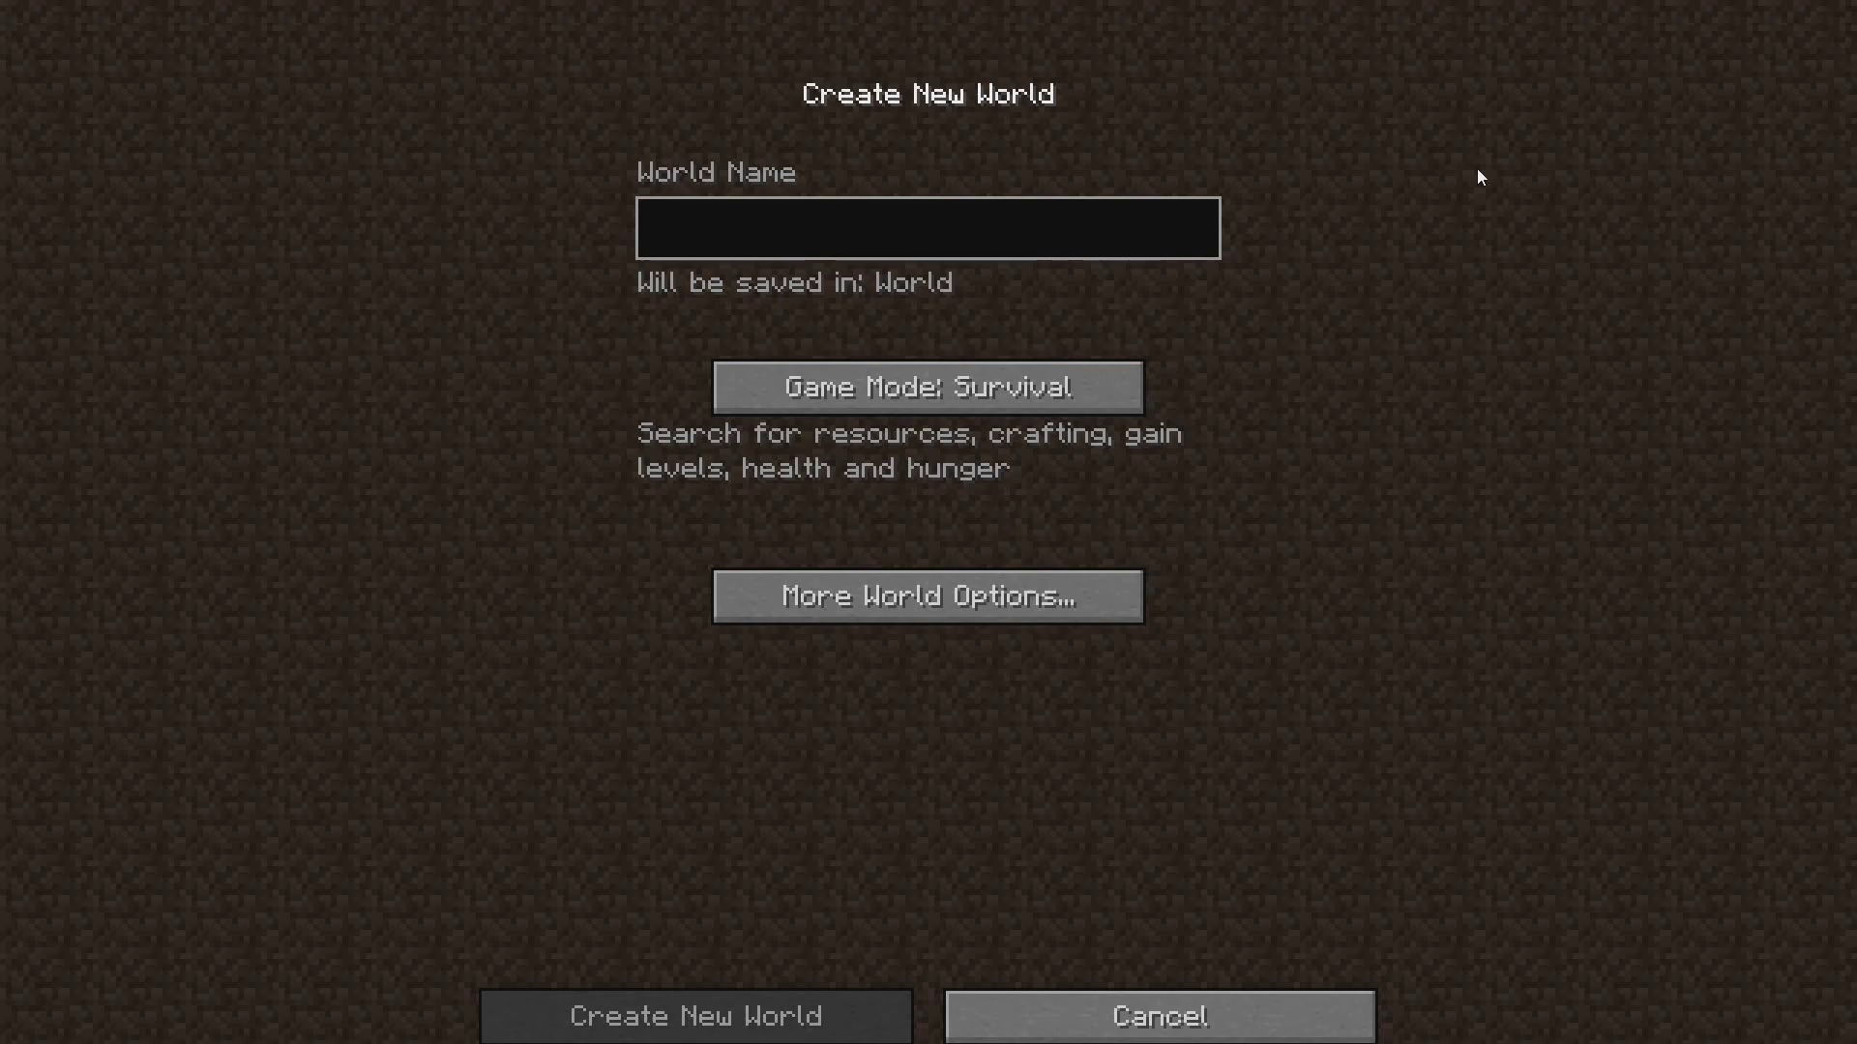
text(techguns)
click(832, 388)
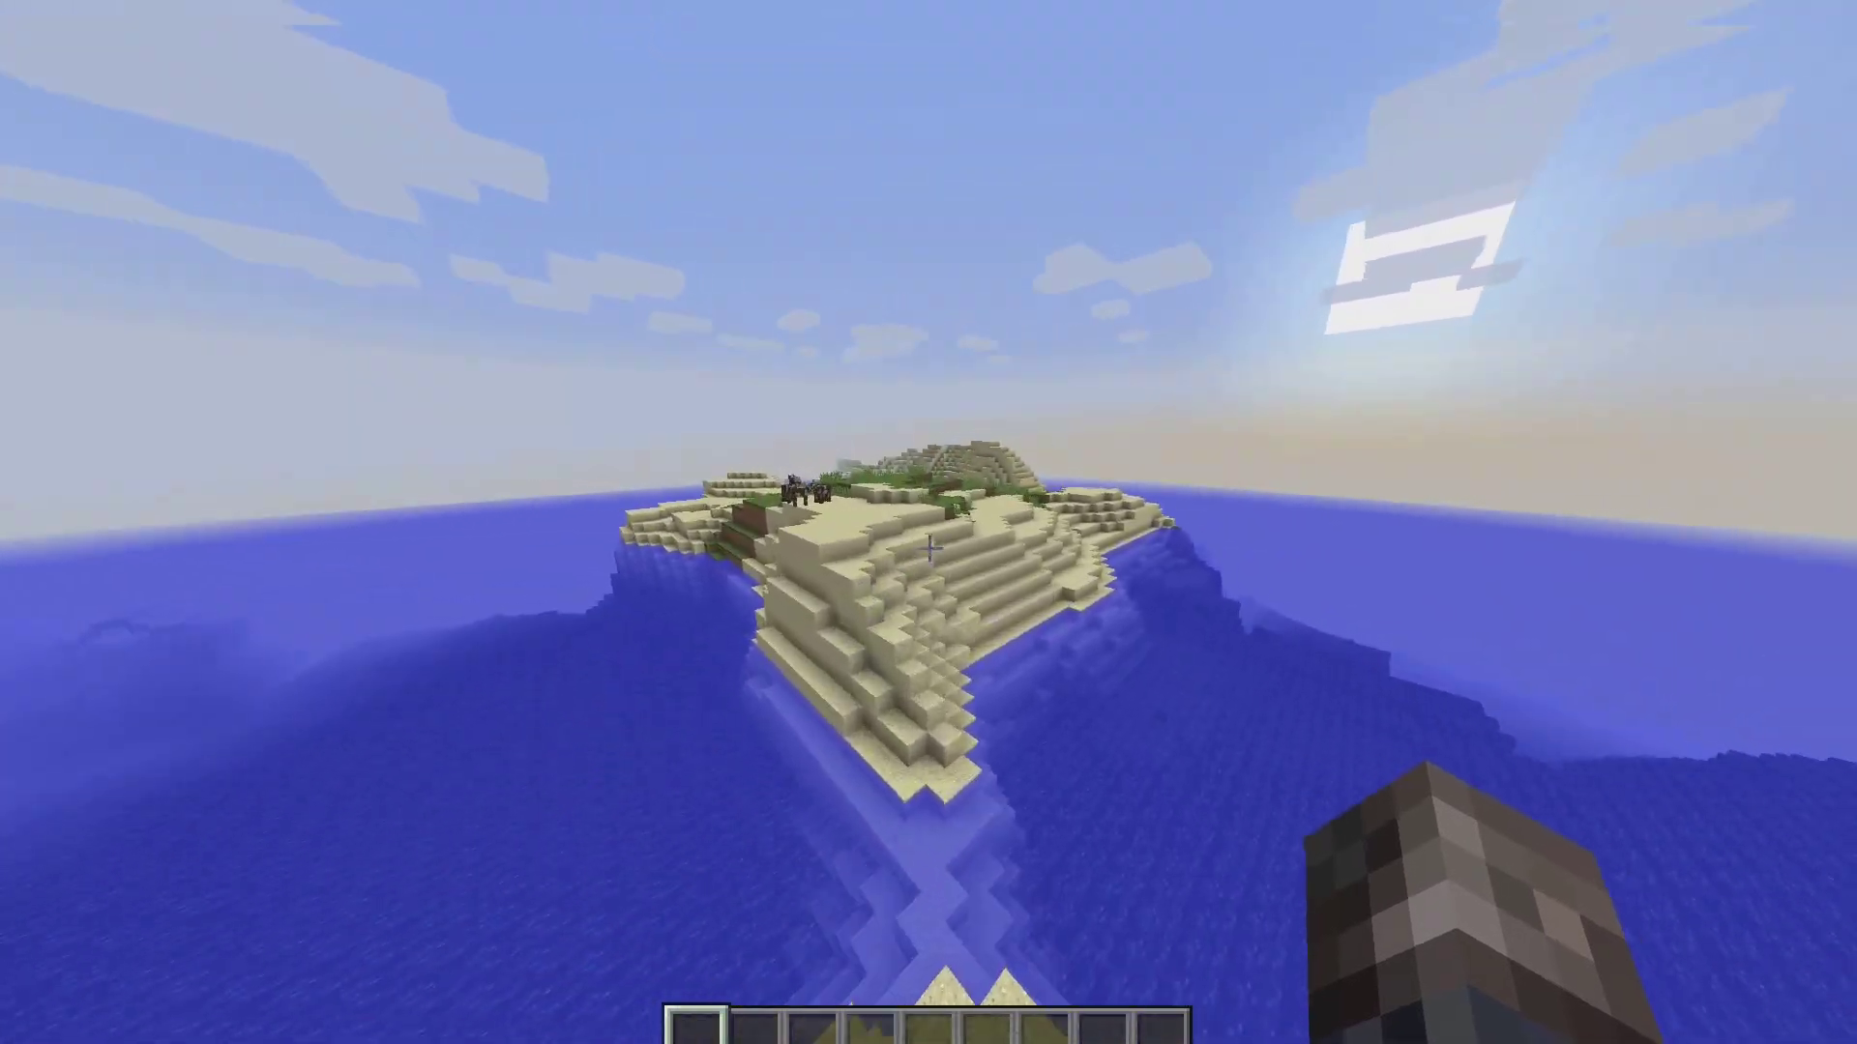
Take the A550 Sniper Rifle from the Techguns creative item category
key(e)
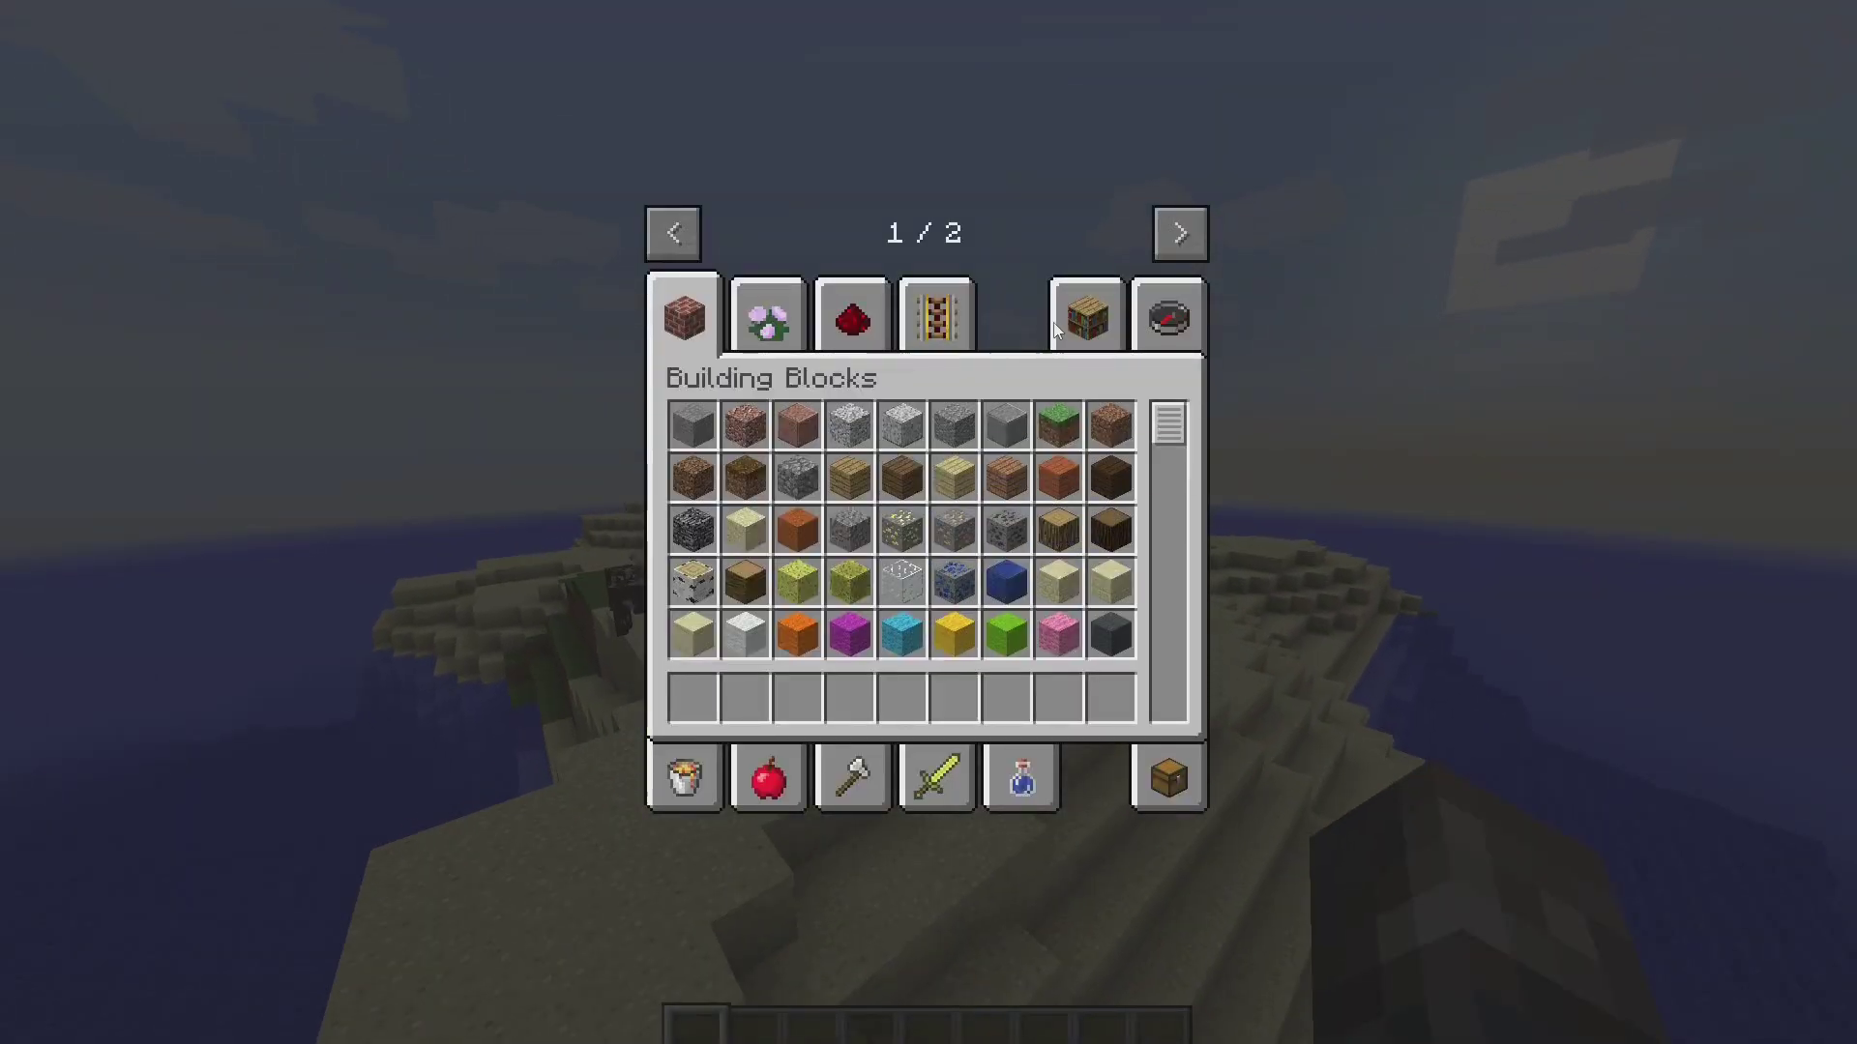
click(1180, 233)
click(769, 315)
click(658, 318)
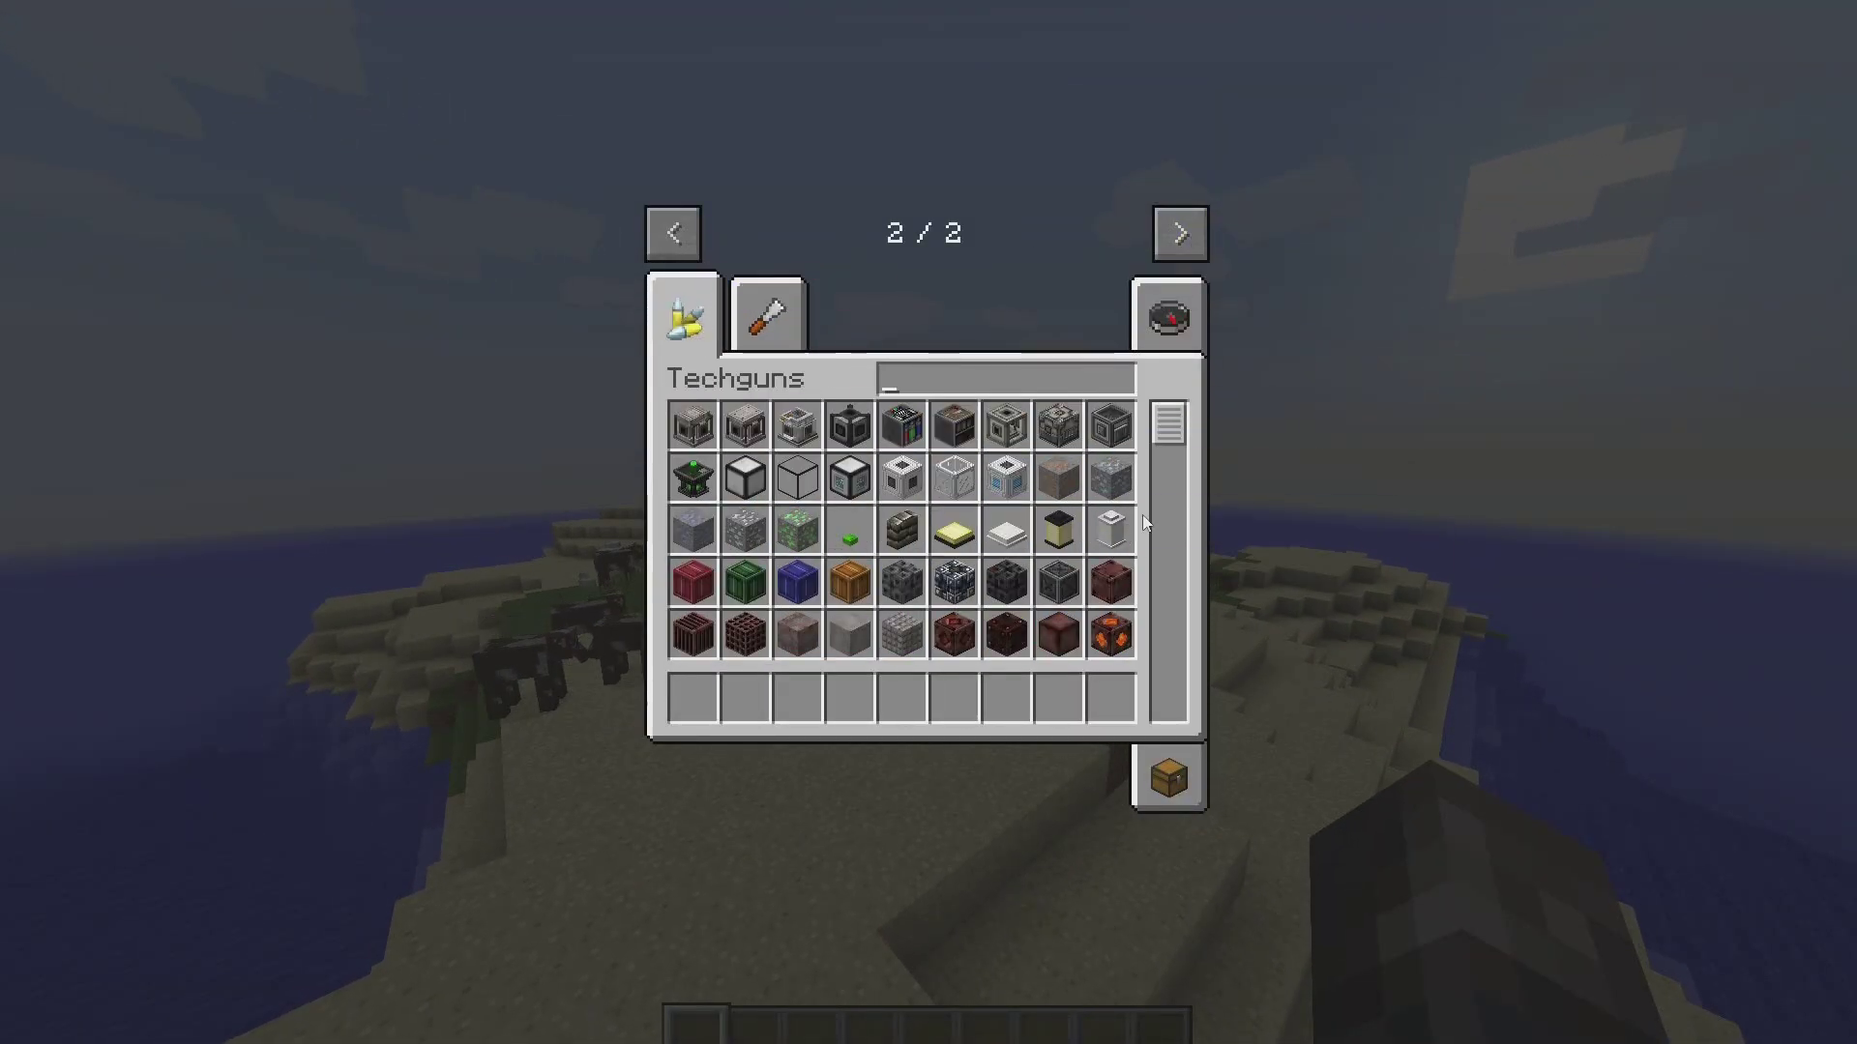
drag(1176, 438, 1191, 671)
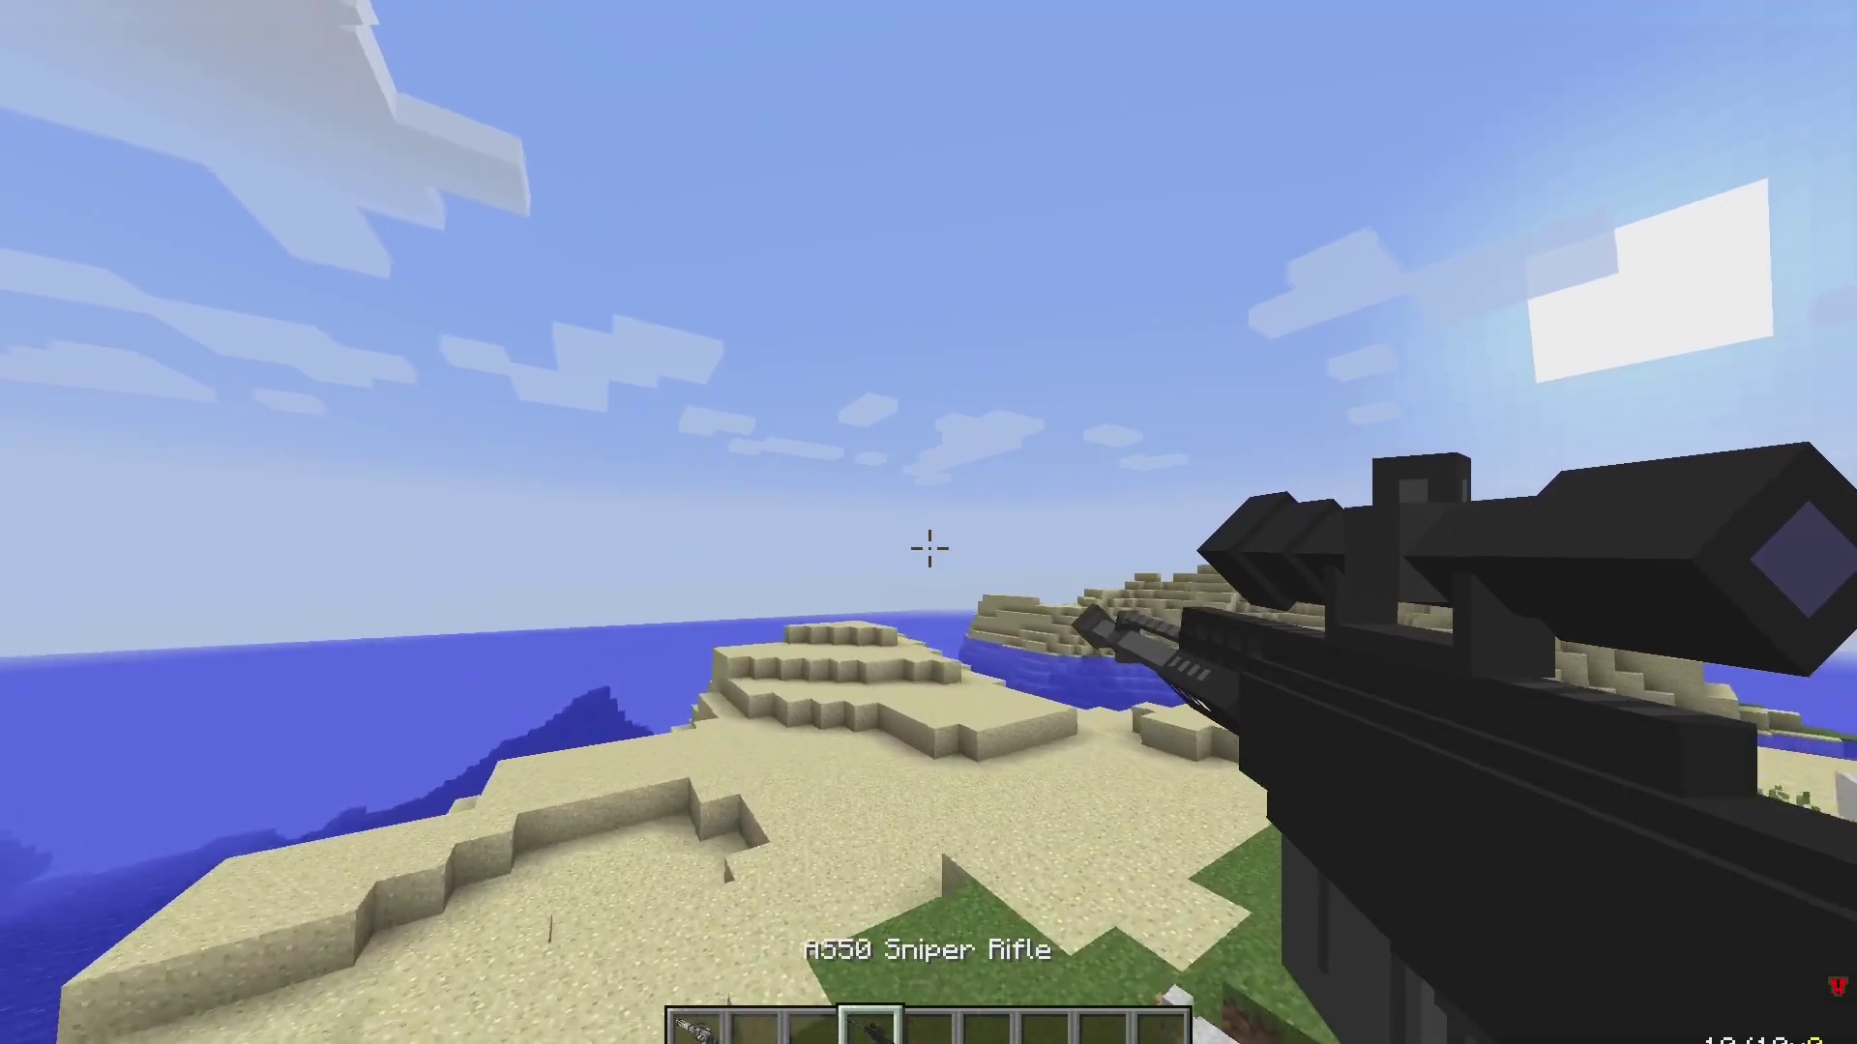
Walk across the island's sand terraces toward the grassy hill and sandy bay
key(w)
key(w)
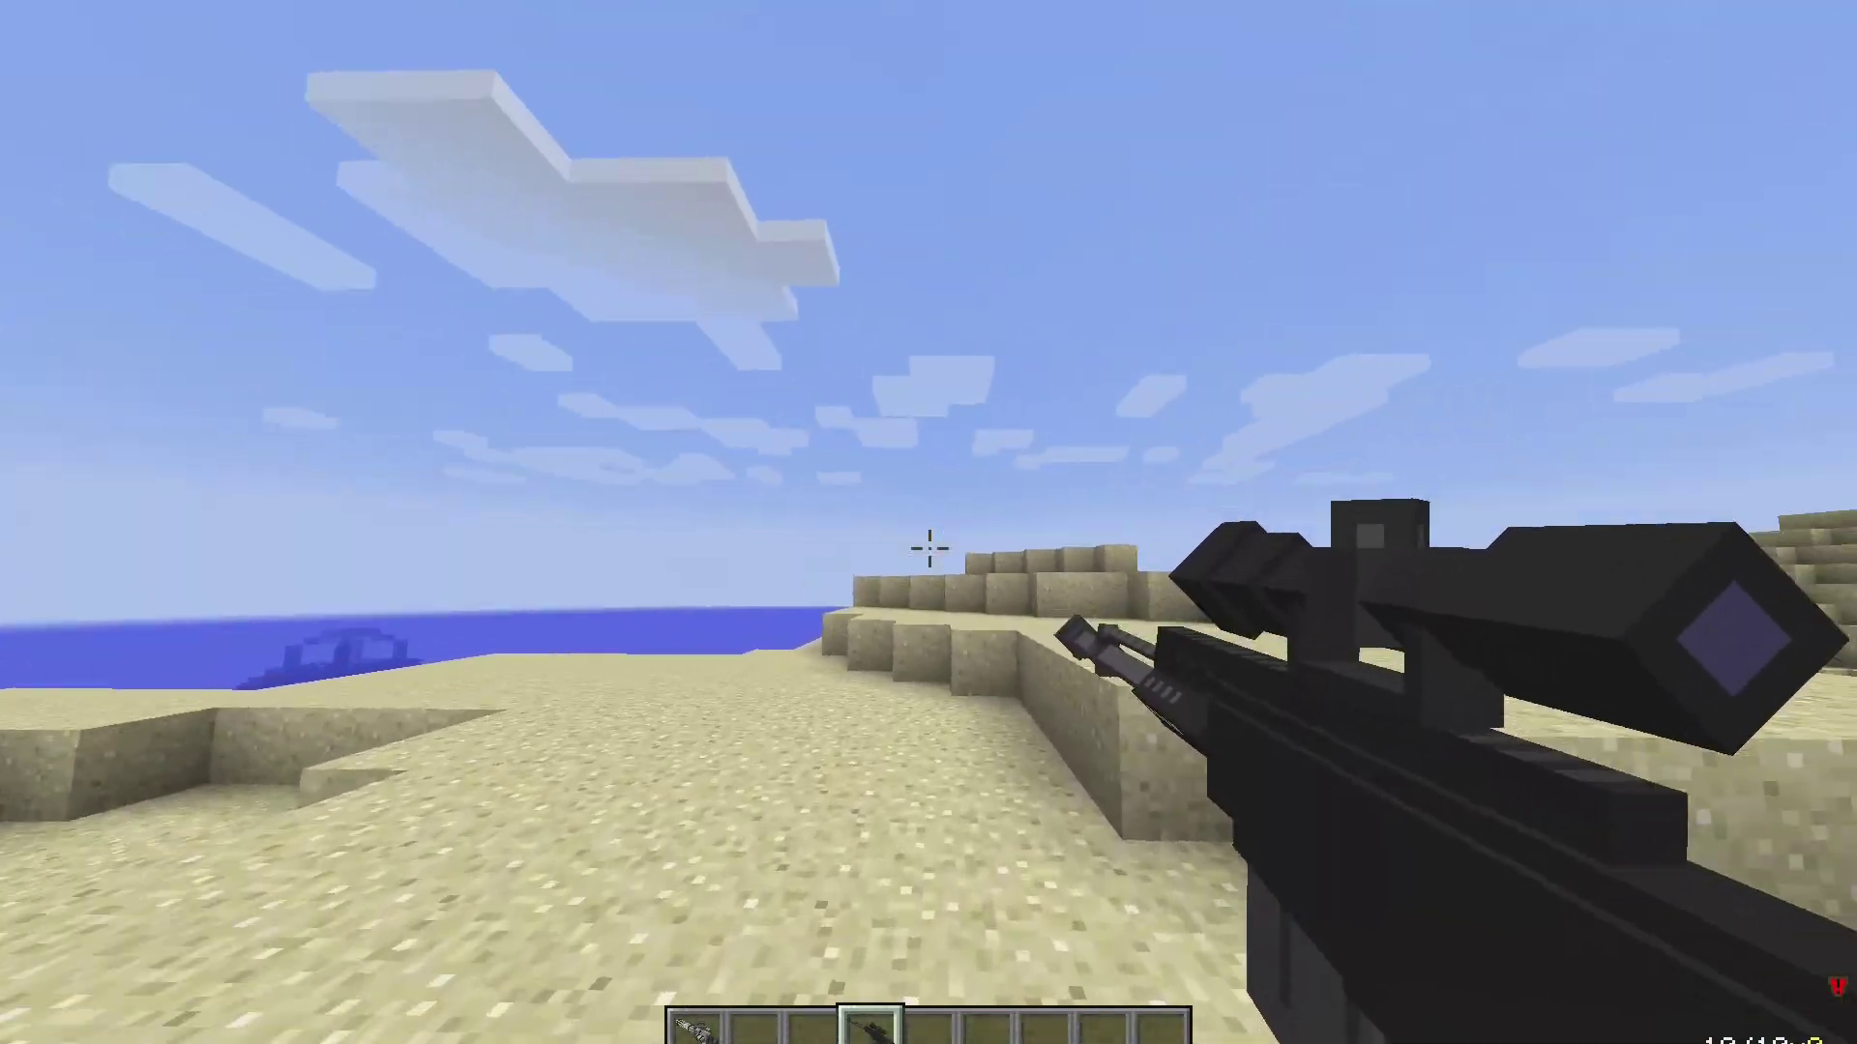
key(w)
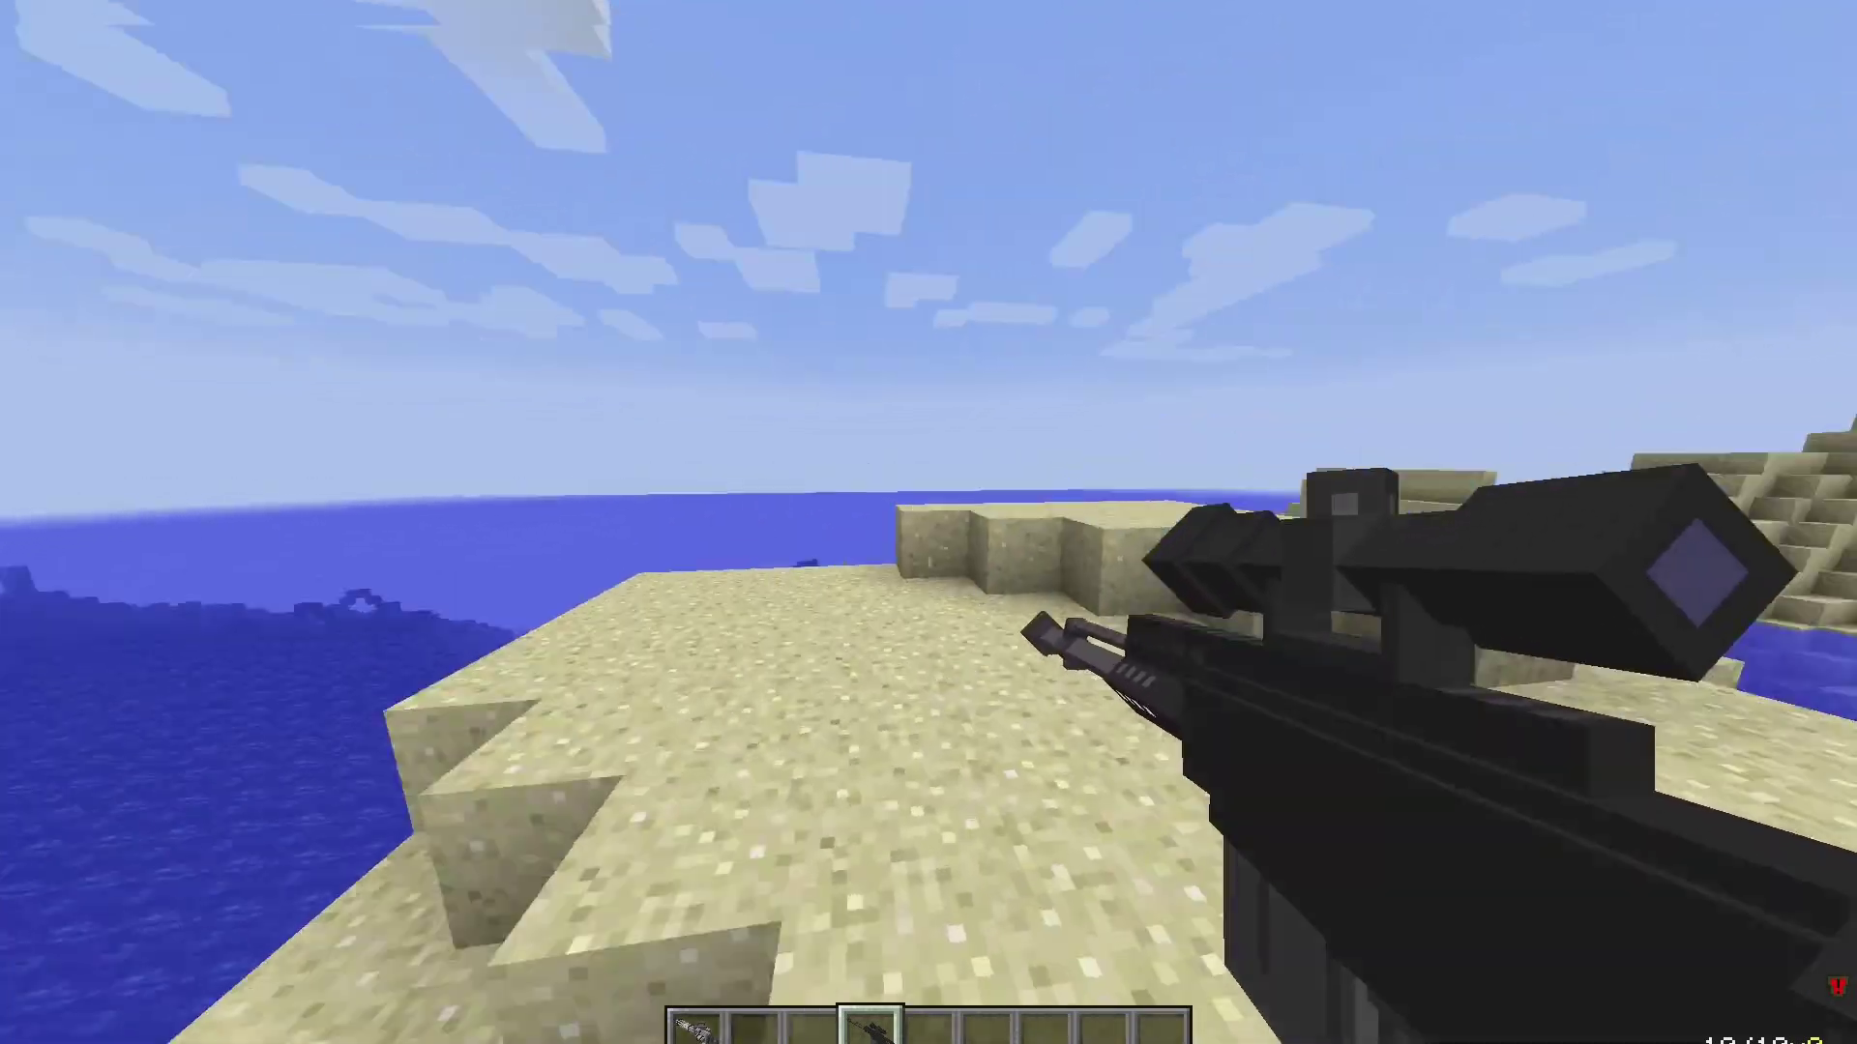
key(w)
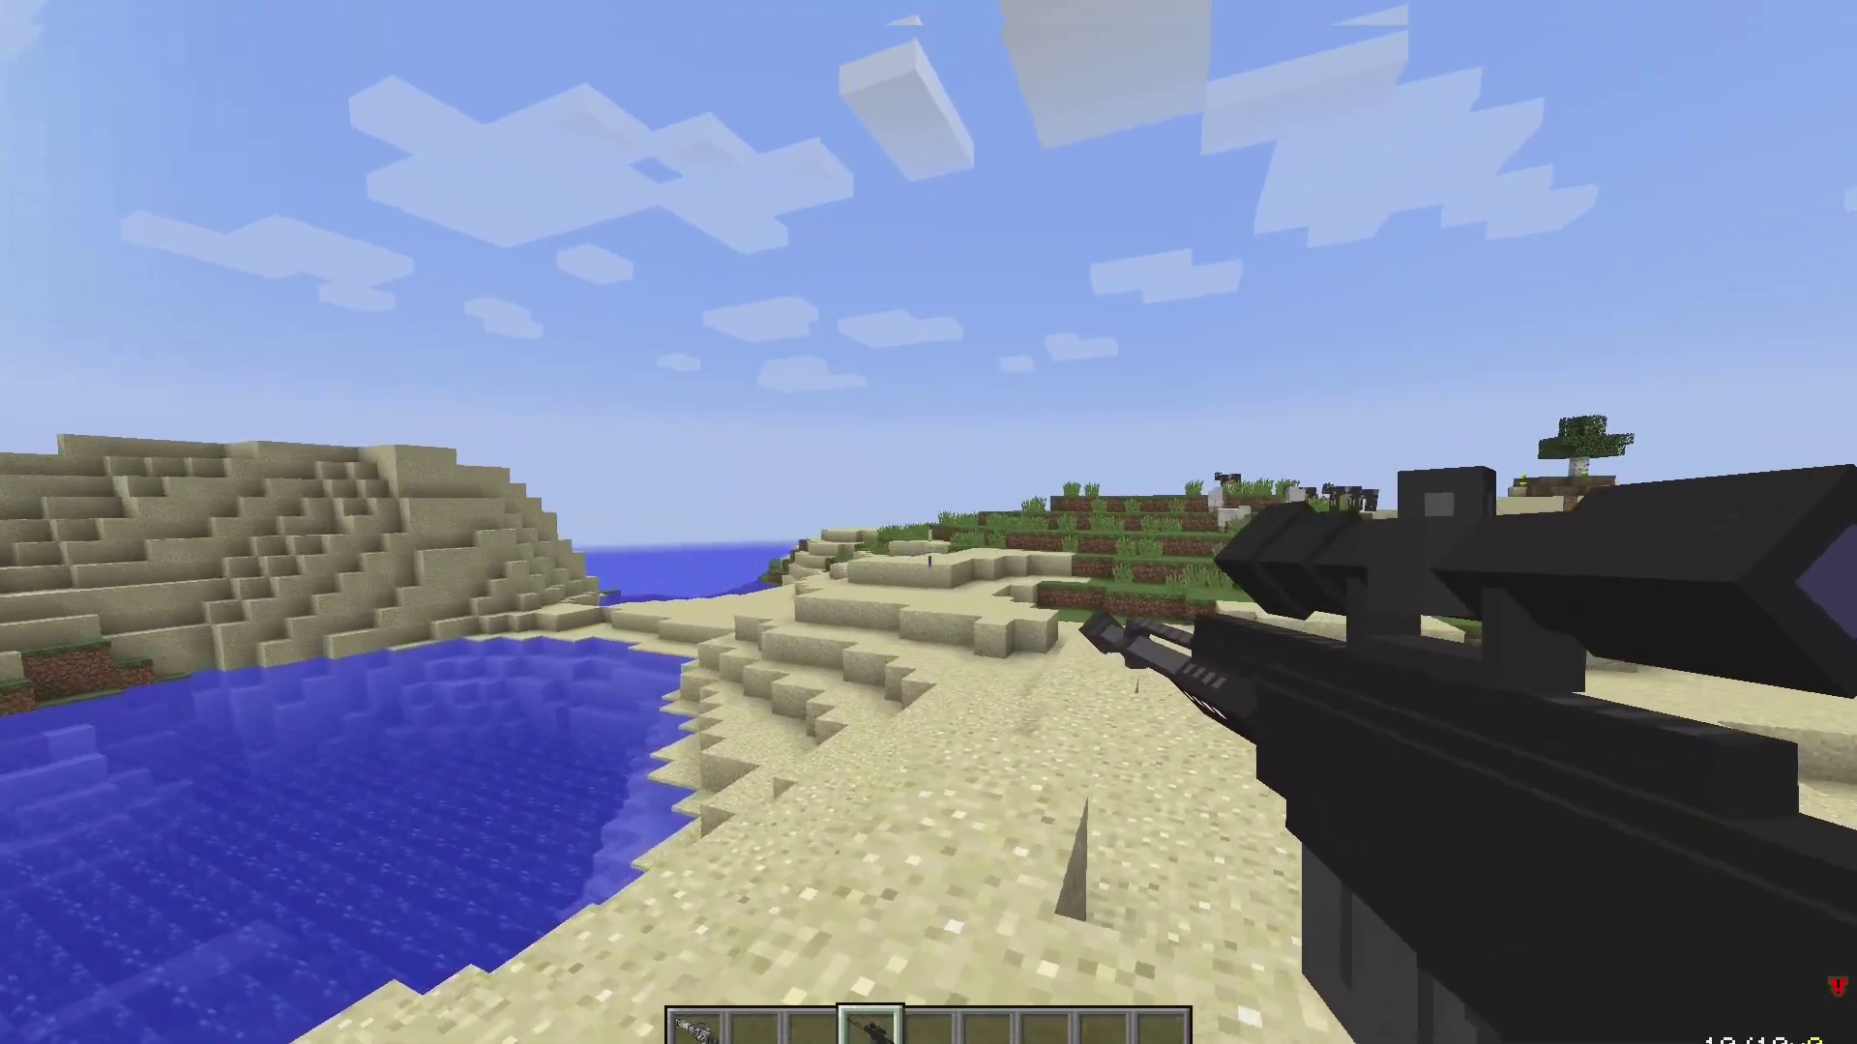
key(w)
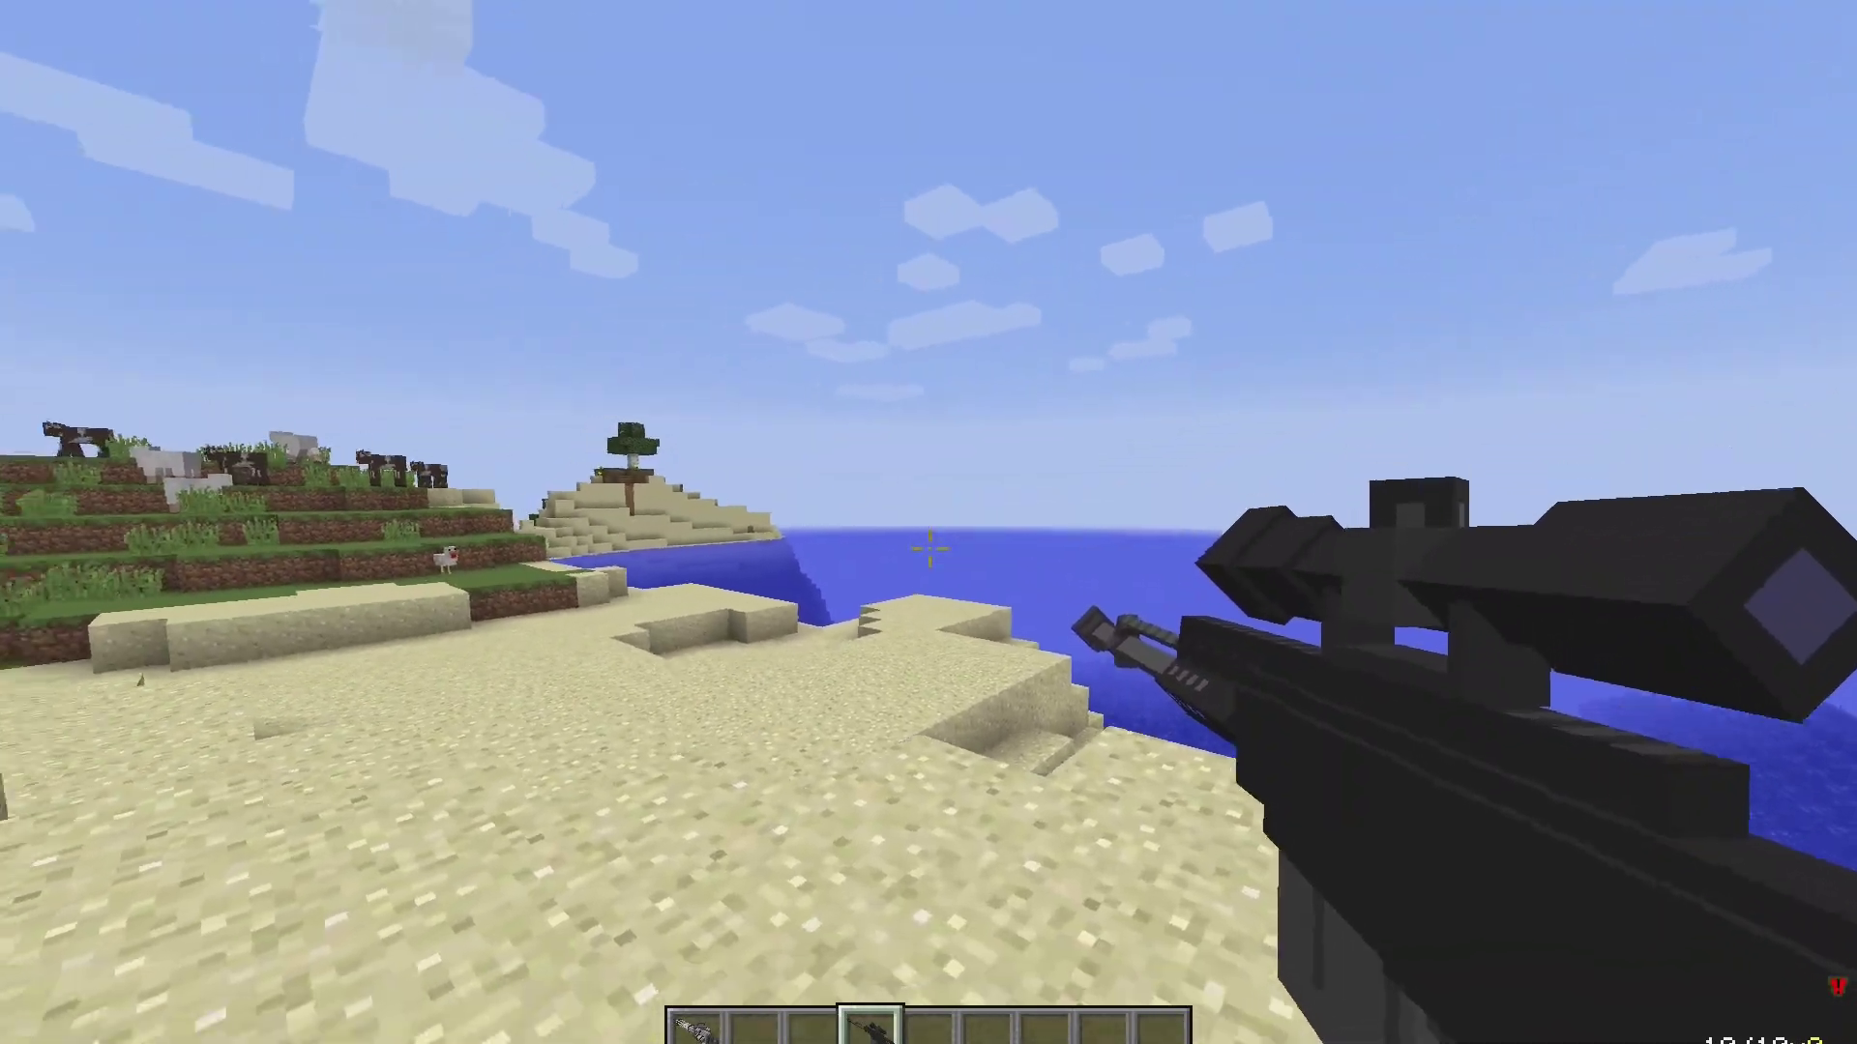
key(w)
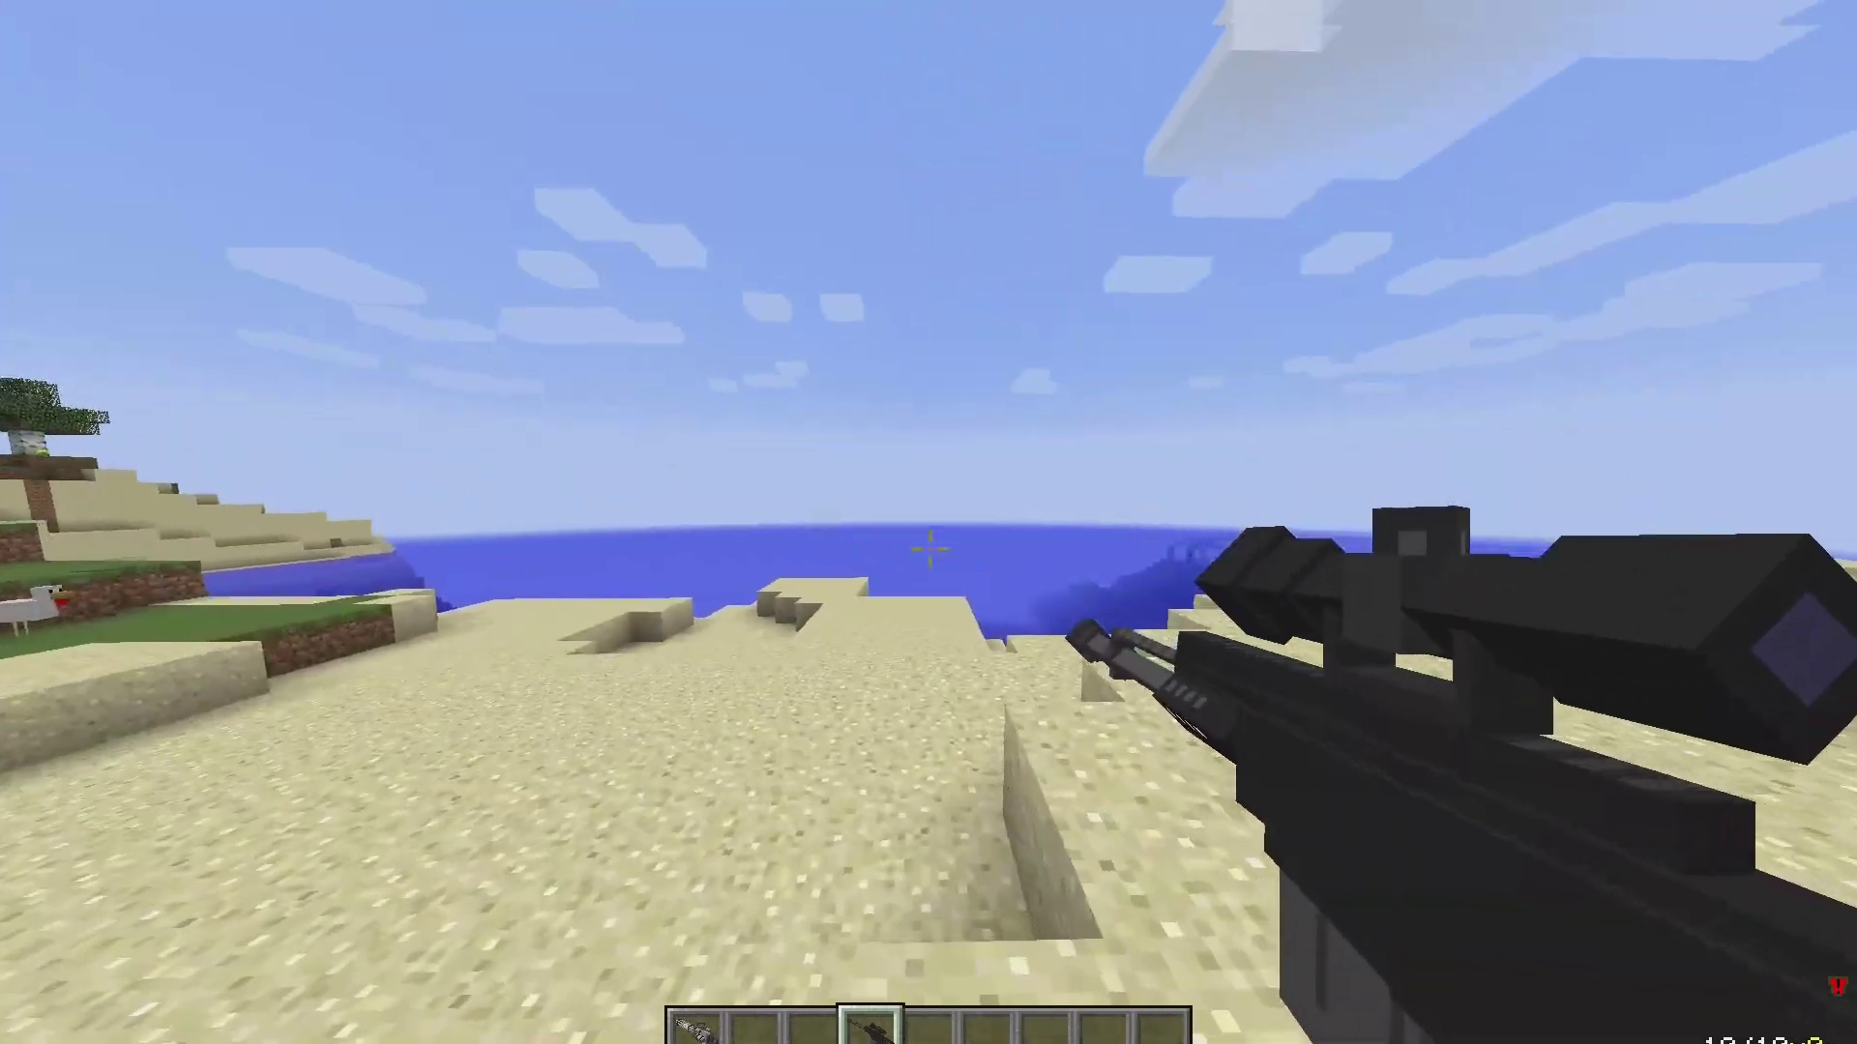
Put the sniper rifle away, climb onto the grassy hill, and hold the Minigun
key(5)
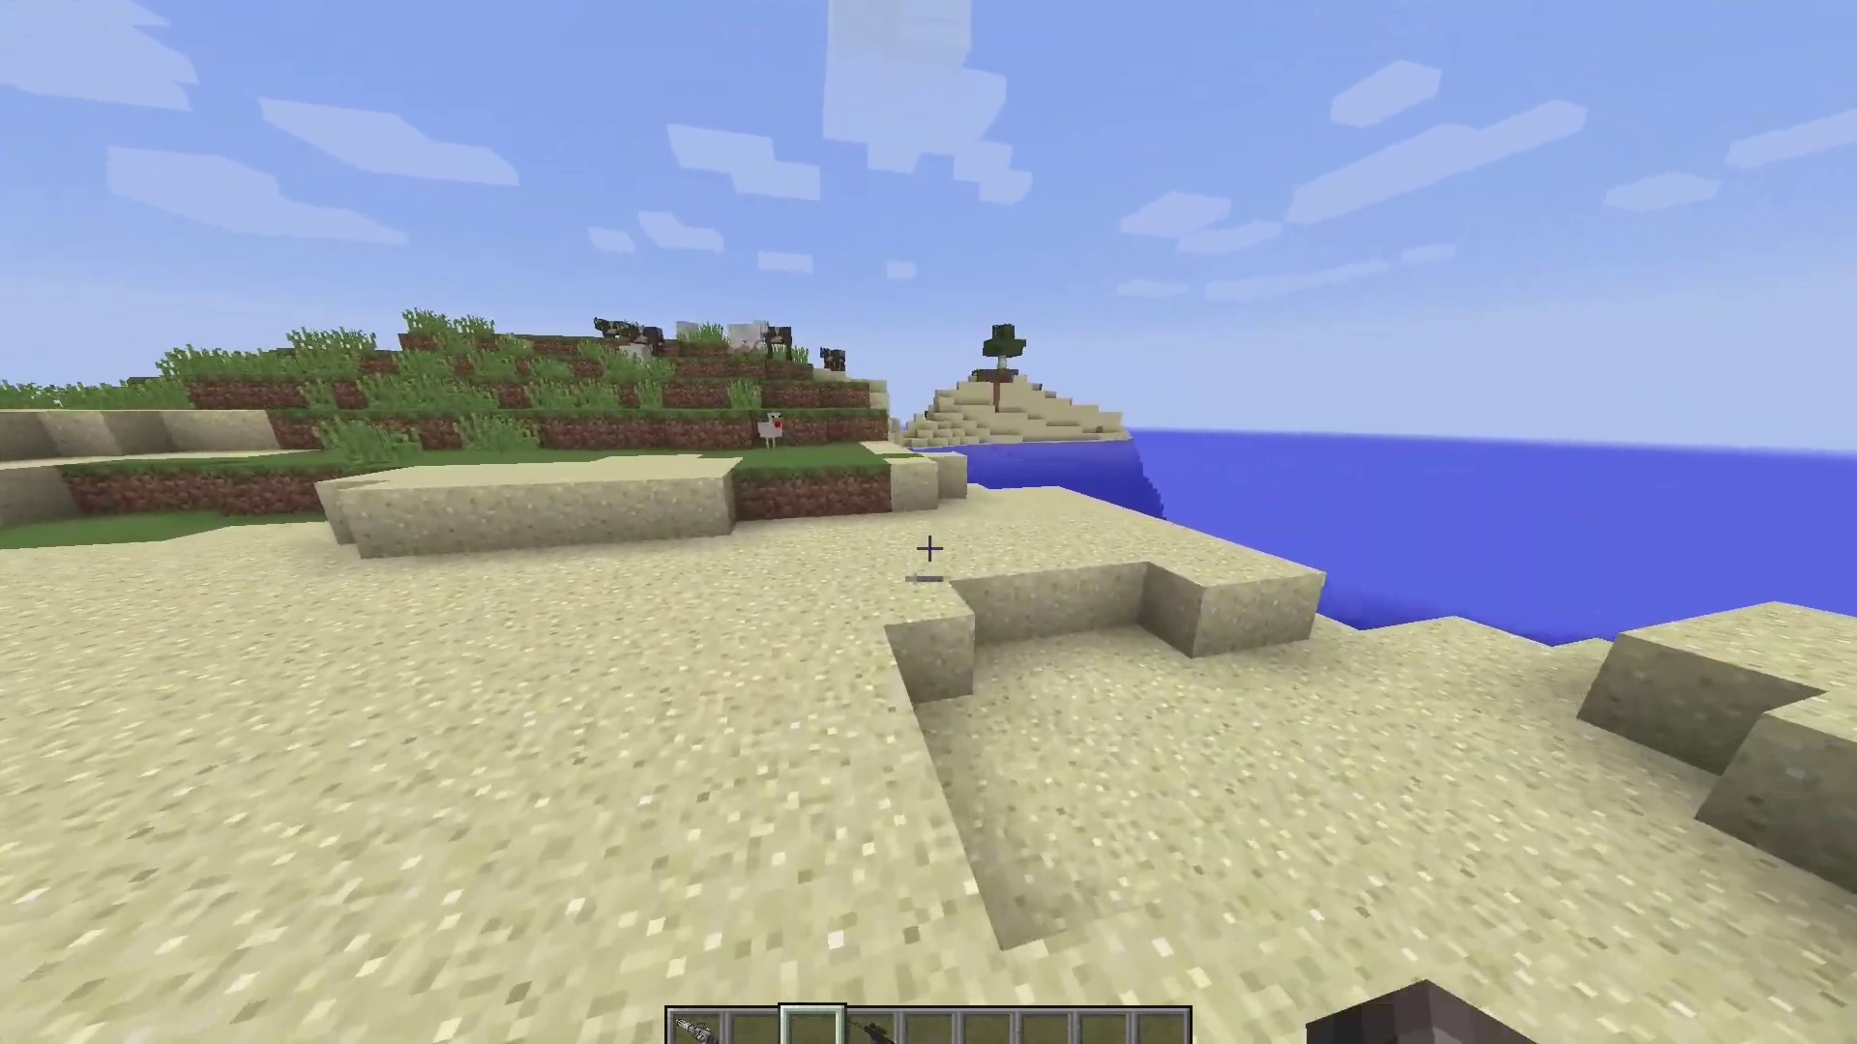
key(3)
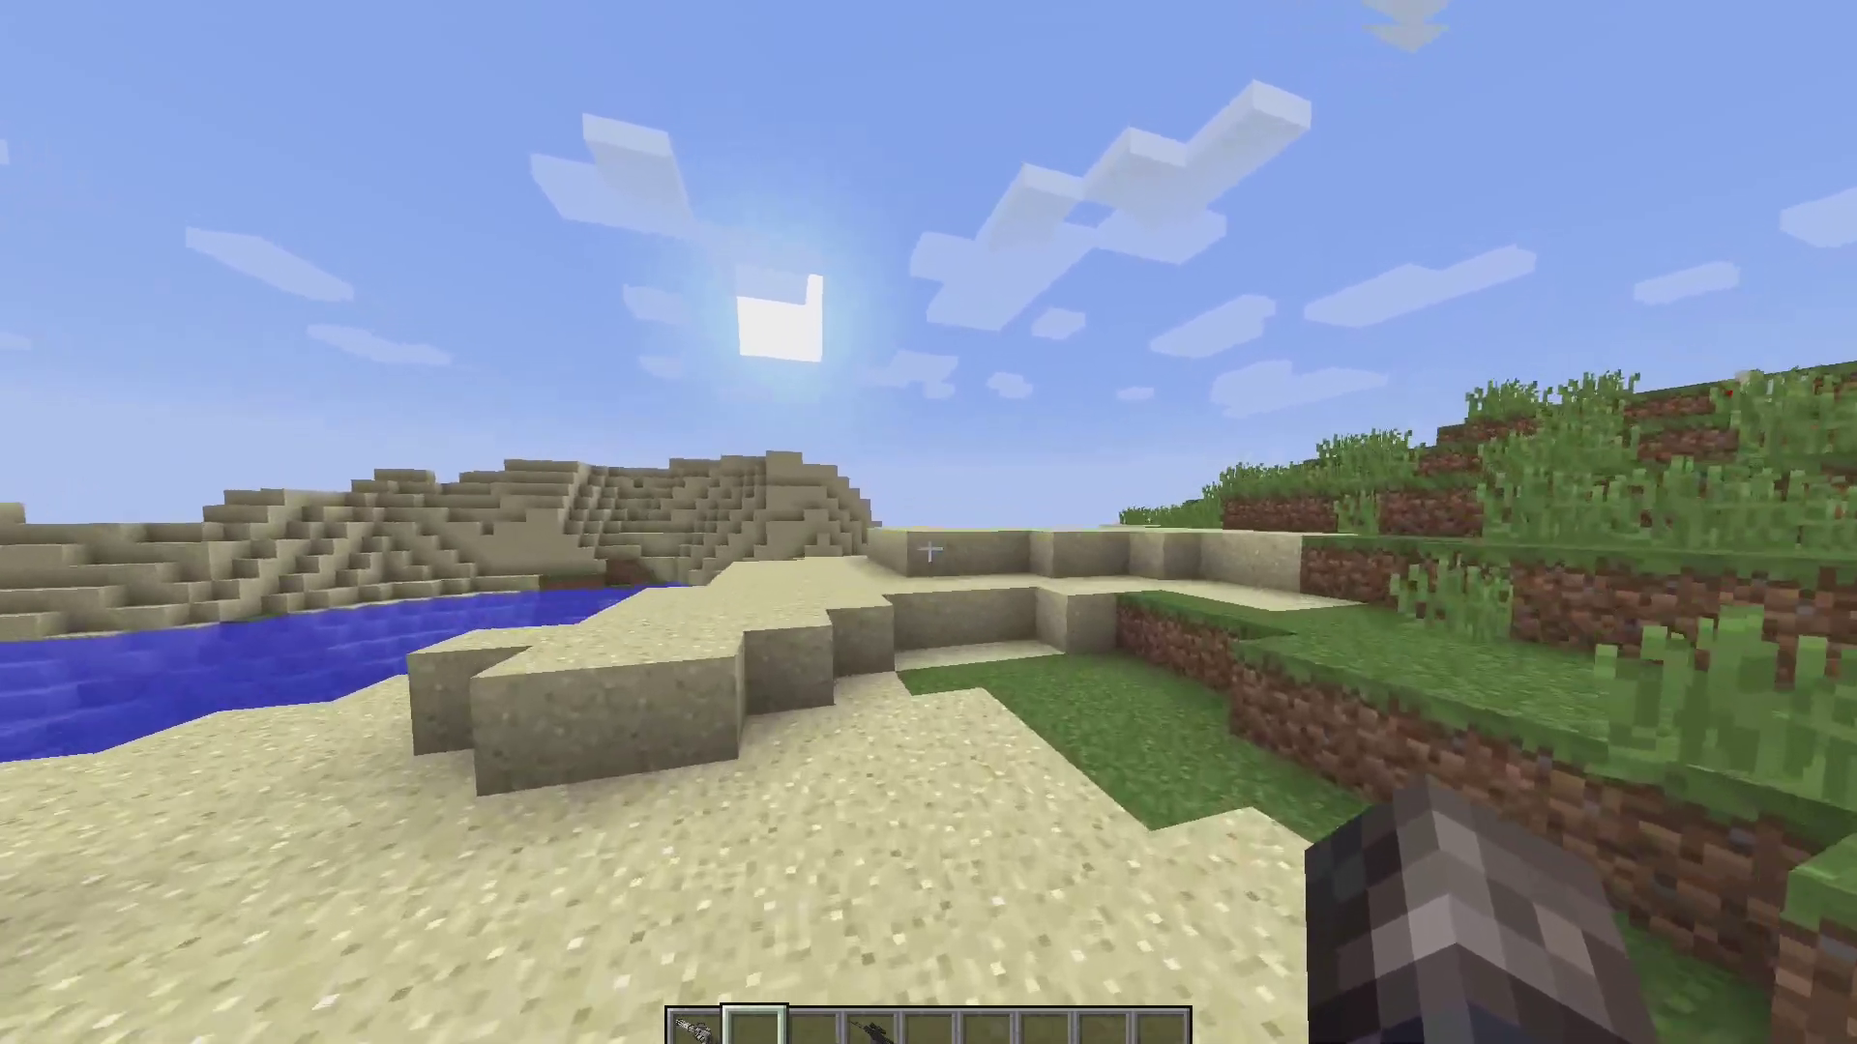
key(w)
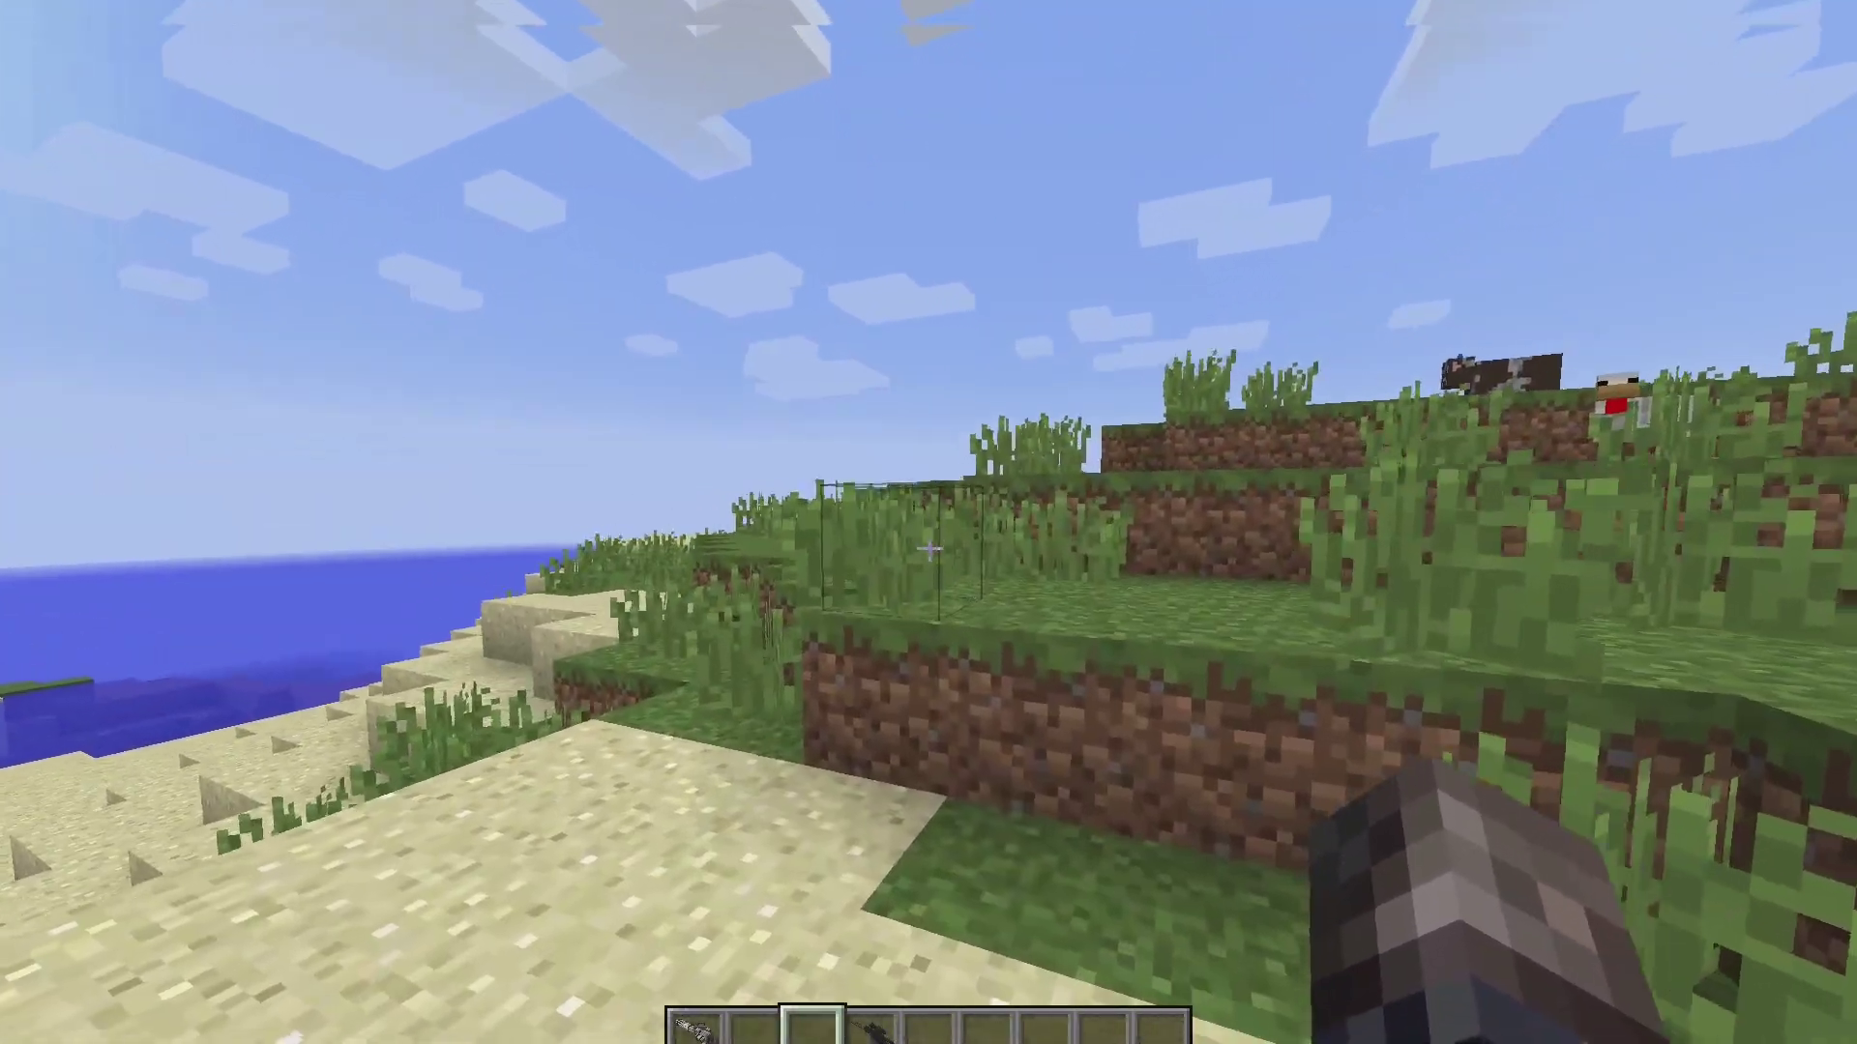
key(space)
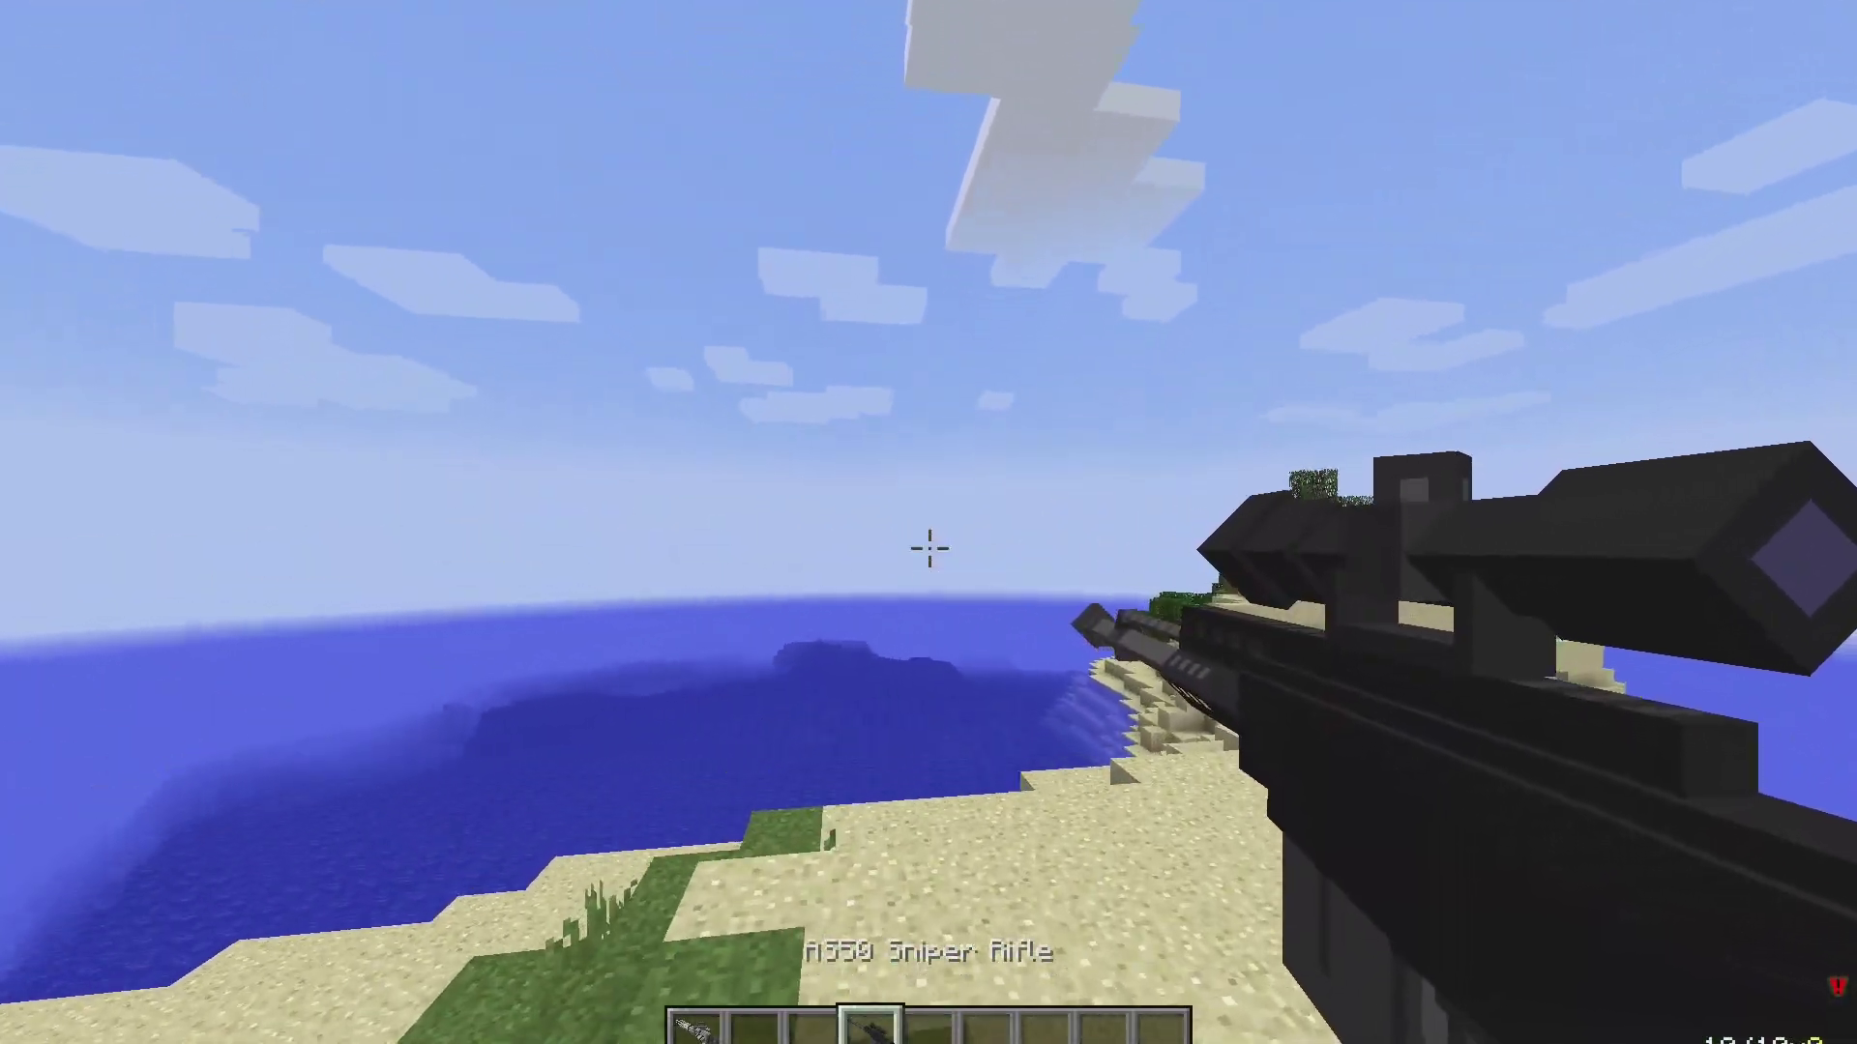
key(1)
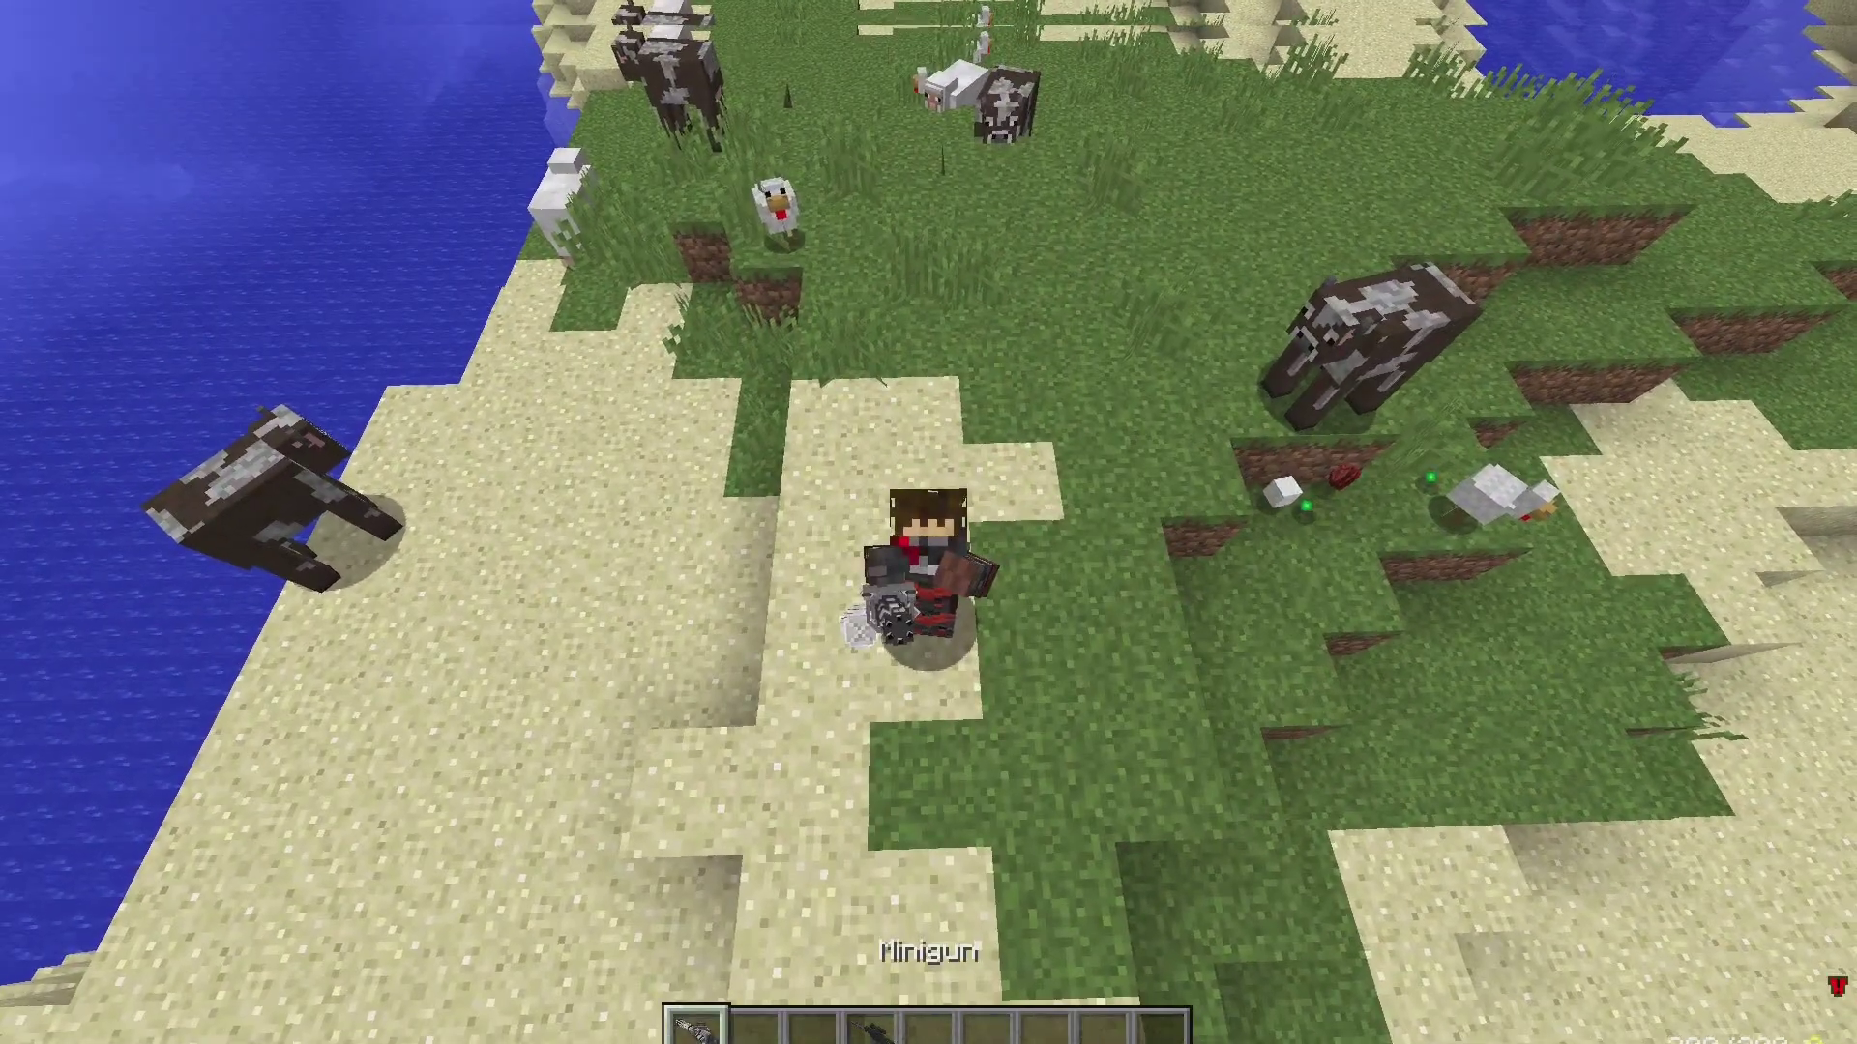